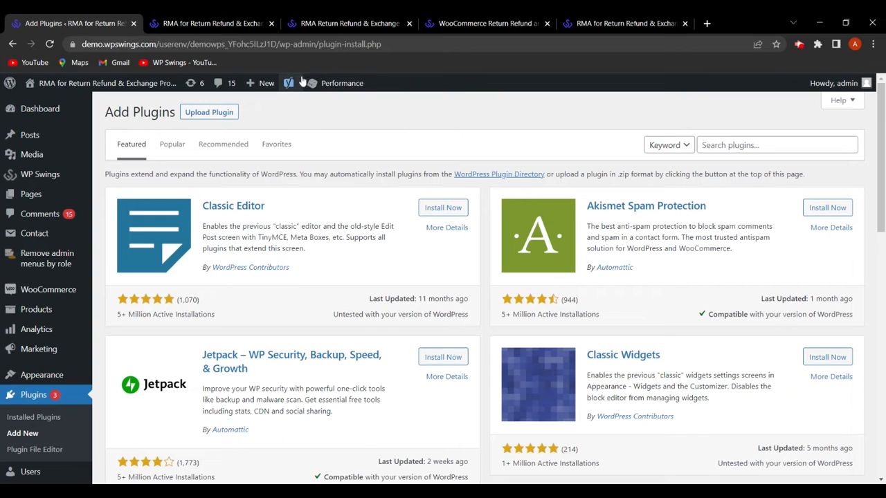
Step: Upload woocommerce-rma-for-return-refund-and-exchange (1).zip as a plugin, then install and activate it
{"action": "left_click", "coordinate": [345, 23]}
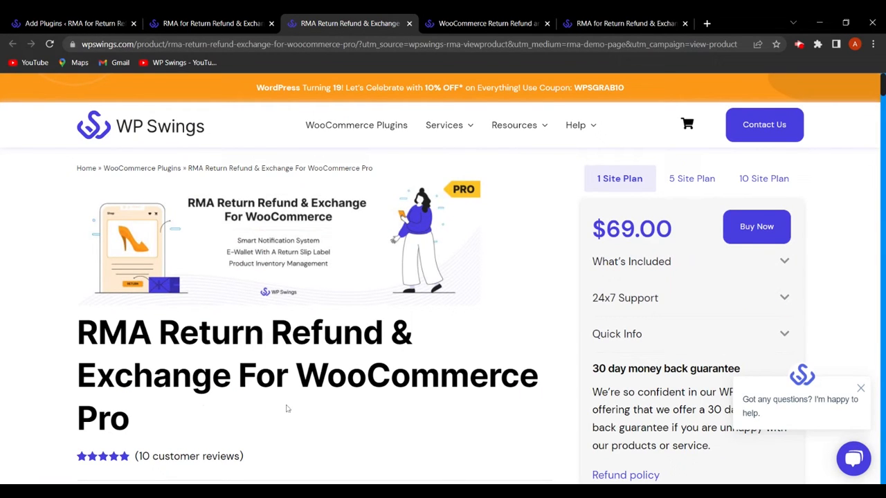
{"action": "left_click", "coordinate": [111, 23]}
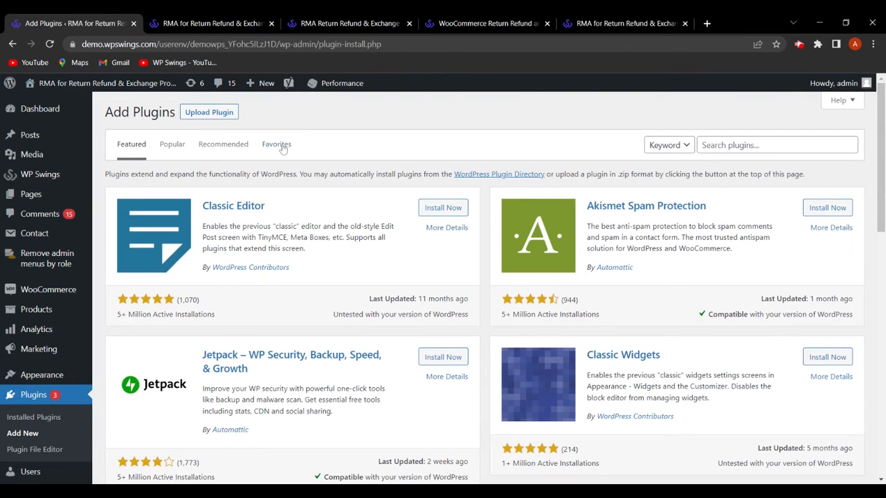
{"action": "left_click", "coordinate": [220, 121]}
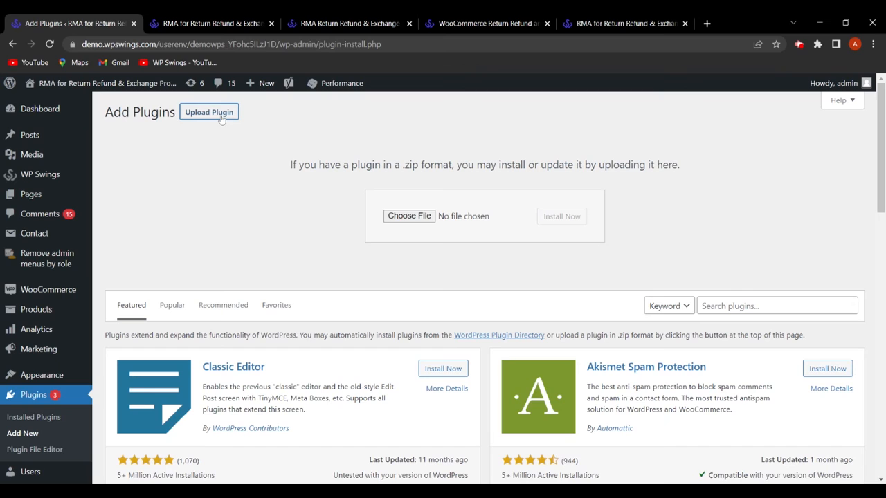
{"action": "left_click", "coordinate": [425, 220]}
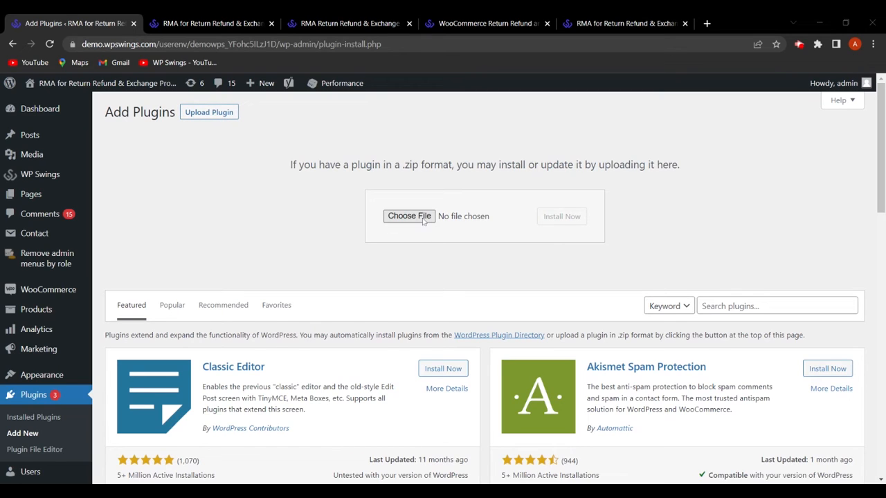
{"action": "double_click", "coordinate": [404, 256]}
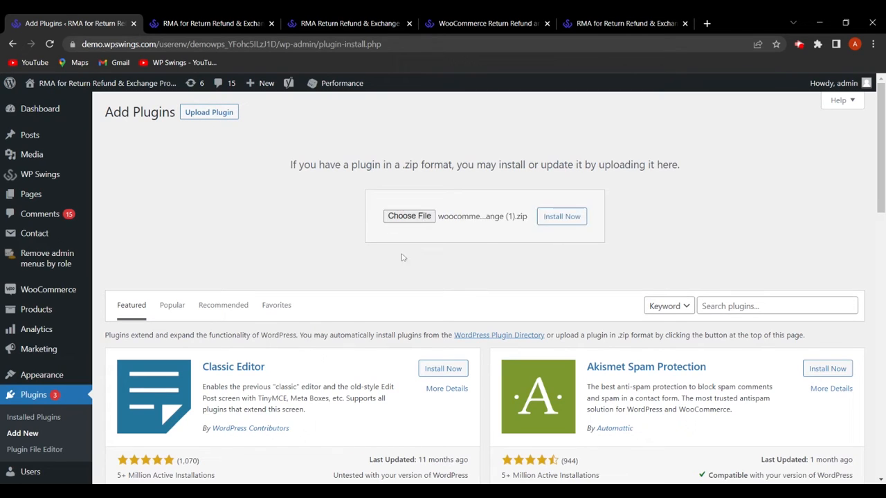
{"action": "left_click", "coordinate": [560, 220]}
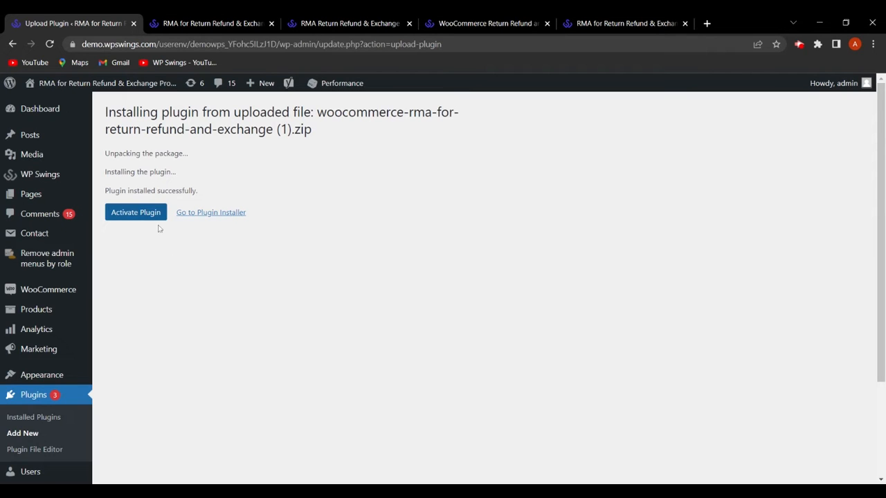
{"action": "left_click", "coordinate": [136, 212]}
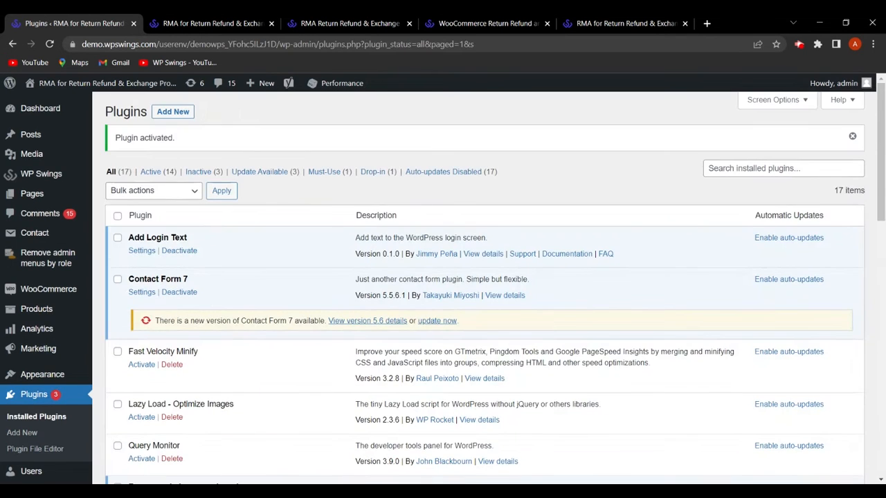
Step: Check the activated plugin in the installed list and open the WP Swings settings for Return Refund and Exchange for WooCommerce
{"action": "scroll", "coordinate": [158, 227], "scroll_direction": "down", "scroll_amount": 3}
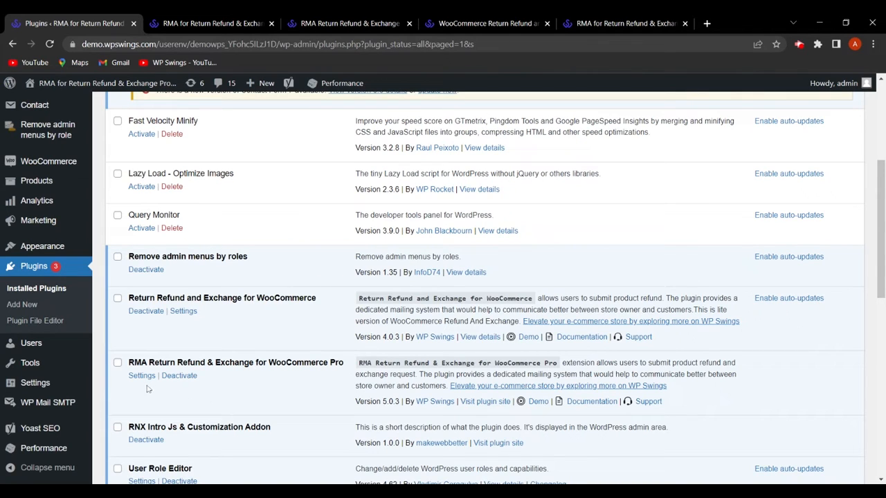
{"action": "scroll", "coordinate": [55, 346], "scroll_direction": "up", "scroll_amount": 3}
{"action": "mouse_move", "coordinate": [49, 179]}
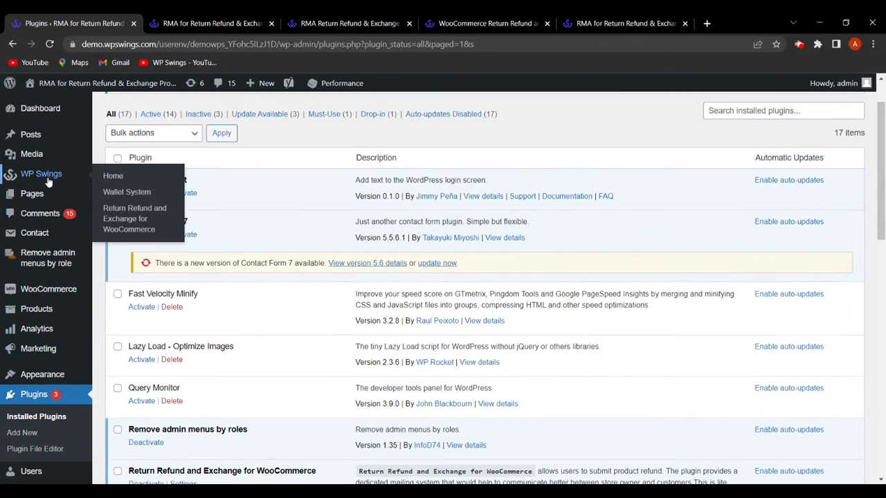
{"action": "left_click", "coordinate": [135, 226]}
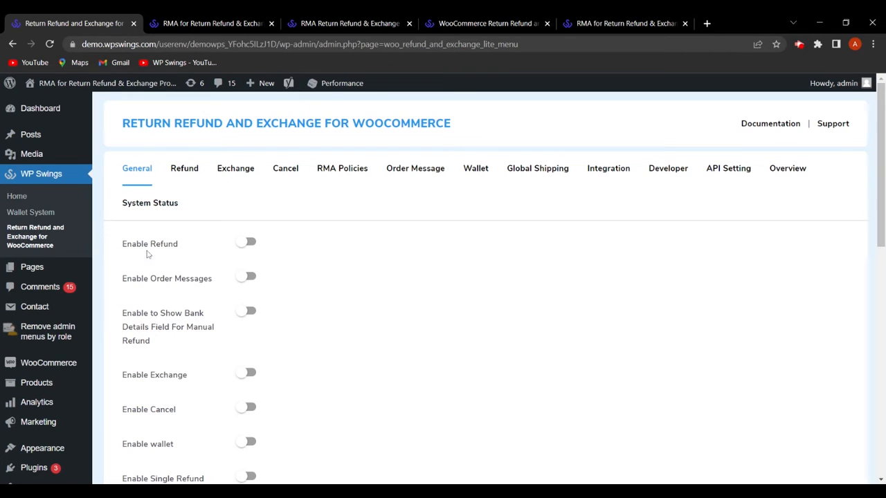
Step: Enable Refund, Order Messages, the bank details field for manual refund, and Single Refund and Exchange Request Per Order
{"action": "left_click", "coordinate": [250, 242]}
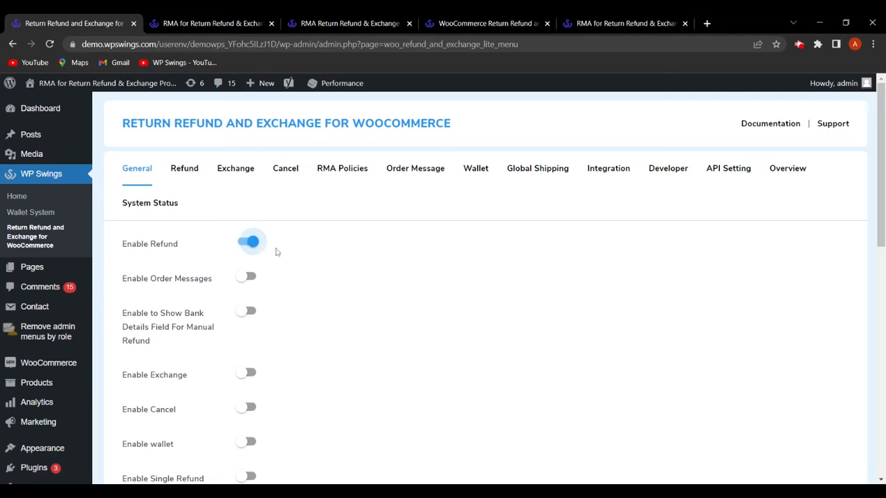
{"action": "scroll", "coordinate": [341, 254], "scroll_direction": "down", "scroll_amount": 1}
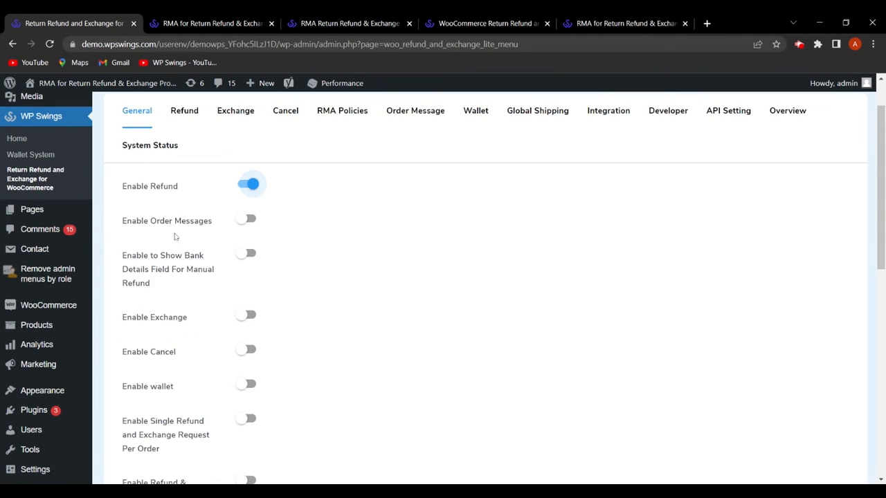
{"action": "left_click", "coordinate": [250, 220]}
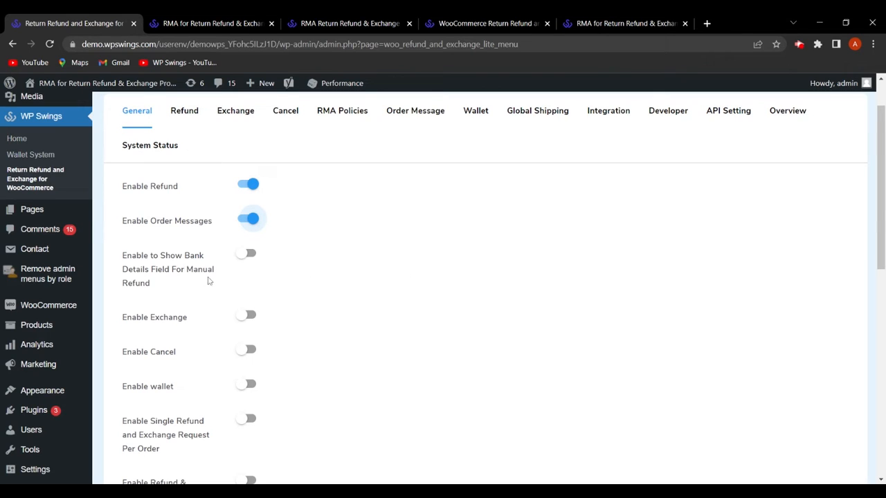
{"action": "left_click", "coordinate": [250, 254]}
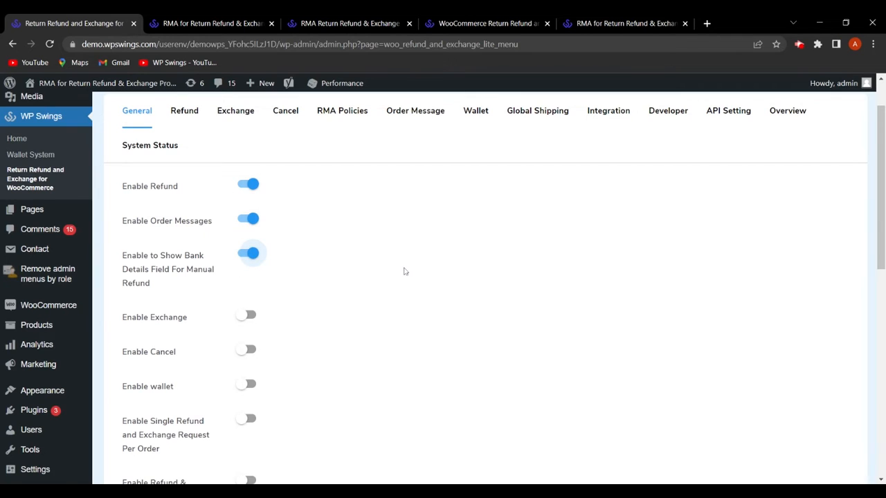
{"action": "scroll", "coordinate": [405, 271], "scroll_direction": "down", "scroll_amount": 2}
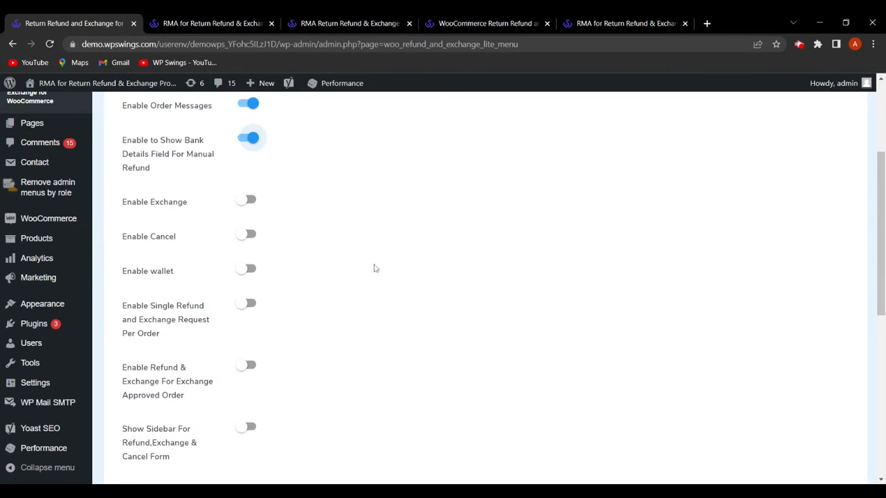
{"action": "scroll", "coordinate": [318, 270], "scroll_direction": "down", "scroll_amount": 1}
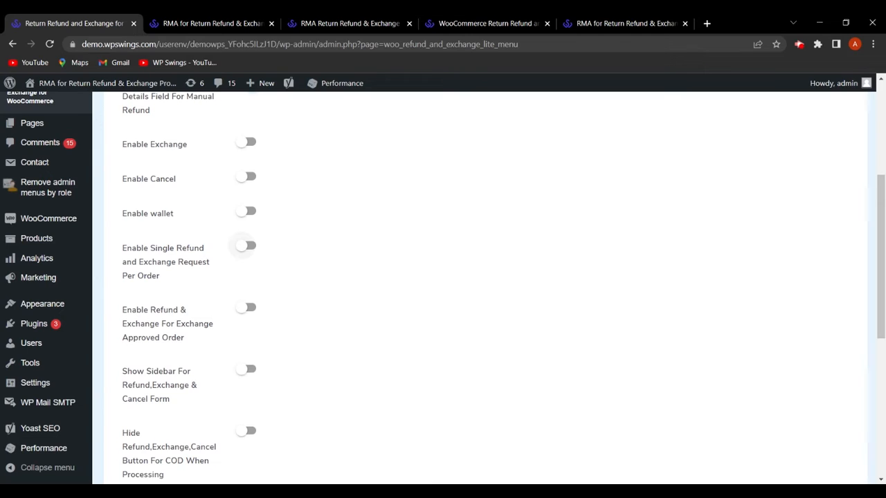
{"action": "left_click", "coordinate": [248, 246]}
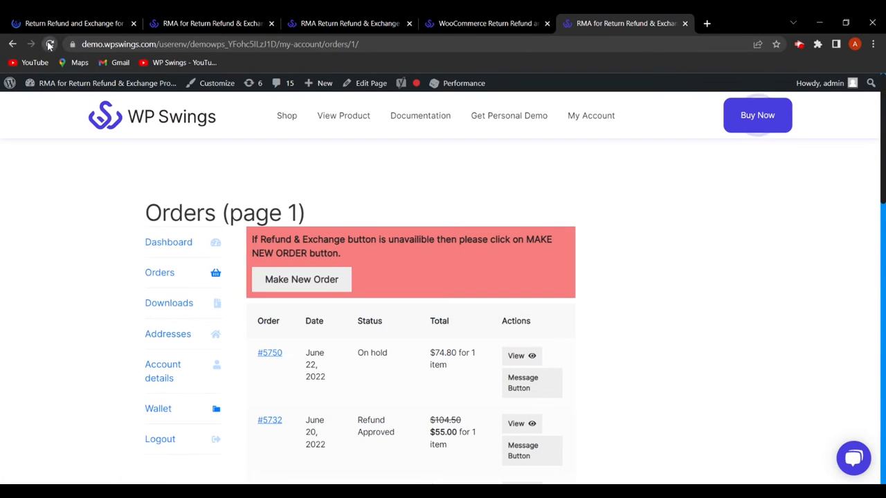
Step: Reload the storefront account's orders page and open the refund request form for the June 22, 2022 order
{"action": "left_click", "coordinate": [50, 44]}
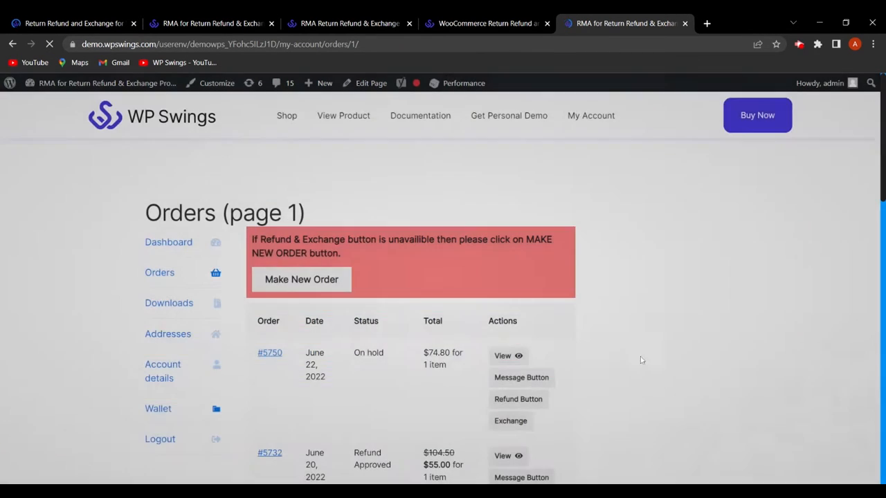
{"action": "scroll", "coordinate": [638, 360], "scroll_direction": "down", "scroll_amount": 2}
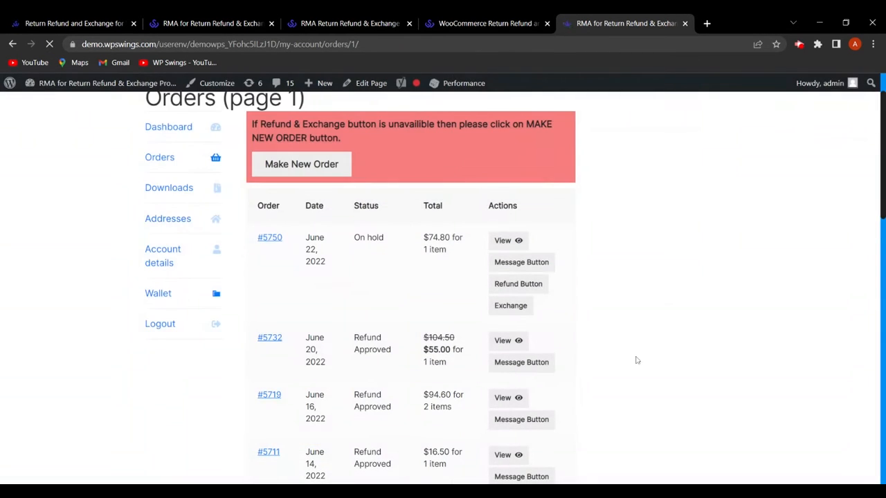
{"action": "left_click", "coordinate": [530, 291]}
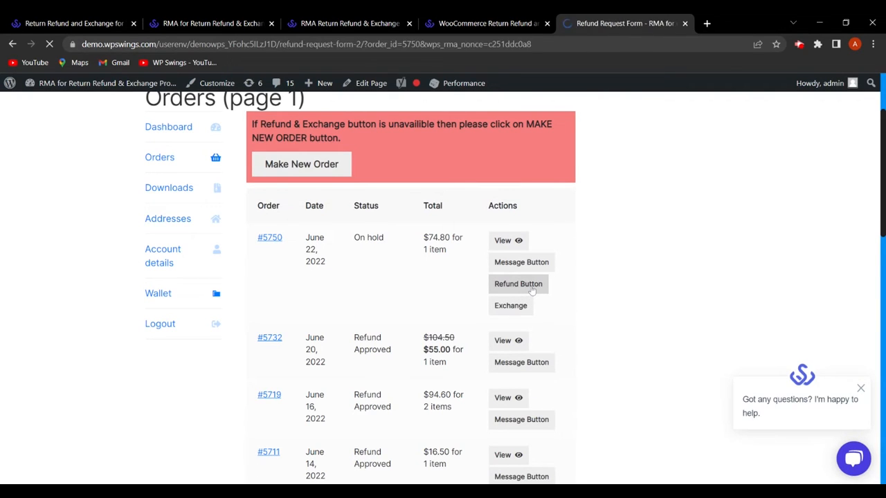
Step: Select the Beanie for refund, enter "Damaged" as the refund reason description, and submit the request
{"action": "left_click", "coordinate": [183, 312]}
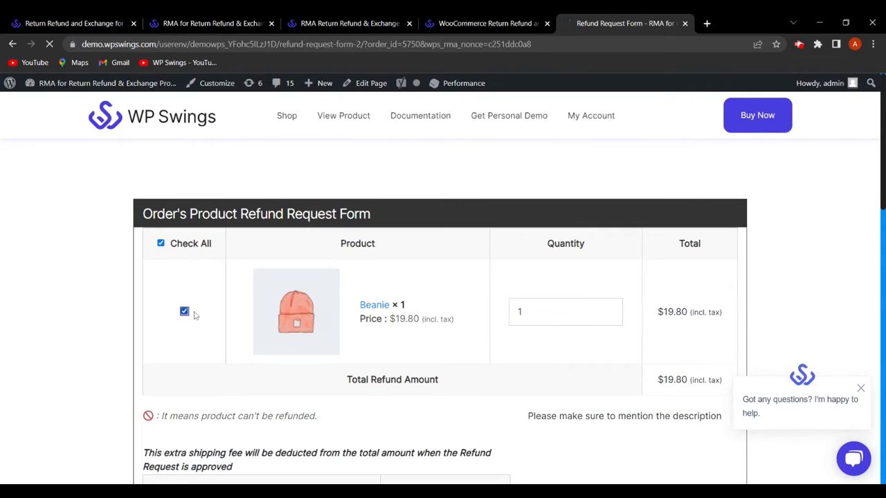
{"action": "scroll", "coordinate": [193, 312], "scroll_direction": "down", "scroll_amount": 5}
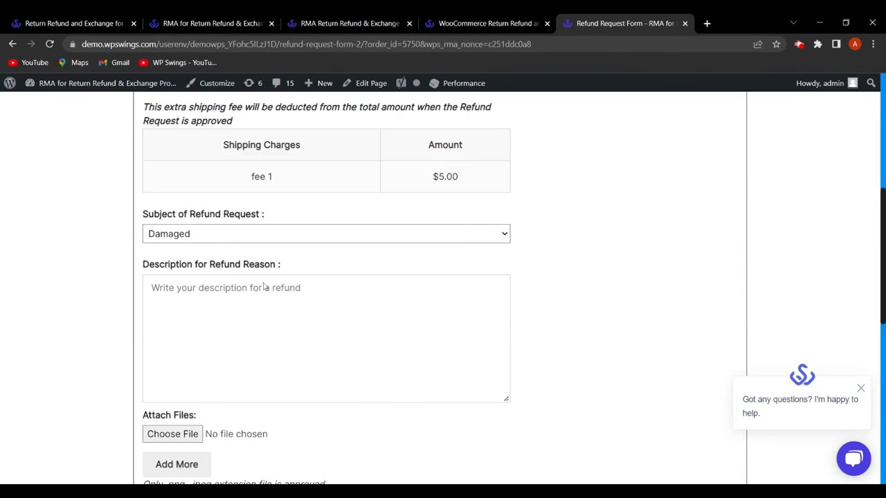
{"action": "left_click", "coordinate": [151, 288]}
{"action": "type", "text": "Dam"}
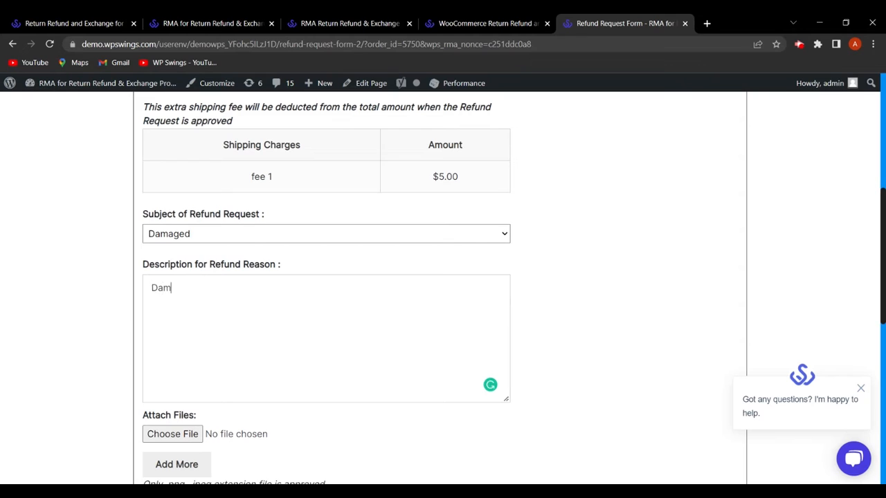
{"action": "type", "text": "aged"}
{"action": "scroll", "coordinate": [232, 339], "scroll_direction": "down", "scroll_amount": 3}
{"action": "left_click", "coordinate": [191, 349]}
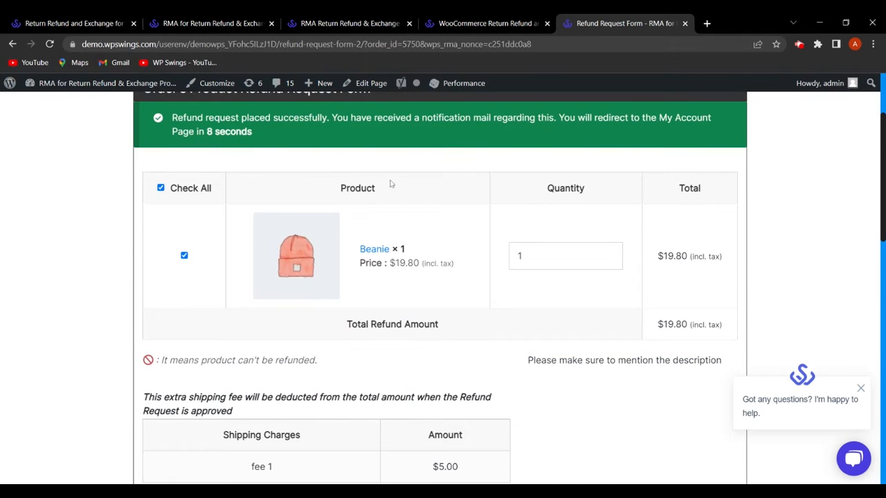
Step: Open the orders list in My Account to check the status and available actions of the June 22, 2022 order
{"action": "scroll", "coordinate": [392, 184], "scroll_direction": "up", "scroll_amount": 2}
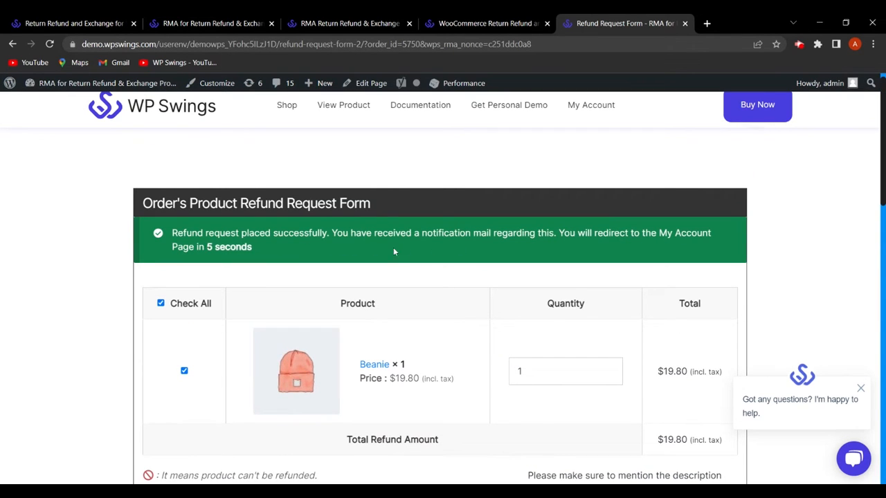
{"action": "left_click", "coordinate": [590, 106]}
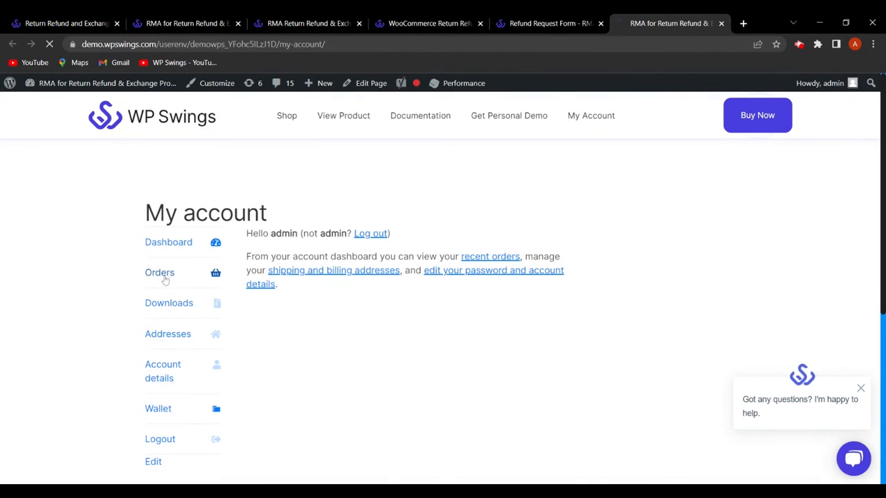
{"action": "left_click", "coordinate": [165, 277]}
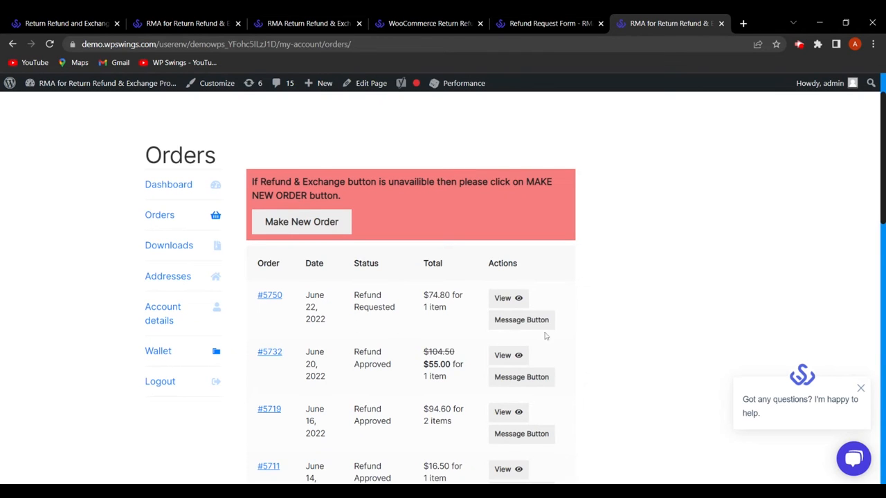
Step: In the plugin's general settings, enable Refund & Exchange for exchange approved orders and Show Sidebar for the refund, exchange and cancel form
{"action": "left_click", "coordinate": [42, 23]}
{"action": "scroll", "coordinate": [416, 332], "scroll_direction": "down", "scroll_amount": 5}
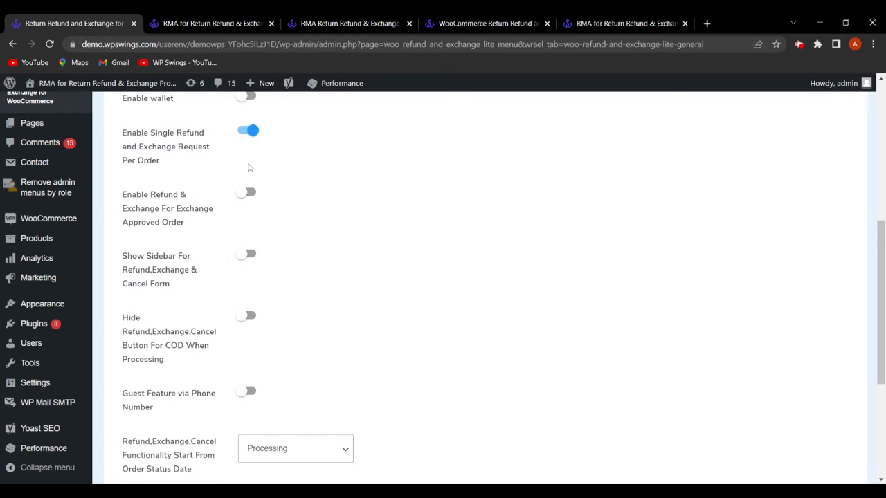
{"action": "left_click", "coordinate": [249, 194]}
{"action": "left_click", "coordinate": [250, 255]}
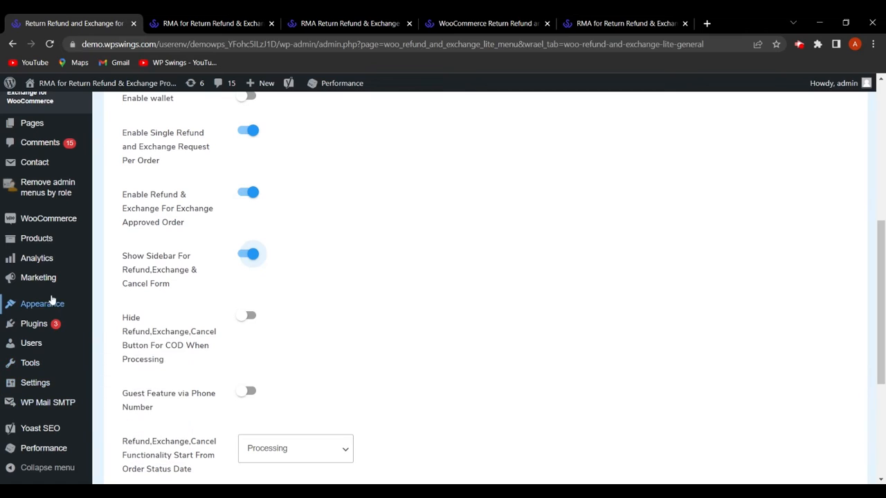
Step: Open the Widgets page in a new tab, set the Sidebar area's heading to "Return and Refund Tab", and update the widgets
{"action": "mouse_move", "coordinate": [52, 302]}
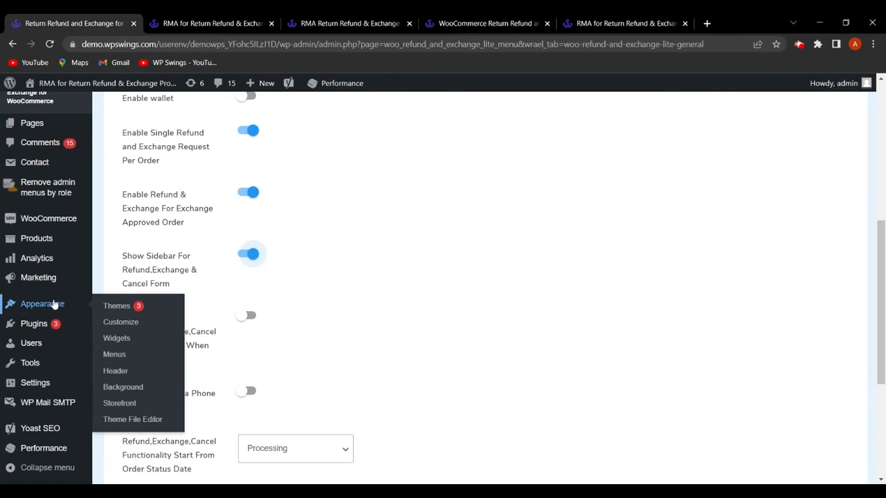
{"action": "left_click", "coordinate": [116, 338], "text": "ctrl"}
{"action": "left_click", "coordinate": [193, 29]}
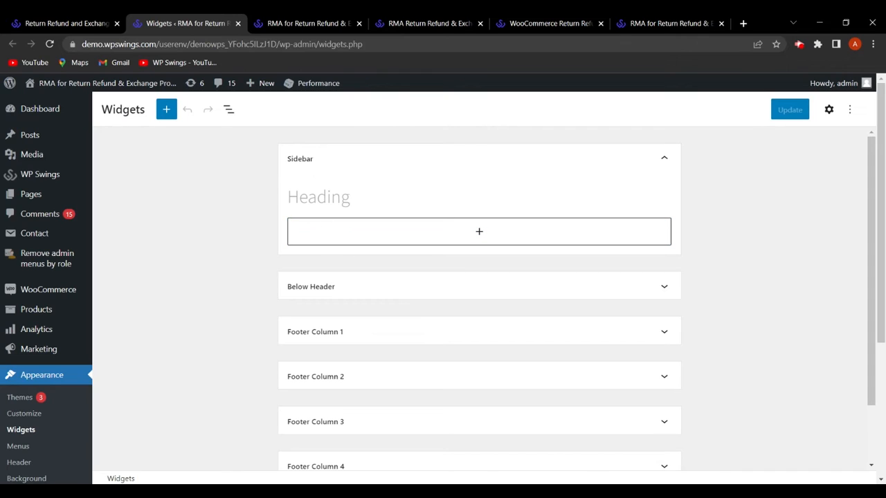
{"action": "left_click", "coordinate": [328, 205]}
{"action": "type", "text": "Returnand Refund Tab"}
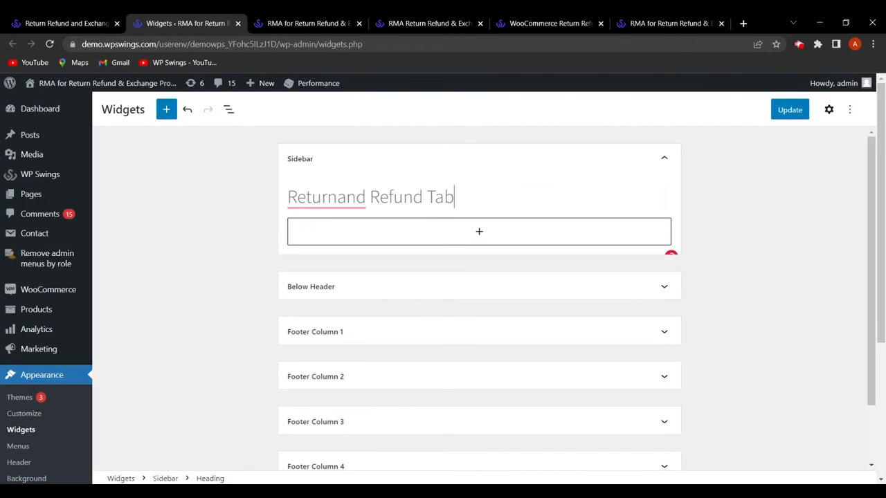
{"action": "mouse_move", "coordinate": [326, 198]}
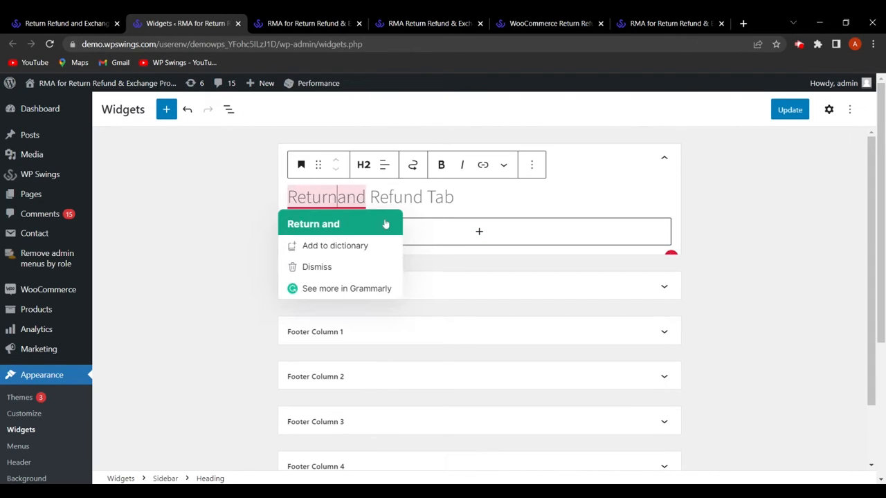
{"action": "left_click", "coordinate": [313, 223]}
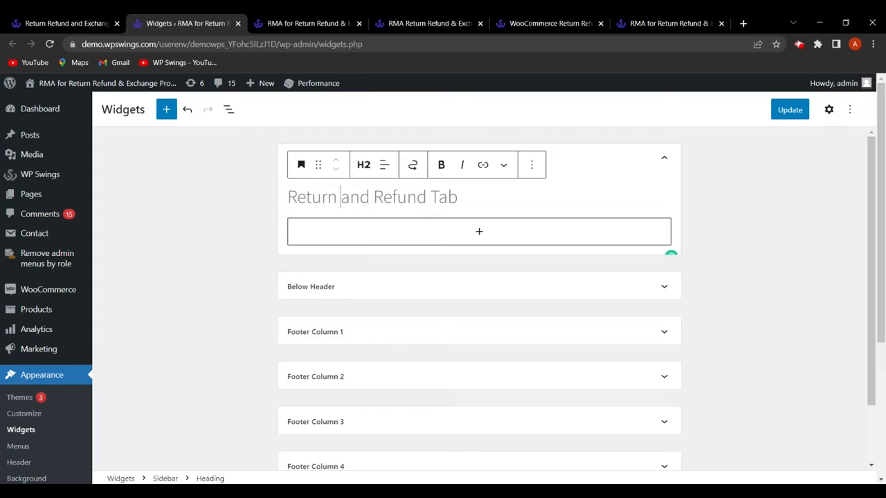
{"action": "left_click", "coordinate": [791, 110]}
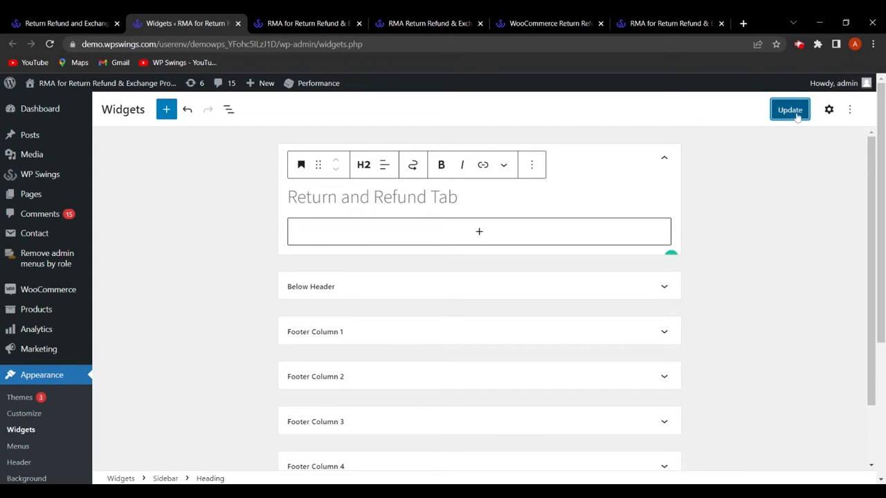
Step: Reload the My Account orders page to check the sidebar heading, and save the plugin's general settings
{"action": "left_click", "coordinate": [659, 22]}
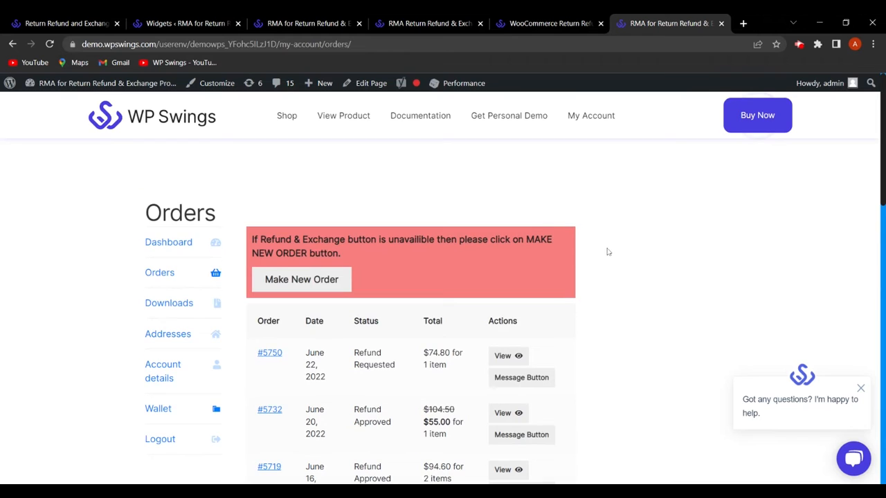
{"action": "left_click", "coordinate": [51, 44]}
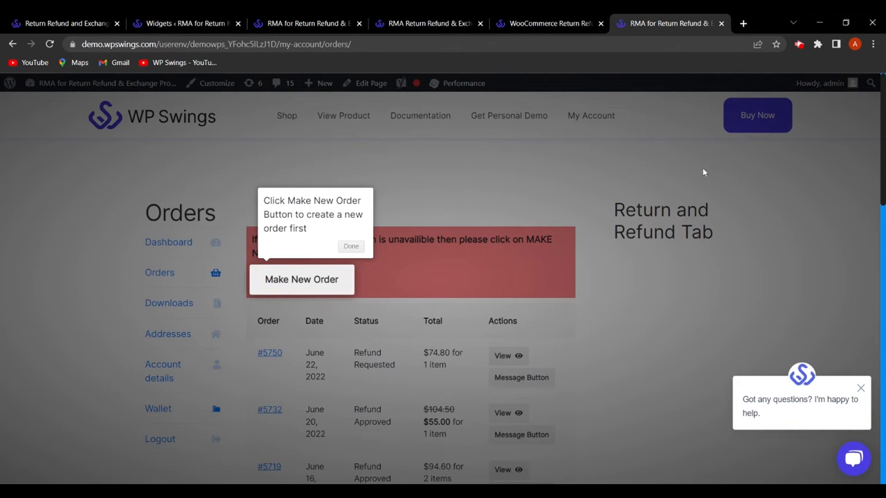
{"action": "left_click", "coordinate": [94, 23]}
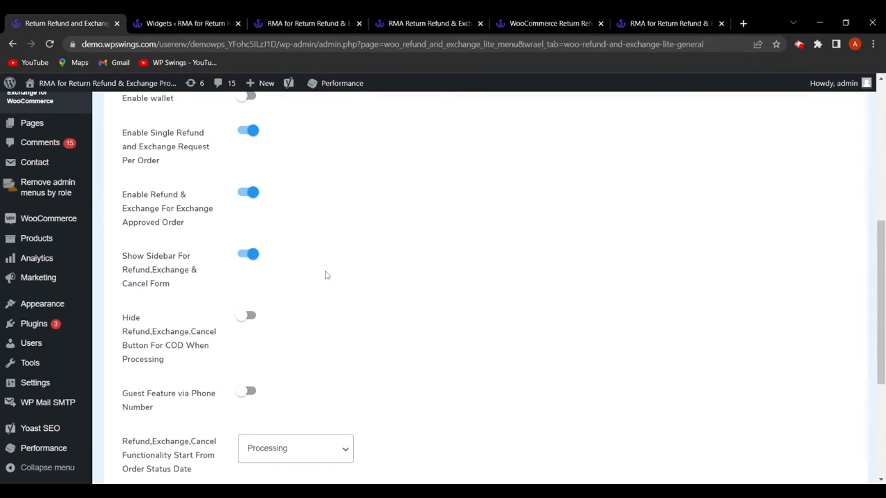
{"action": "scroll", "coordinate": [330, 277], "scroll_direction": "down", "scroll_amount": 4}
{"action": "left_click", "coordinate": [166, 408]}
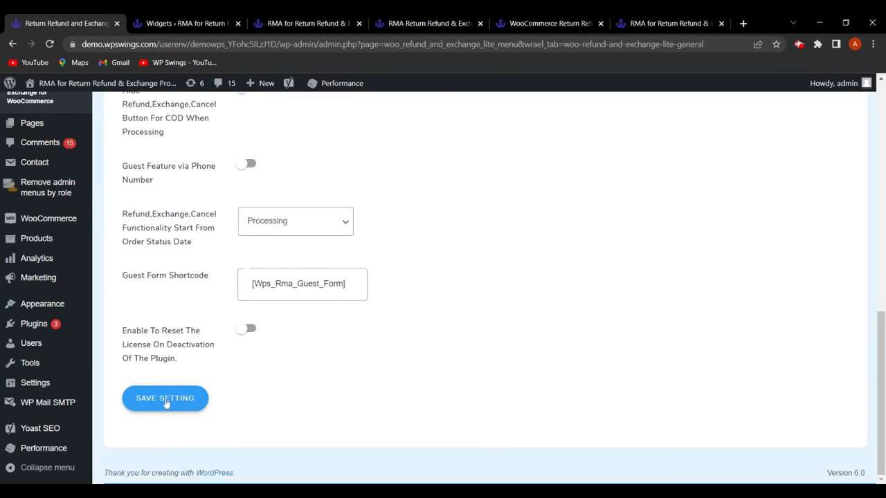
{"action": "left_click", "coordinate": [153, 462]}
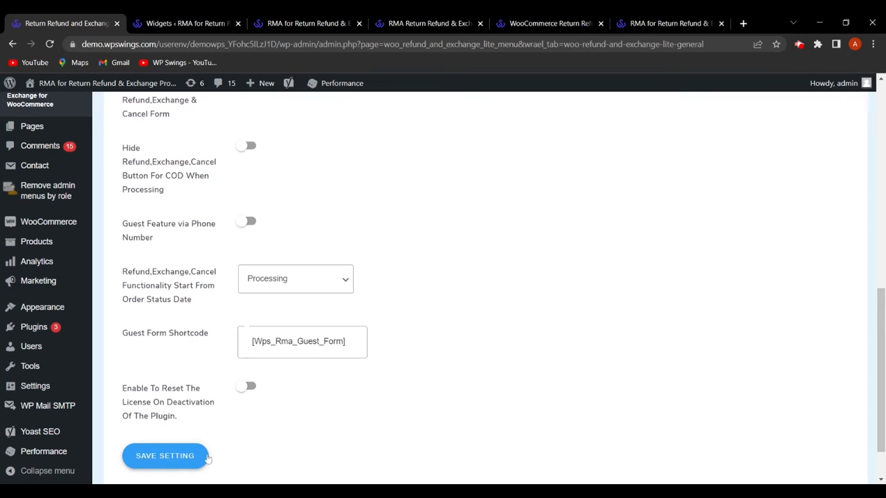
Step: Compare the orders page sidebar with the Show Sidebar setting and the widget heading, and close the Widgets page
{"action": "left_click", "coordinate": [199, 23]}
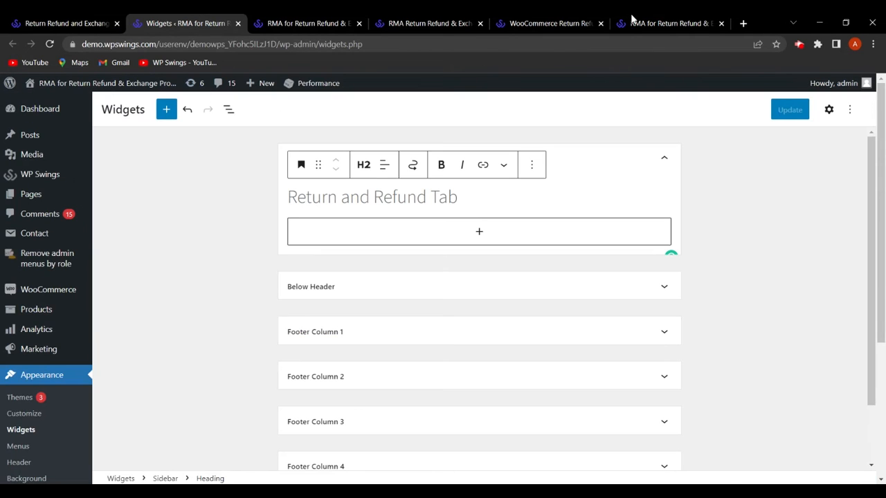
{"action": "left_click", "coordinate": [657, 22]}
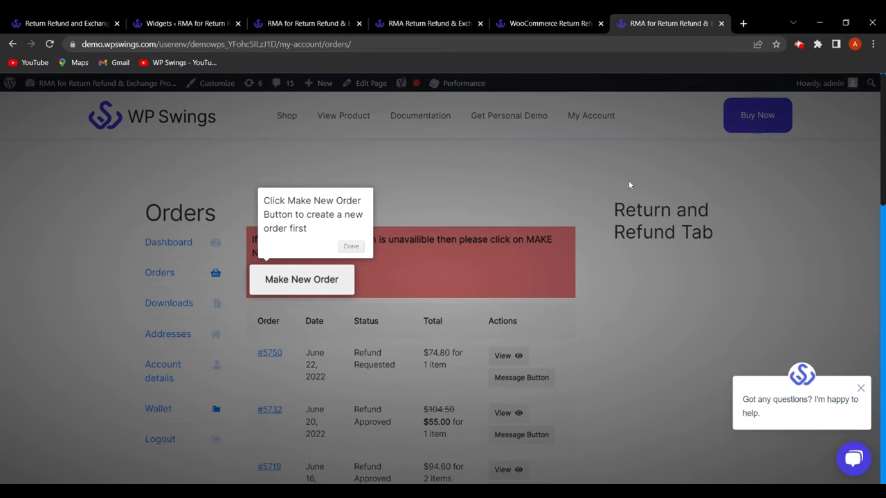
{"action": "left_click", "coordinate": [89, 21]}
{"action": "scroll", "coordinate": [249, 232], "scroll_direction": "up", "scroll_amount": 2}
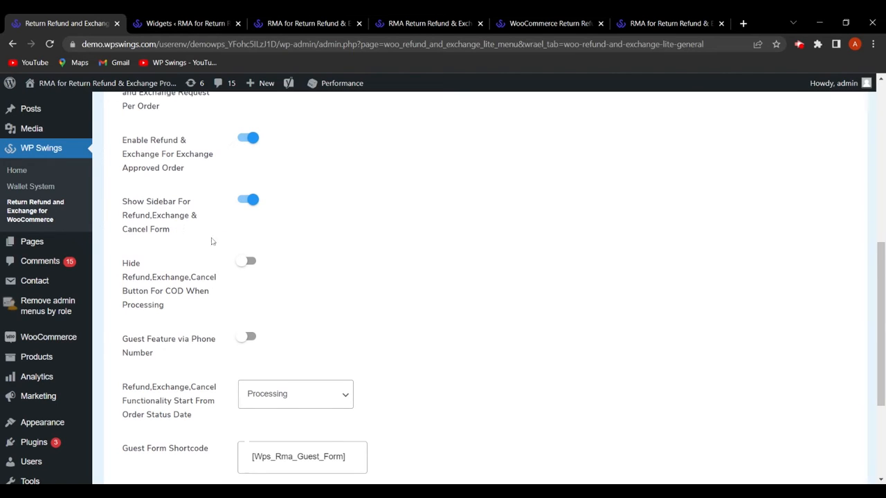
{"action": "left_click", "coordinate": [183, 23]}
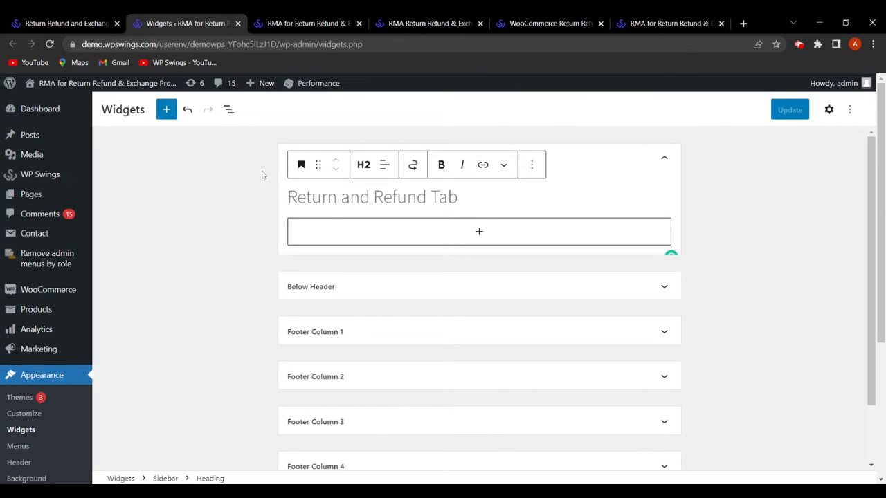
{"action": "left_click", "coordinate": [236, 23]}
{"action": "left_click", "coordinate": [65, 20]}
{"action": "scroll", "coordinate": [384, 224], "scroll_direction": "up", "scroll_amount": 5}
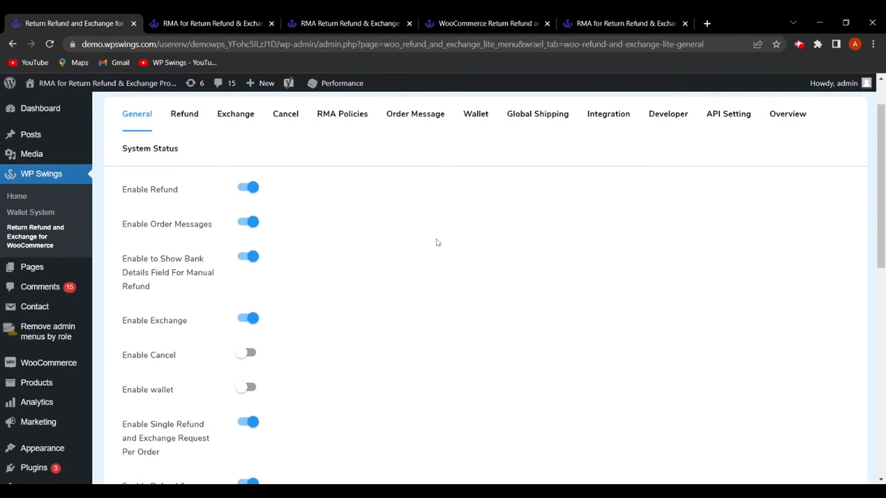
Step: Enable Hide Refund, Exchange, Cancel Button for COD When Processing, save, and reload the orders list to check the processing order's actions
{"action": "scroll", "coordinate": [434, 249], "scroll_direction": "down", "scroll_amount": 6}
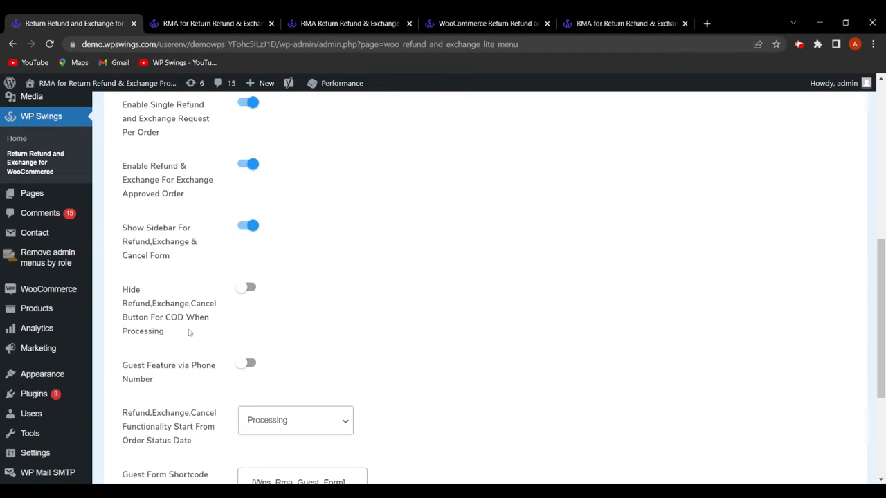
{"action": "left_click", "coordinate": [199, 19]}
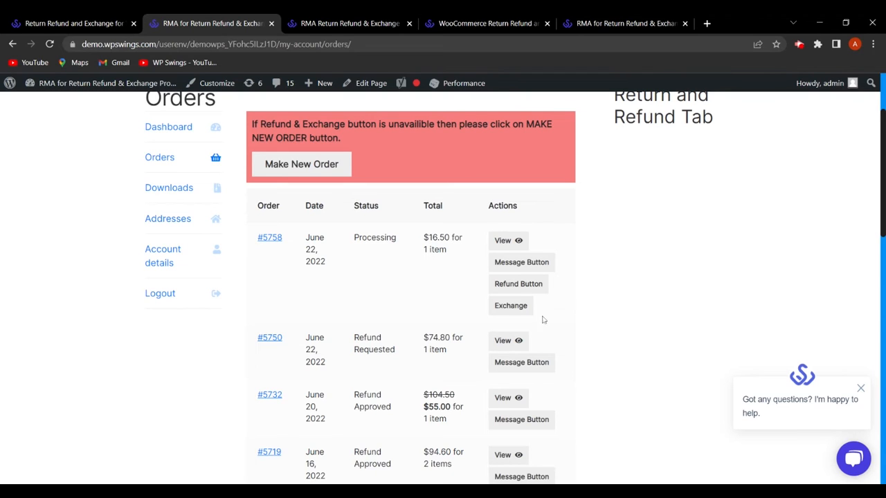
{"action": "left_click", "coordinate": [101, 21]}
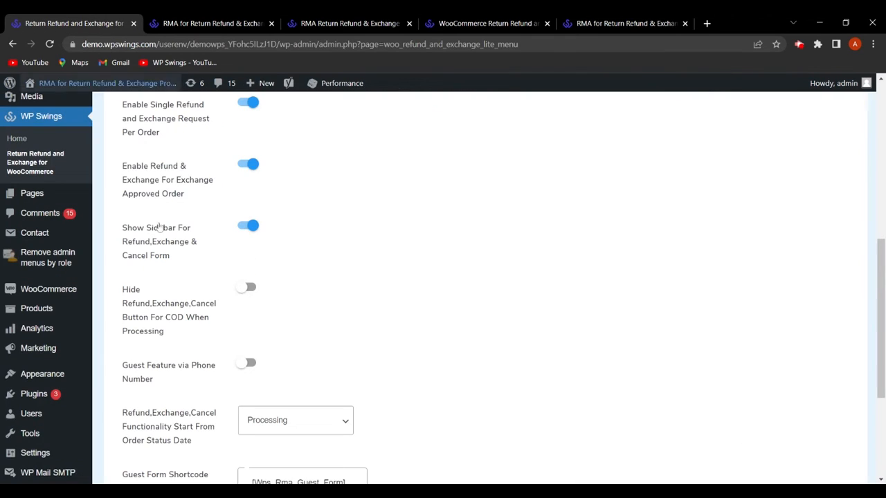
{"action": "left_click", "coordinate": [250, 287]}
{"action": "scroll", "coordinate": [293, 307], "scroll_direction": "down", "scroll_amount": 3}
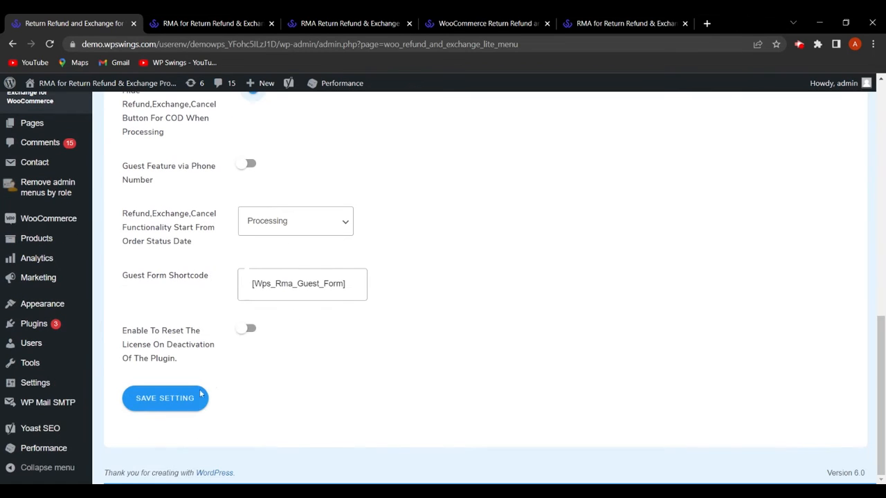
{"action": "left_click", "coordinate": [181, 401]}
{"action": "left_click", "coordinate": [216, 24]}
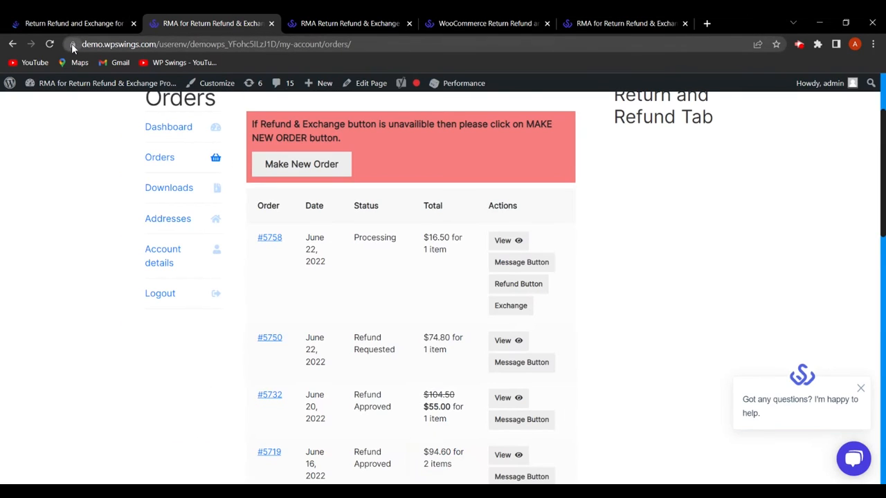
{"action": "left_click", "coordinate": [54, 47]}
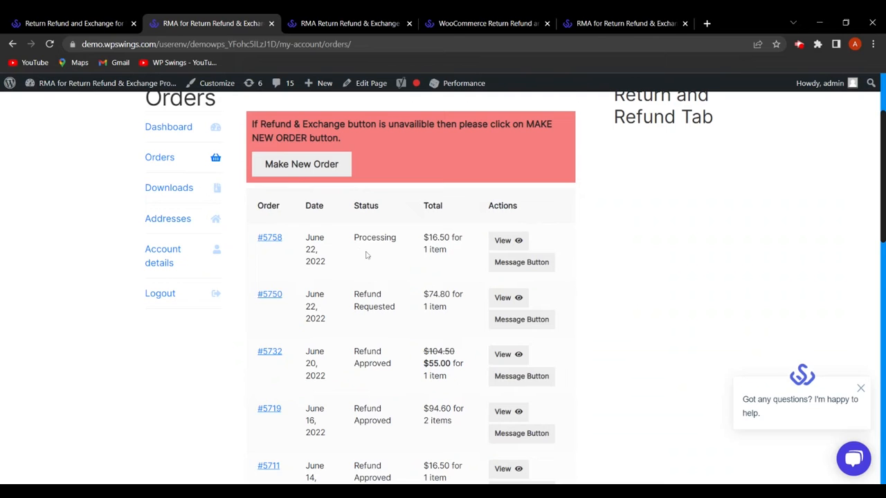
Step: Disable the COD button-hiding option and Show Sidebar for the refund, exchange and cancel form in the general settings, and save
{"action": "left_click", "coordinate": [72, 21]}
{"action": "scroll", "coordinate": [305, 334], "scroll_direction": "down", "scroll_amount": 5}
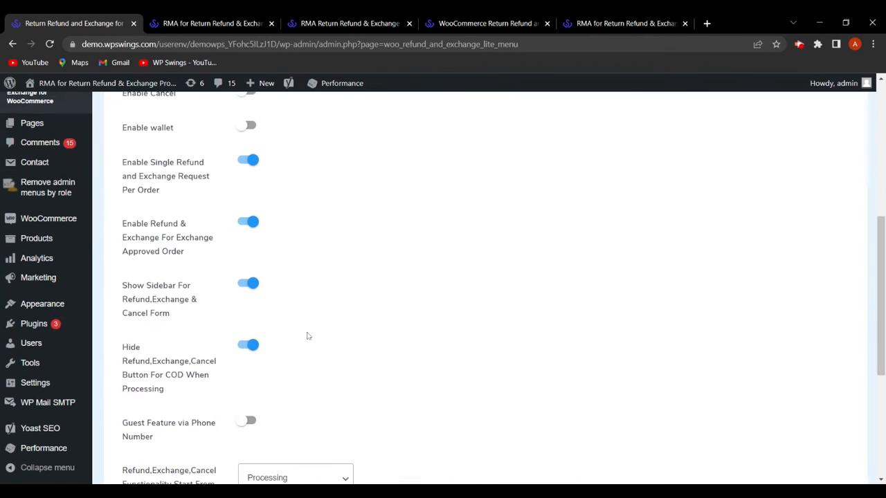
{"action": "scroll", "coordinate": [309, 336], "scroll_direction": "down", "scroll_amount": 1}
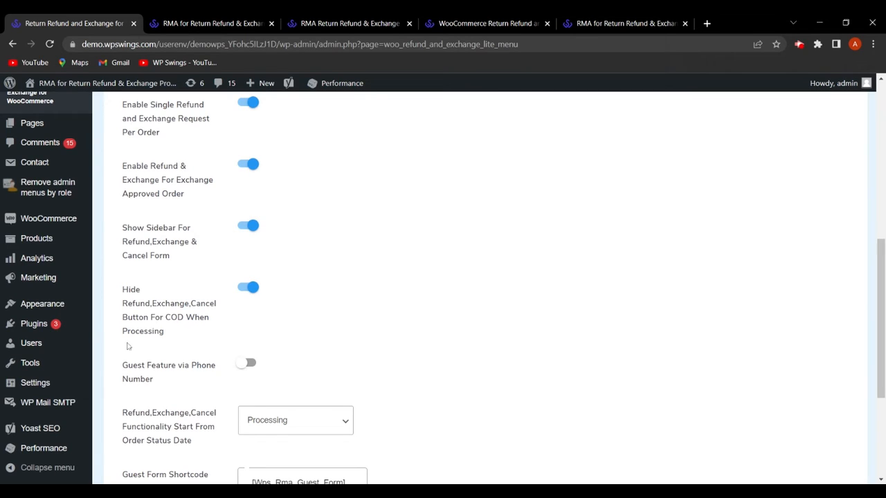
{"action": "left_click", "coordinate": [247, 289]}
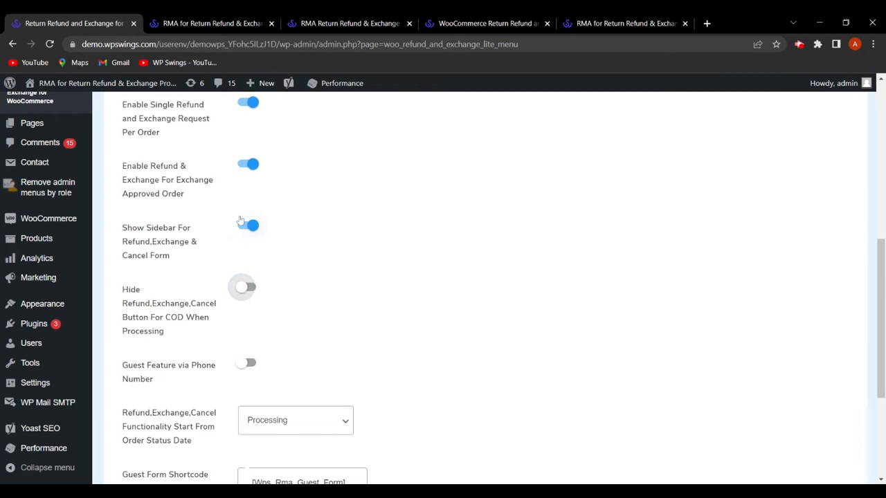
{"action": "left_click", "coordinate": [251, 227]}
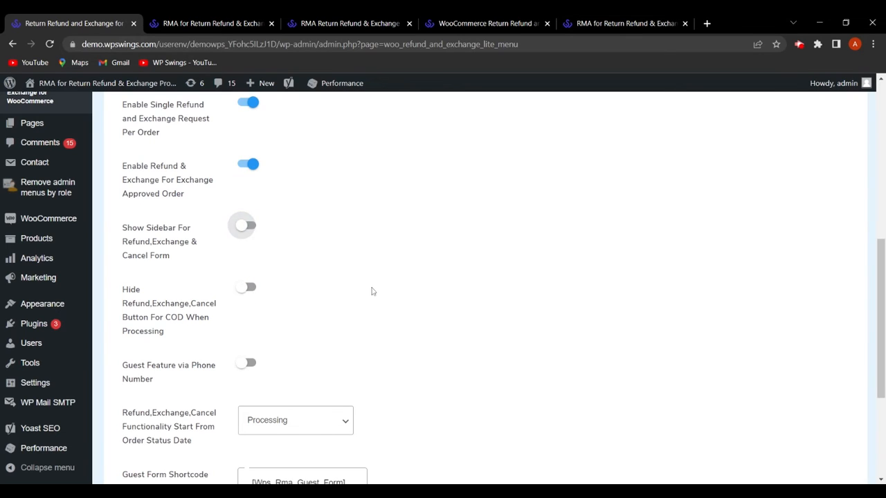
{"action": "scroll", "coordinate": [369, 291], "scroll_direction": "down", "scroll_amount": 3}
{"action": "left_click", "coordinate": [189, 398]}
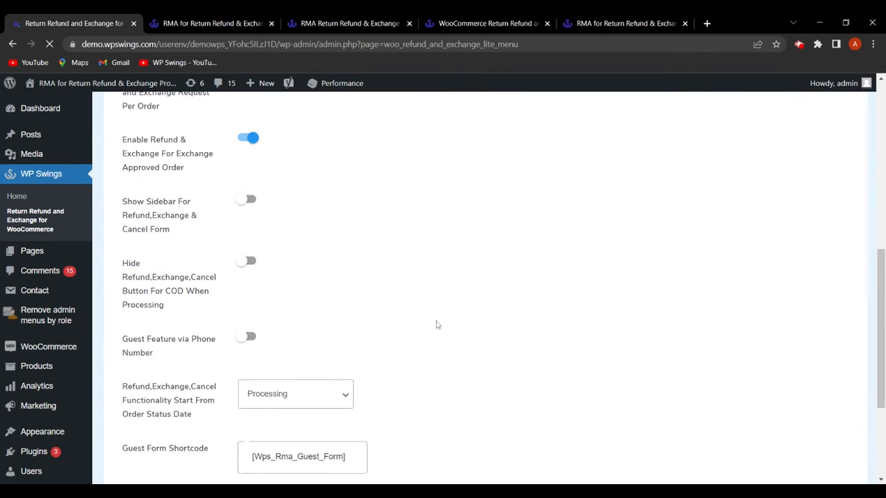
Step: Turn Guest Feature via Phone Number on and back off in the general settings
{"action": "scroll", "coordinate": [533, 460], "scroll_direction": "down", "scroll_amount": 2}
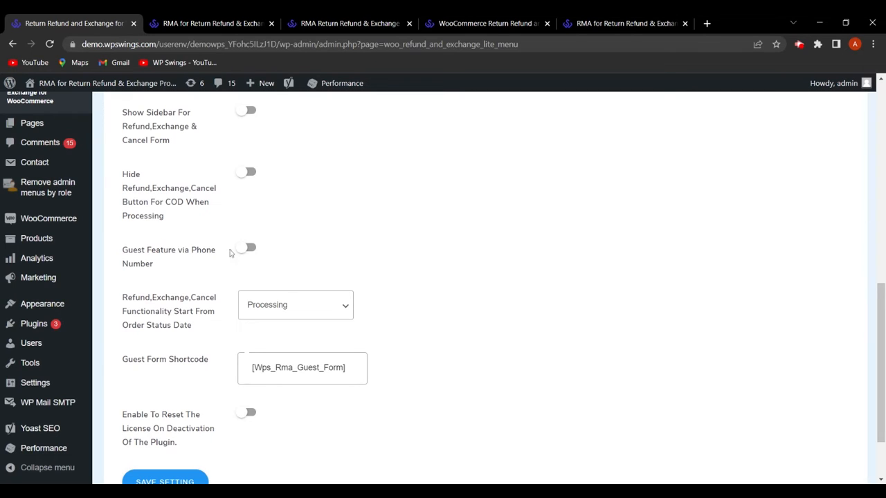
{"action": "left_click", "coordinate": [250, 251]}
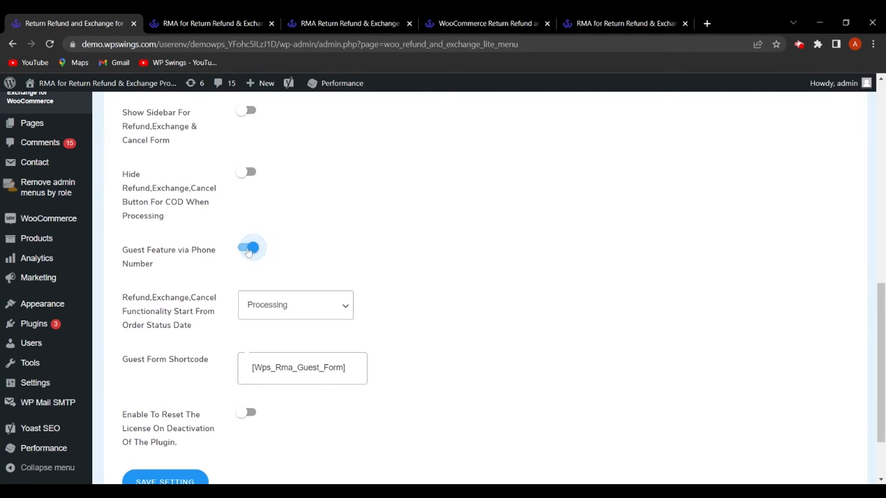
{"action": "left_click", "coordinate": [245, 253]}
Step: Copy the guest form shortcode [Wps_Rma_Guest_Form] from the plugin's general settings
{"action": "scroll", "coordinate": [291, 249], "scroll_direction": "down", "scroll_amount": 1}
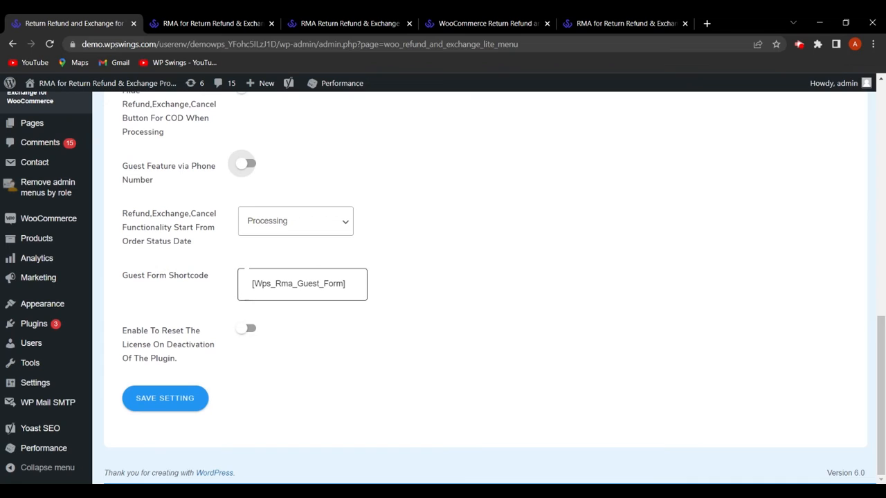
{"action": "left_click_drag", "start_coordinate": [252, 284], "coordinate": [345, 283]}
{"action": "key", "text": "ctrl+c"}
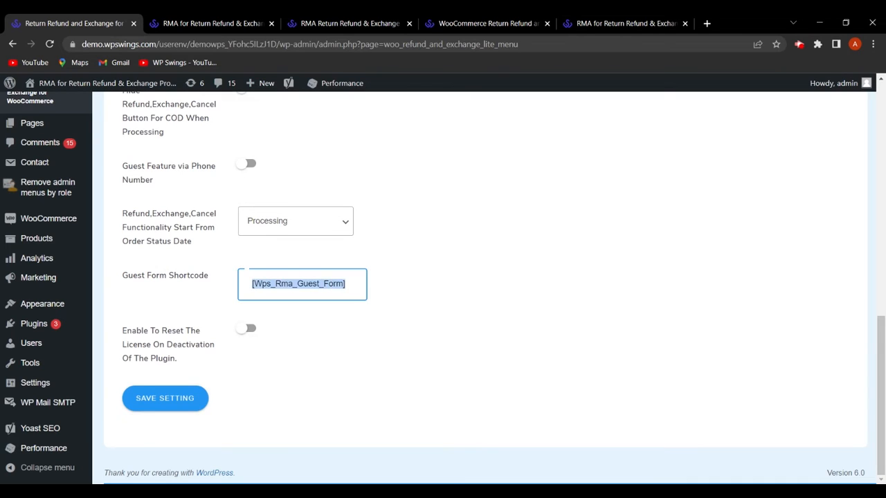
Step: Start a new WordPress page in a separate tab and title it "Guest Form"
{"action": "scroll", "coordinate": [45, 229], "scroll_direction": "up", "scroll_amount": 2}
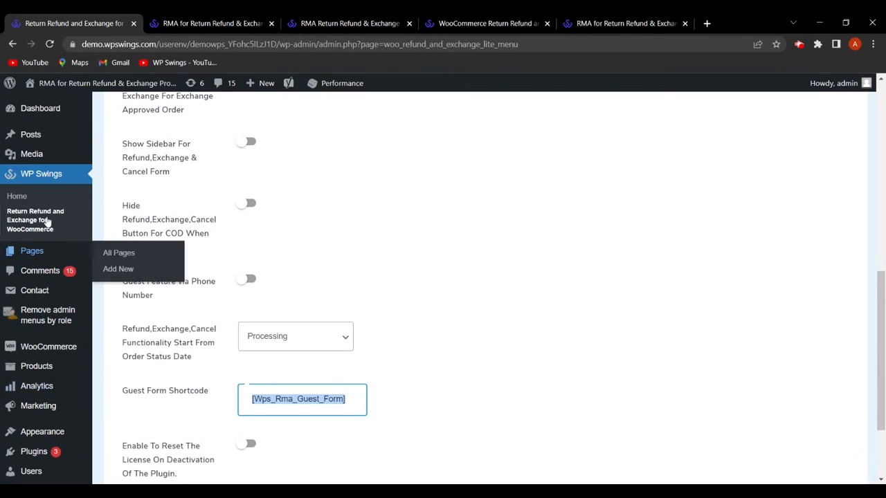
{"action": "mouse_move", "coordinate": [36, 258]}
{"action": "left_click", "coordinate": [121, 270]}
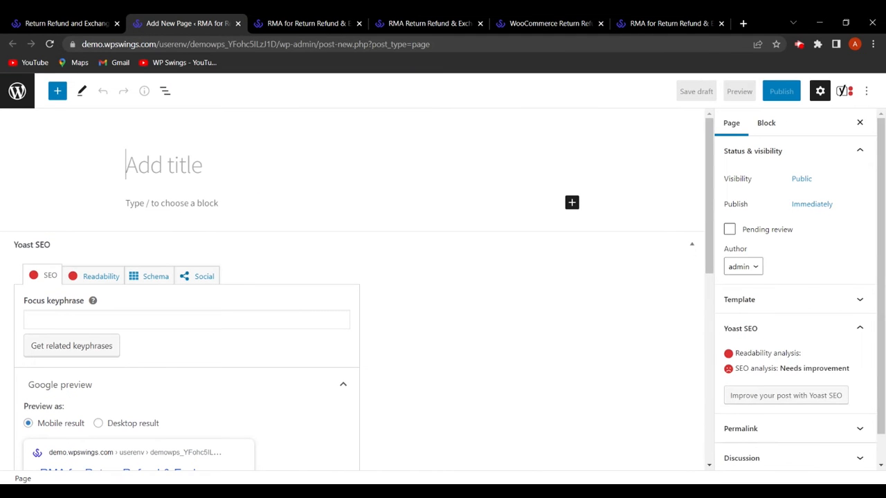
{"action": "type", "text": "Guest Form"}
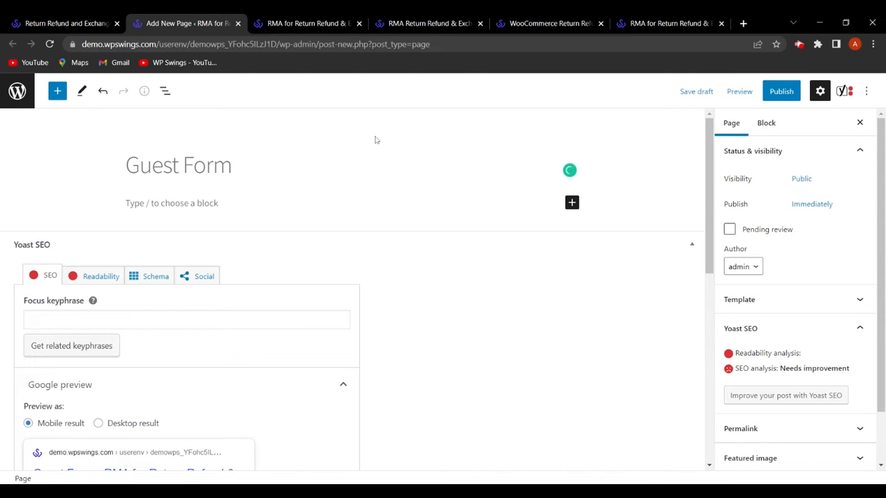
Step: Add a Shortcode block to the page and fill it with [Wps_Rma_Guest_Form]
{"action": "left_click", "coordinate": [572, 202]}
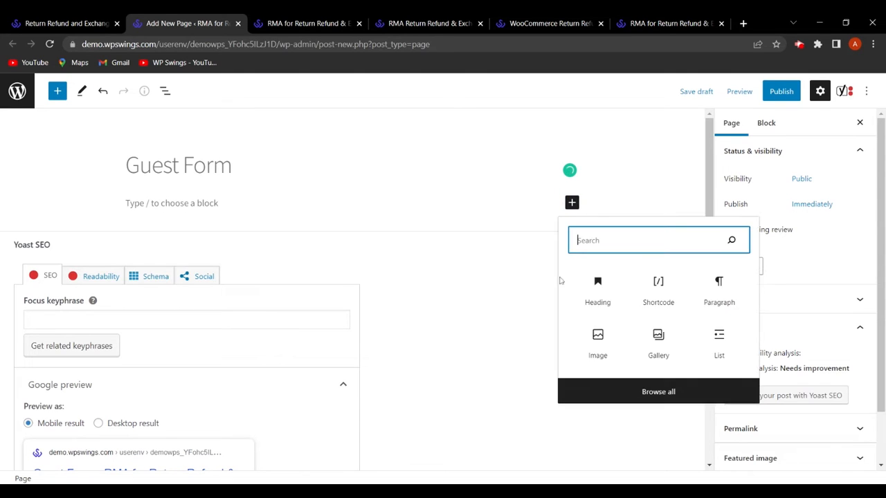
{"action": "left_click", "coordinate": [658, 294]}
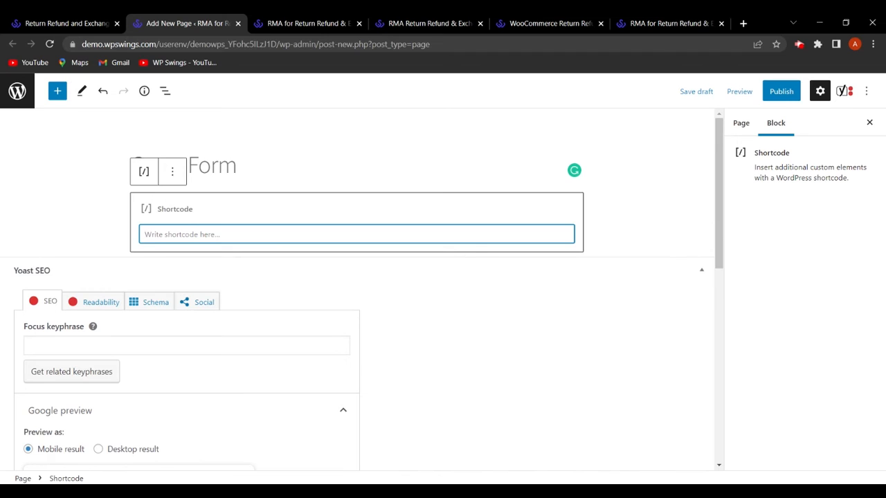
{"action": "key", "text": "ctrl+v"}
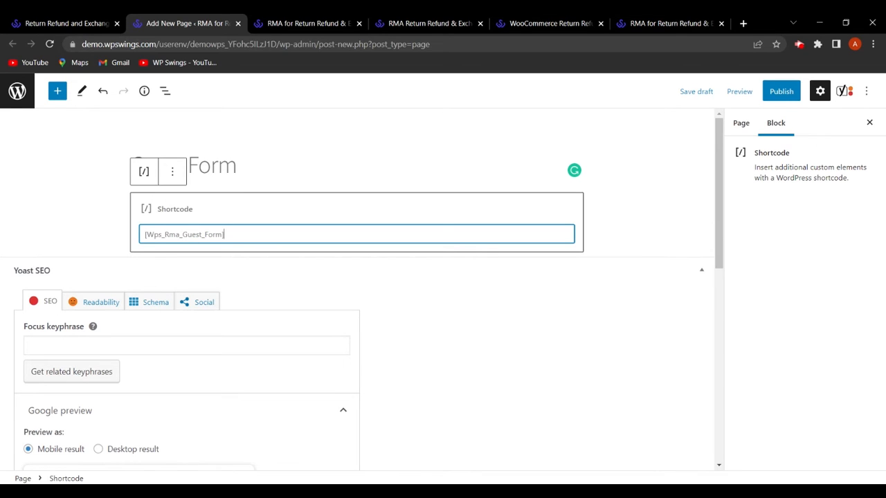
Step: Publish the Guest Form page and view it on the storefront
{"action": "left_click", "coordinate": [780, 97]}
{"action": "left_click", "coordinate": [781, 94]}
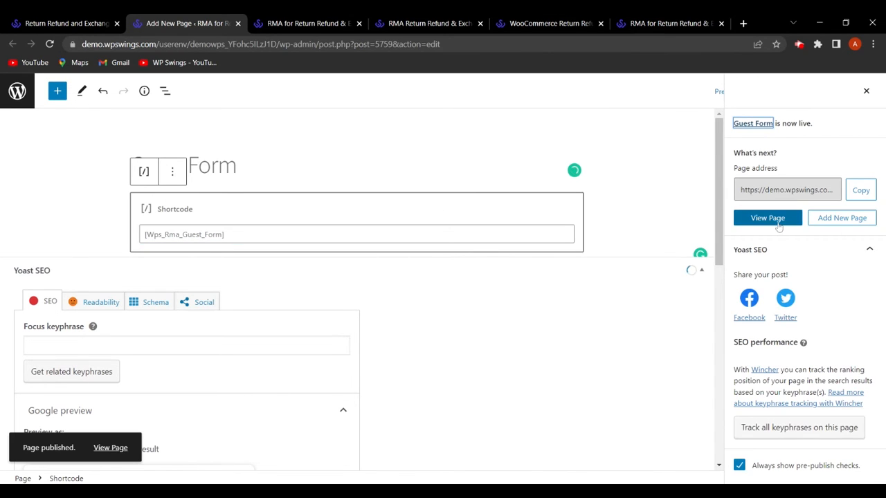
{"action": "left_click", "coordinate": [779, 220]}
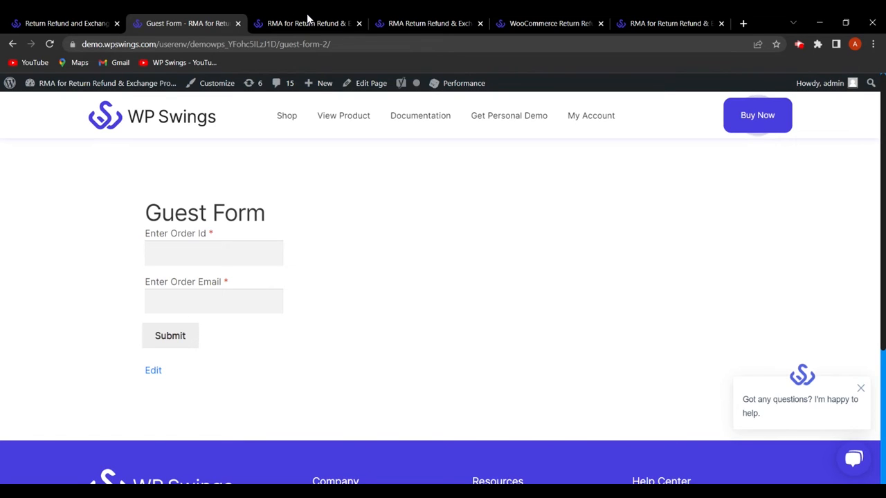
Step: Look up the newest order in the customer's account, then submit the guest form with its order ID and the order email
{"action": "left_click", "coordinate": [304, 23]}
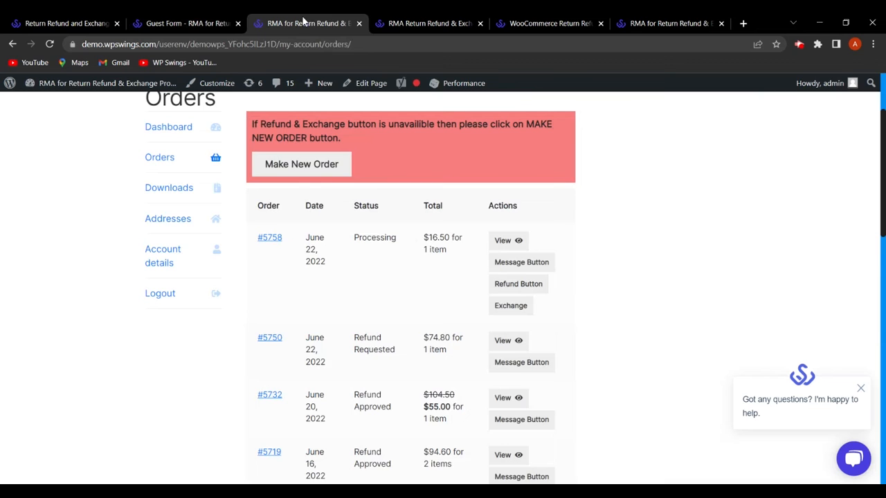
{"action": "left_click", "coordinate": [273, 241]}
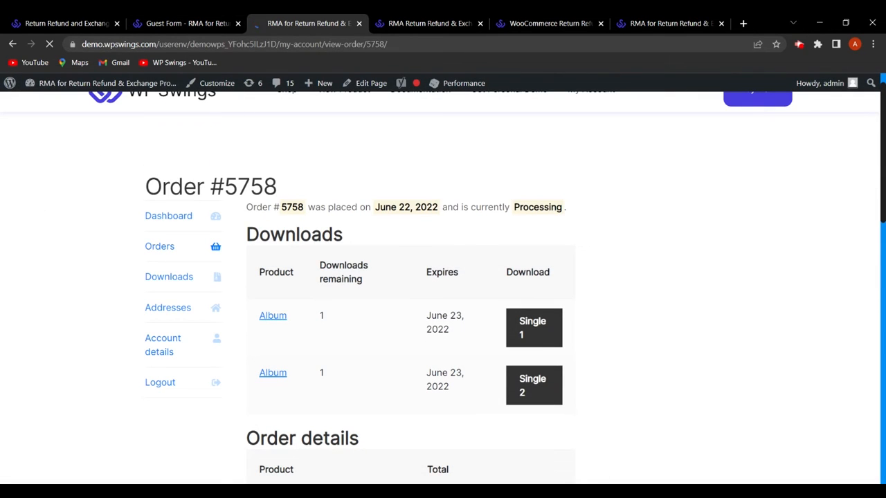
{"action": "left_click", "coordinate": [166, 23]}
{"action": "left_click", "coordinate": [229, 253]}
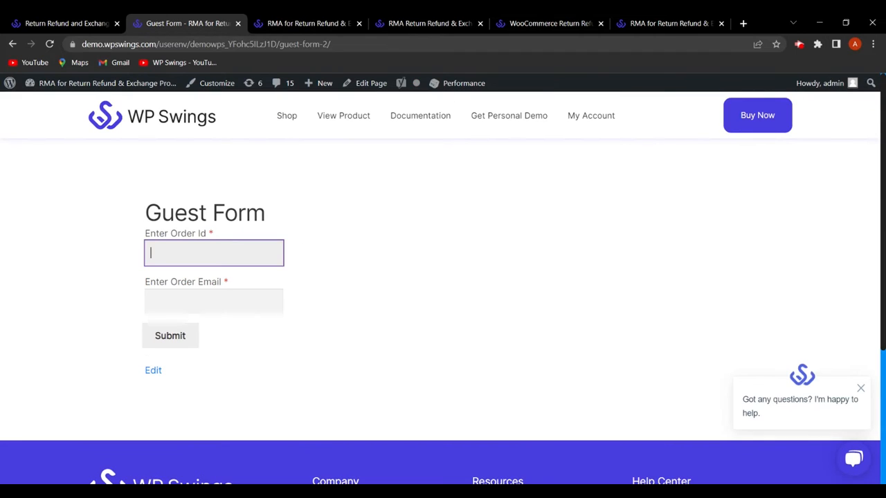
{"action": "type", "text": "5758"}
{"action": "key", "text": "Tab"}
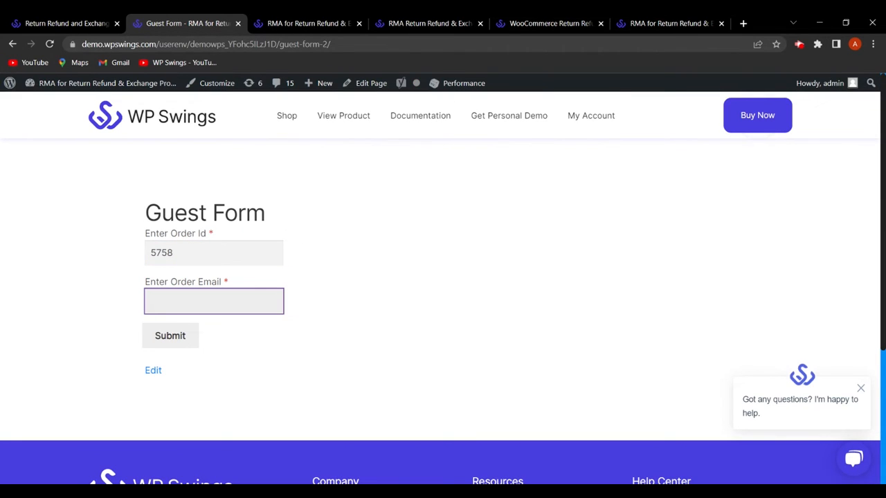
{"action": "key", "text": "ctrl+v"}
{"action": "left_click", "coordinate": [181, 342]}
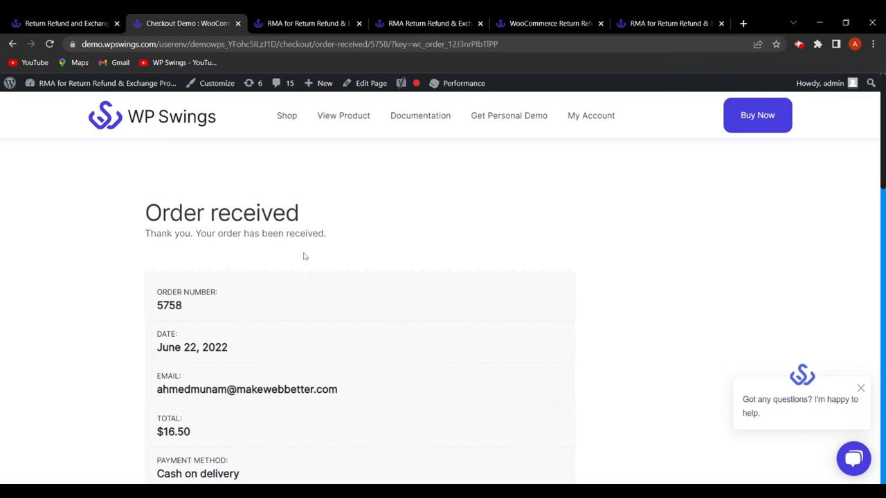
Step: Examine the order page reached through the guest form, including its message, refund and exchange options, and return to the Guest Form page
{"action": "scroll", "coordinate": [339, 266], "scroll_direction": "down", "scroll_amount": 6}
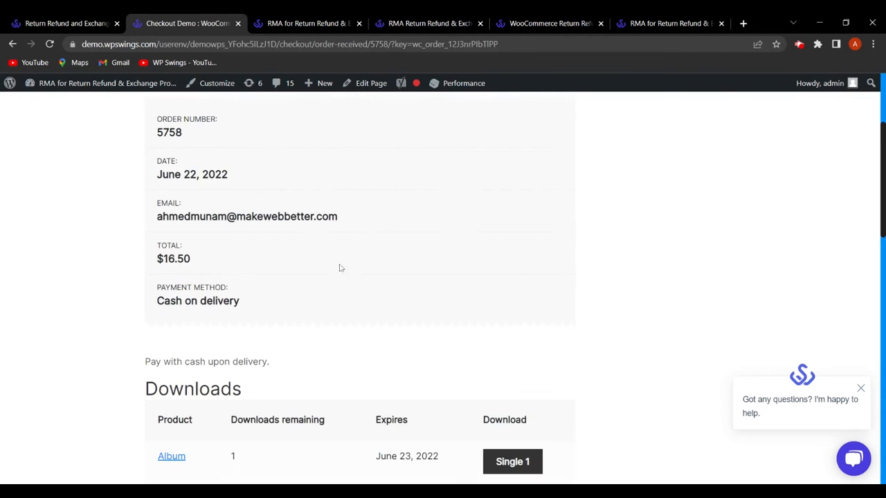
{"action": "scroll", "coordinate": [264, 292], "scroll_direction": "down", "scroll_amount": 2}
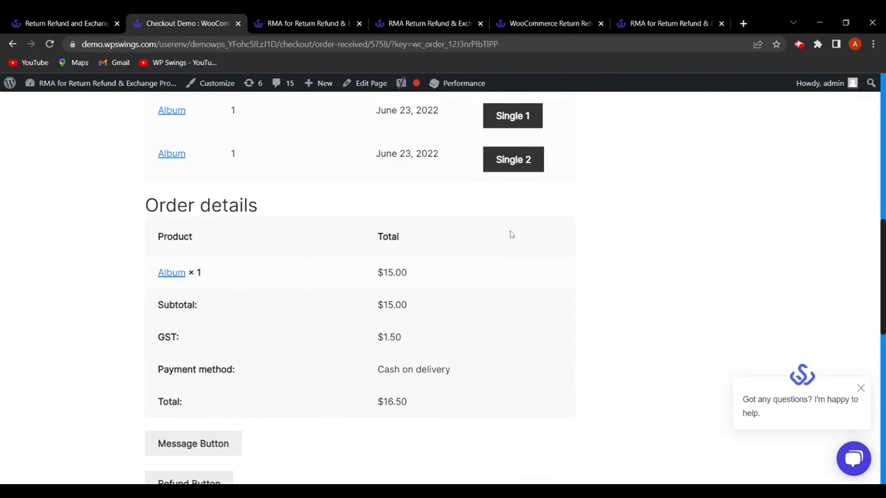
{"action": "scroll", "coordinate": [484, 242], "scroll_direction": "down", "scroll_amount": 3}
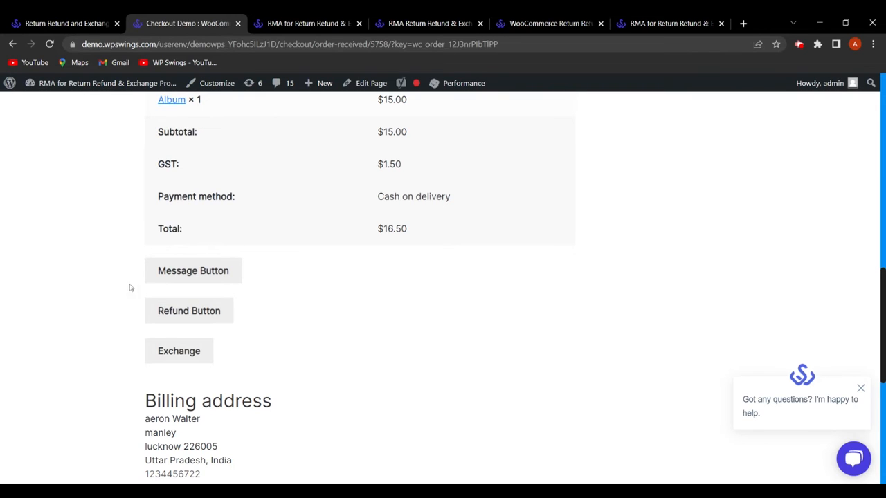
{"action": "scroll", "coordinate": [232, 199], "scroll_direction": "up", "scroll_amount": 4}
{"action": "scroll", "coordinate": [232, 199], "scroll_direction": "up", "scroll_amount": 5}
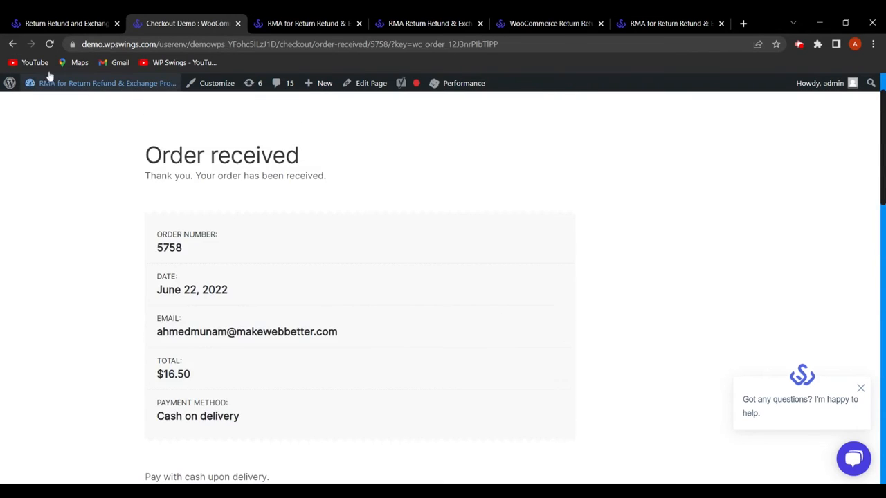
{"action": "left_click", "coordinate": [14, 48]}
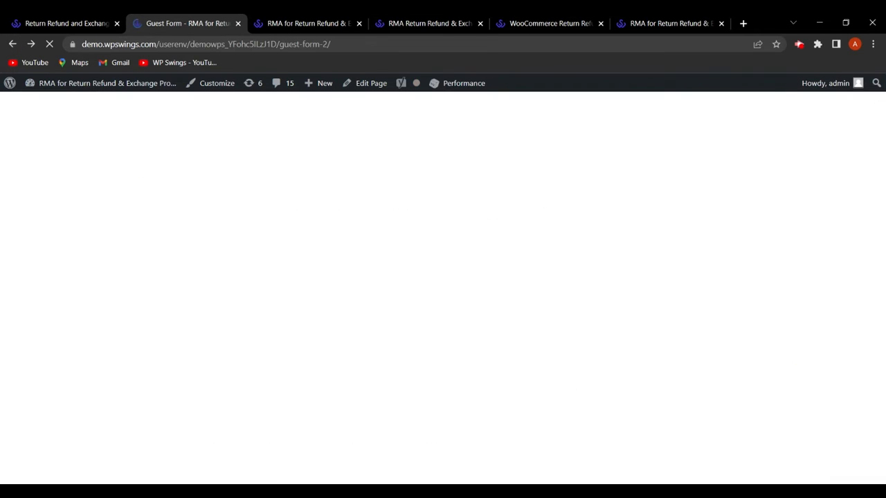
Step: Enable Guest Feature via Phone Number in the plugin's general settings and save them
{"action": "left_click", "coordinate": [64, 25]}
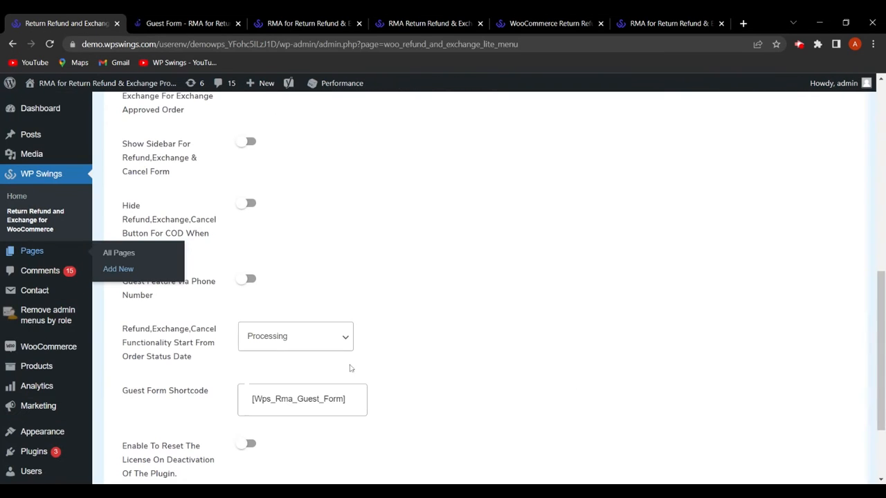
{"action": "left_click", "coordinate": [250, 278]}
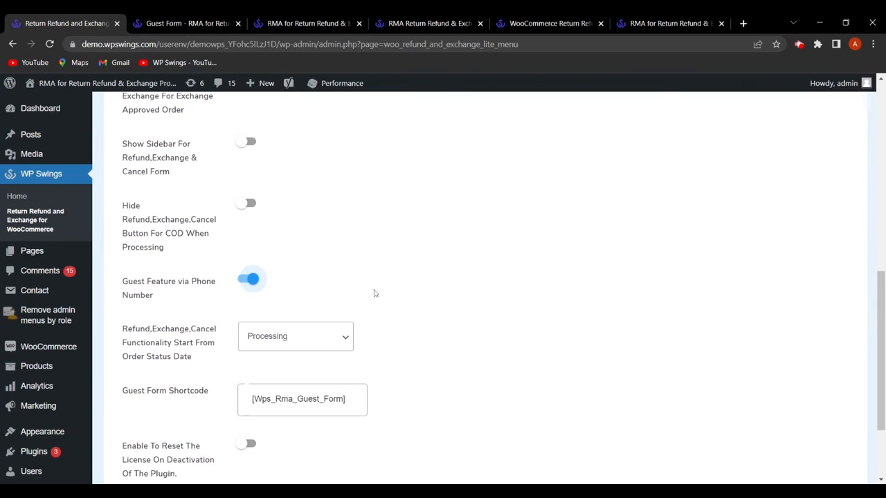
{"action": "scroll", "coordinate": [374, 293], "scroll_direction": "down", "scroll_amount": 3}
{"action": "left_click", "coordinate": [176, 405]}
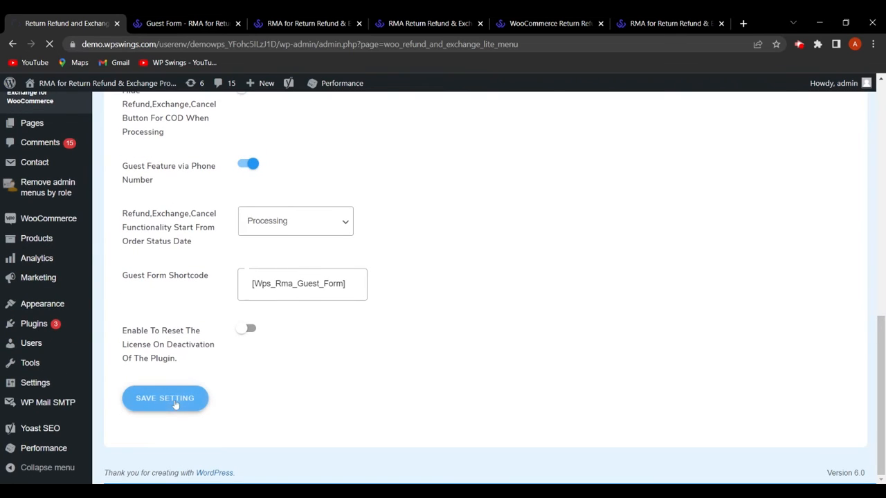
Step: Reload the storefront Guest Form page and enter the order ID, leaving the Phone Number field ready for input
{"action": "left_click", "coordinate": [201, 24]}
{"action": "key", "text": "F5"}
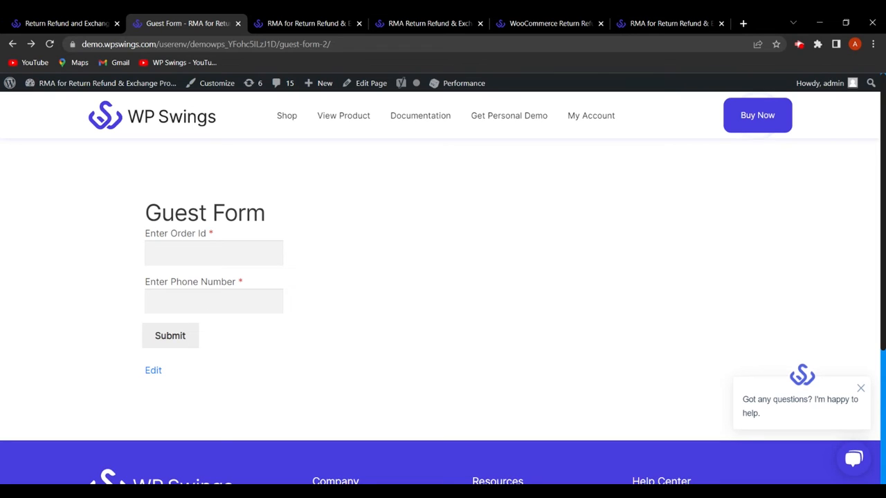
{"action": "left_click", "coordinate": [214, 253]}
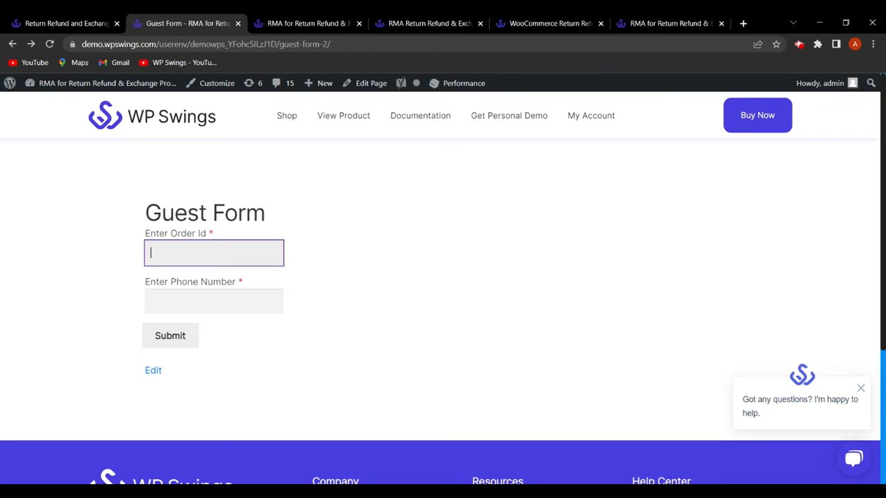
{"action": "type", "text": "5758"}
{"action": "key", "text": "Tab"}
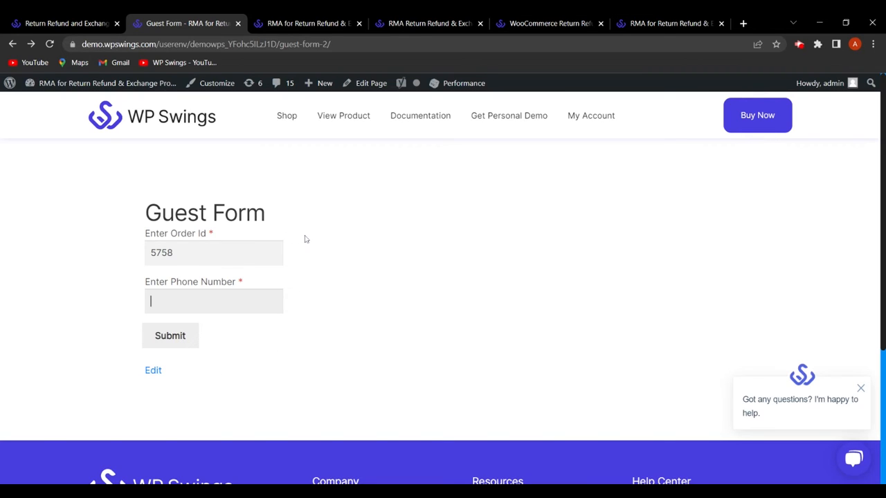
Step: Return to the plugin's general settings and examine the guest feature, starting order status and shortcode options
{"action": "left_click", "coordinate": [32, 19]}
{"action": "scroll", "coordinate": [354, 278], "scroll_direction": "down", "scroll_amount": 7}
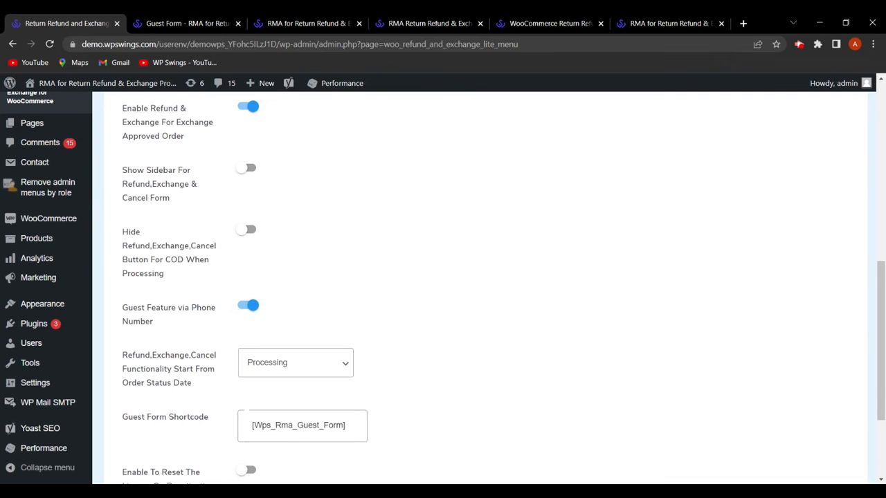
{"action": "scroll", "coordinate": [339, 267], "scroll_direction": "down", "scroll_amount": 2}
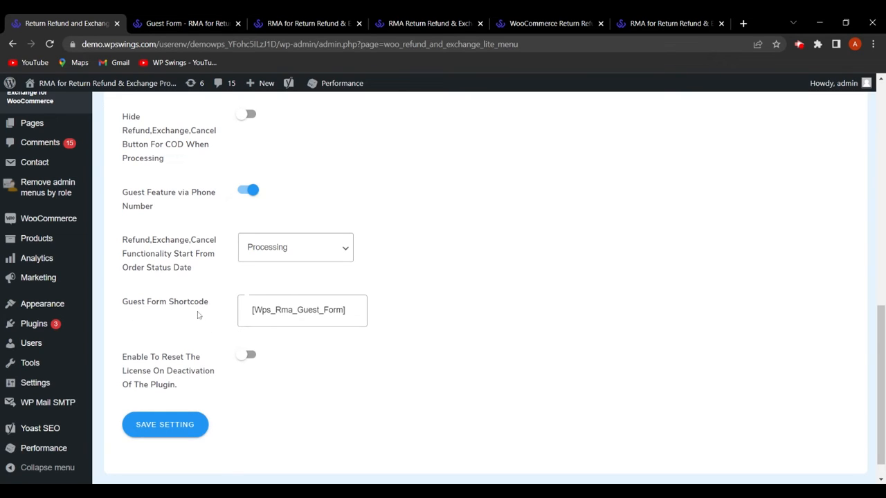
{"action": "scroll", "coordinate": [221, 310], "scroll_direction": "up", "scroll_amount": 2}
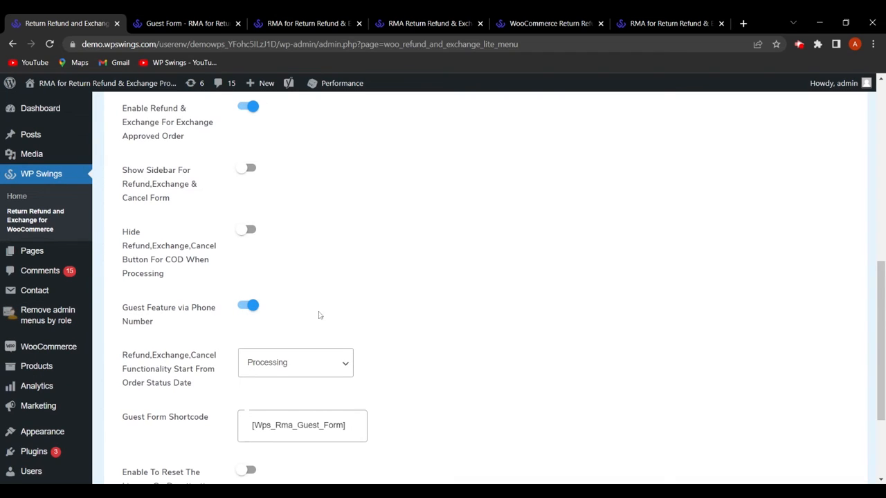
{"action": "scroll", "coordinate": [374, 315], "scroll_direction": "down", "scroll_amount": 3}
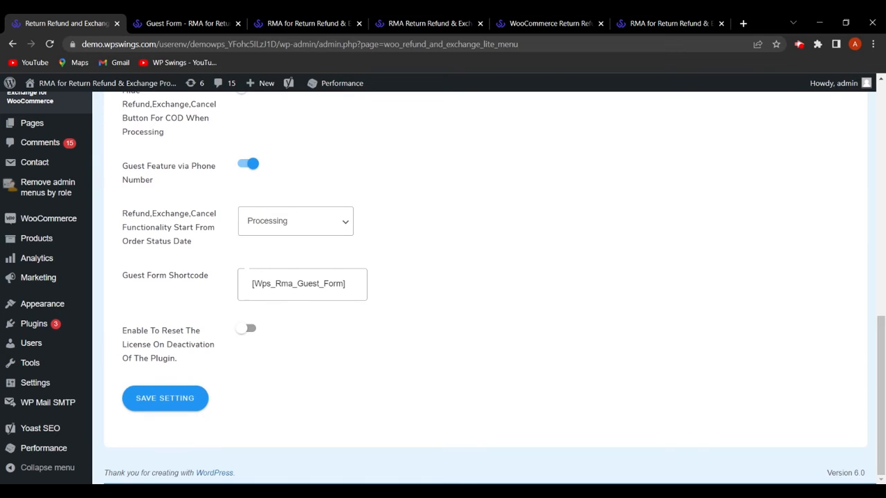
Step: Try Exchange Requested as the order status from which refund, exchange and cancel functionality starts, then restore Processing
{"action": "left_click", "coordinate": [299, 262]}
{"action": "left_click", "coordinate": [317, 284]}
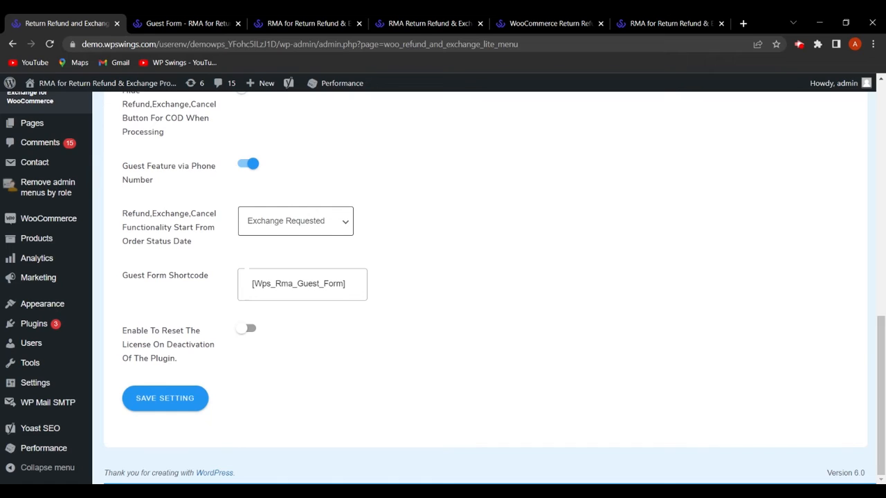
{"action": "left_click", "coordinate": [294, 252]}
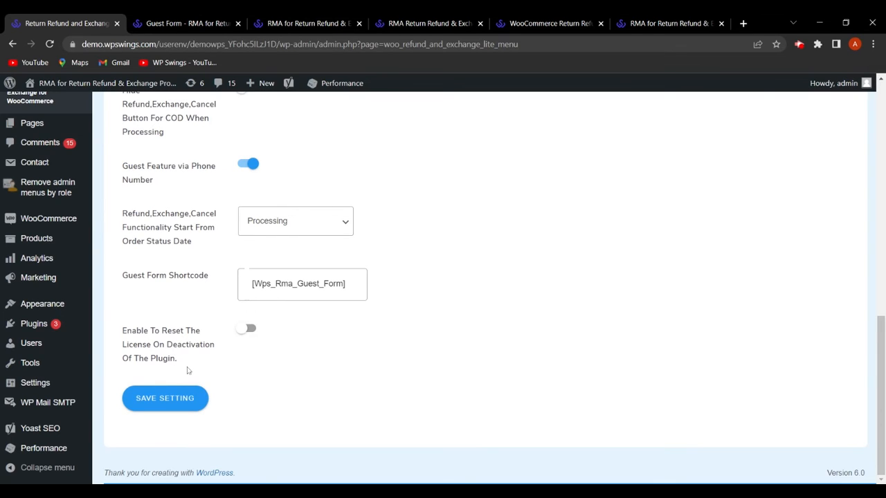
Step: Enable resetting the license on deactivation of the plugin and save the general settings
{"action": "left_click", "coordinate": [250, 331]}
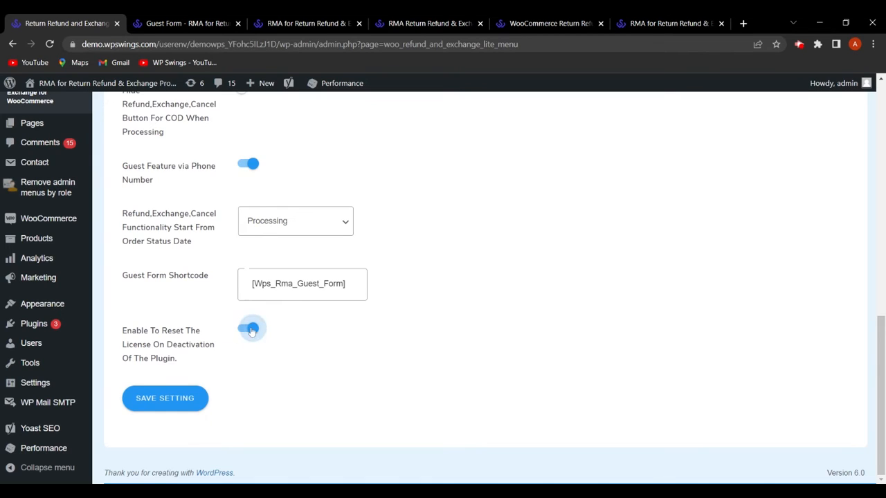
{"action": "left_click", "coordinate": [166, 399]}
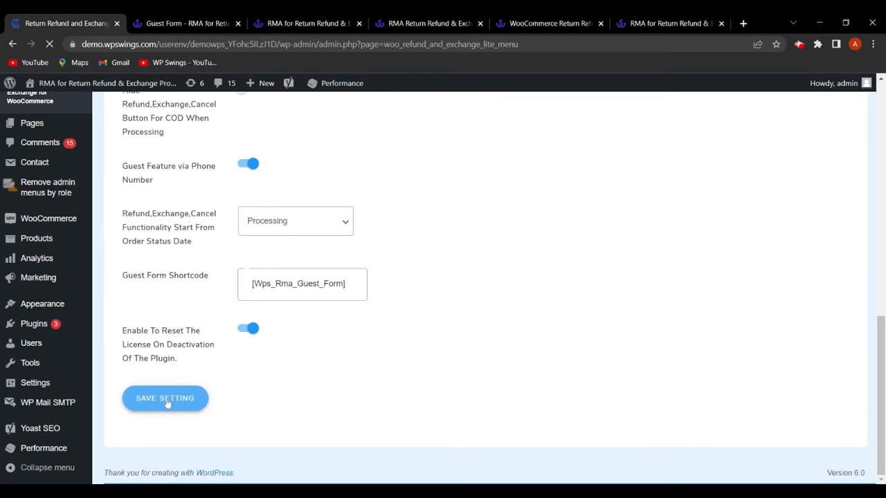
{"action": "scroll", "coordinate": [283, 389], "scroll_direction": "down", "scroll_amount": 3}
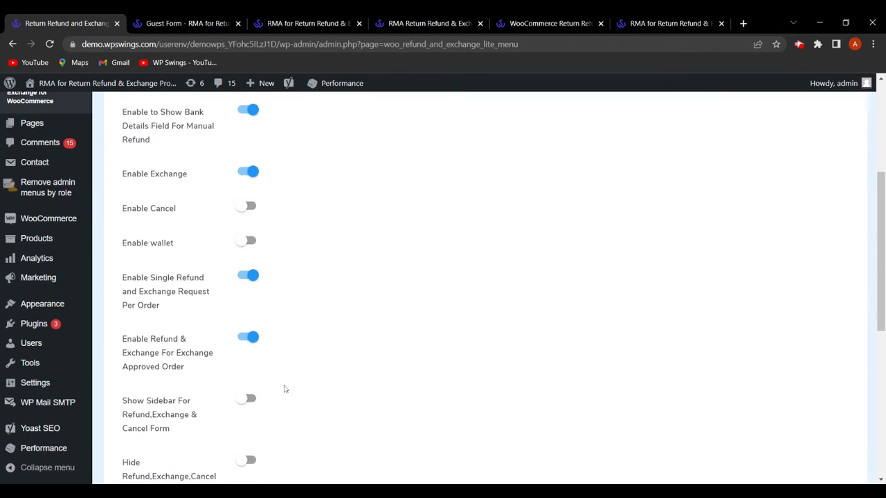
{"action": "scroll", "coordinate": [283, 389], "scroll_direction": "down", "scroll_amount": 5}
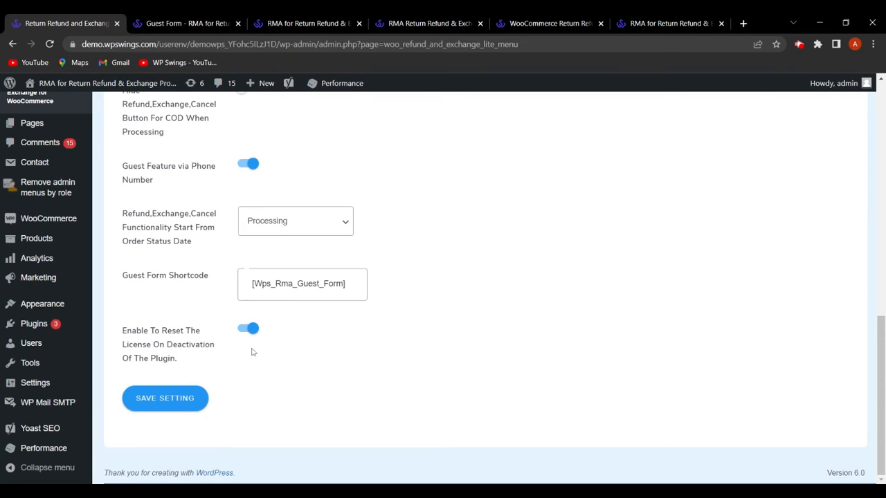
Step: Open the plugin's refund settings and enable the Manage Stock button and attachments
{"action": "scroll", "coordinate": [365, 357], "scroll_direction": "up", "scroll_amount": 12}
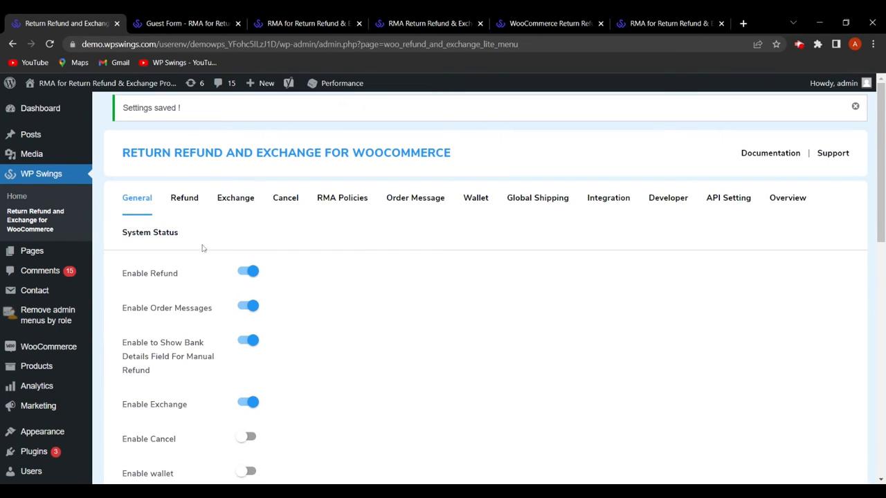
{"action": "scroll", "coordinate": [399, 330], "scroll_direction": "down", "scroll_amount": 10}
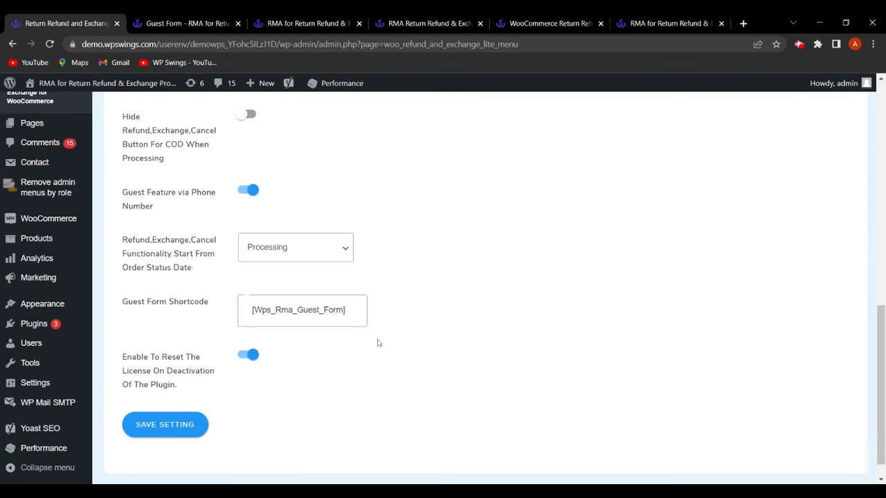
{"action": "scroll", "coordinate": [378, 343], "scroll_direction": "up", "scroll_amount": 10}
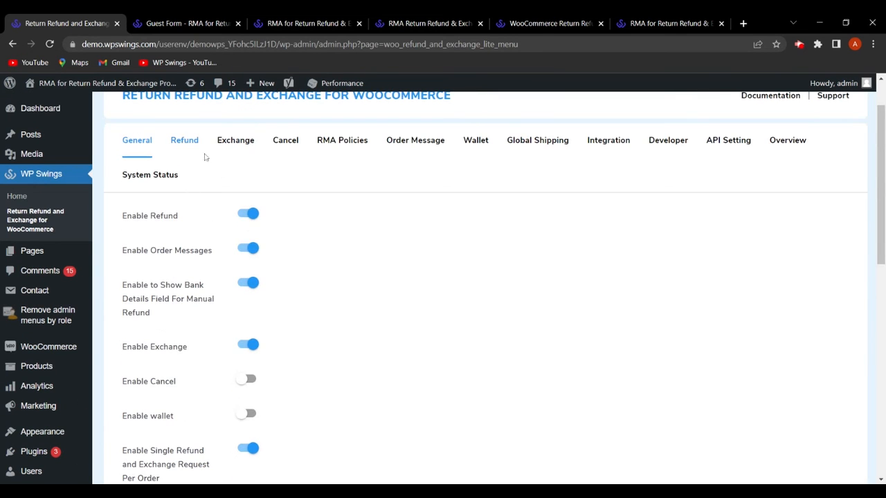
{"action": "left_click", "coordinate": [184, 141]}
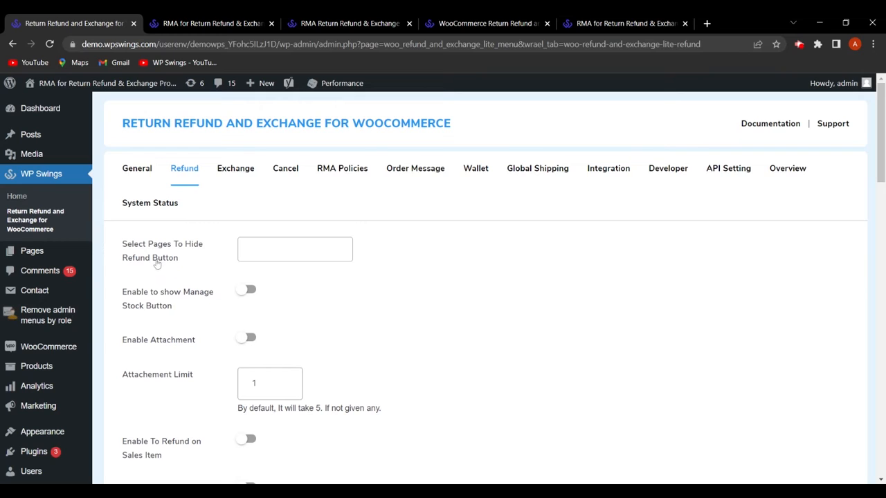
{"action": "left_click", "coordinate": [247, 290]}
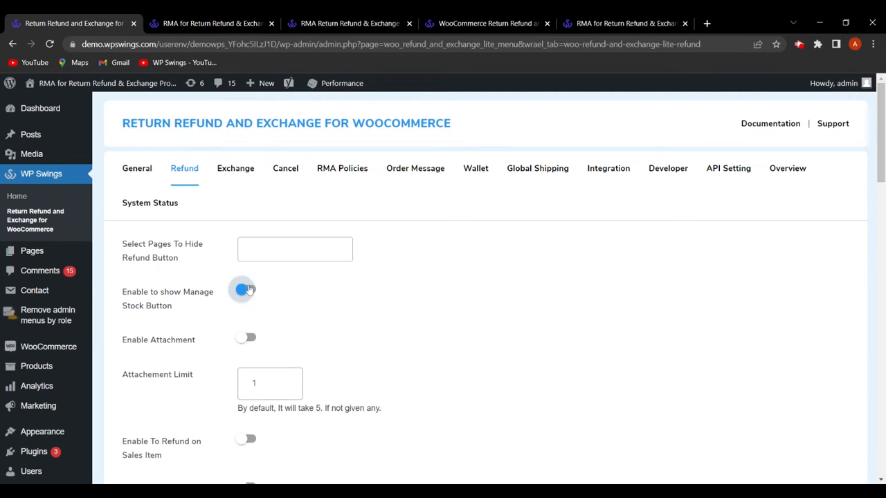
{"action": "scroll", "coordinate": [320, 317], "scroll_direction": "down", "scroll_amount": 2}
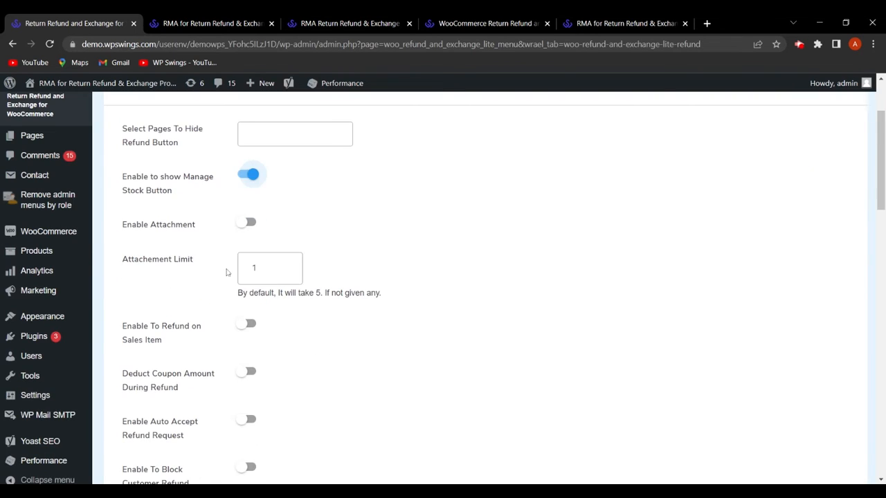
{"action": "left_click", "coordinate": [251, 224]}
Step: Enable the refund reason description and the refund rules in the refund appearance settings
{"action": "scroll", "coordinate": [381, 300], "scroll_direction": "down", "scroll_amount": 4}
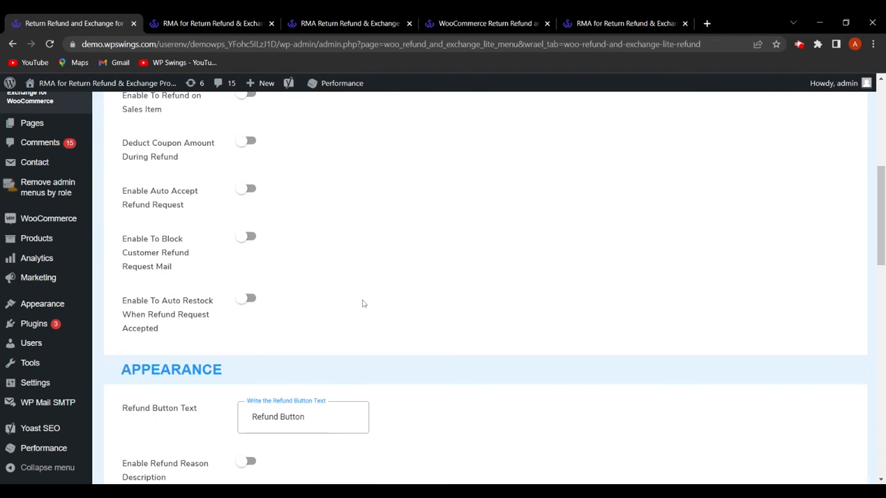
{"action": "scroll", "coordinate": [335, 294], "scroll_direction": "down", "scroll_amount": 1}
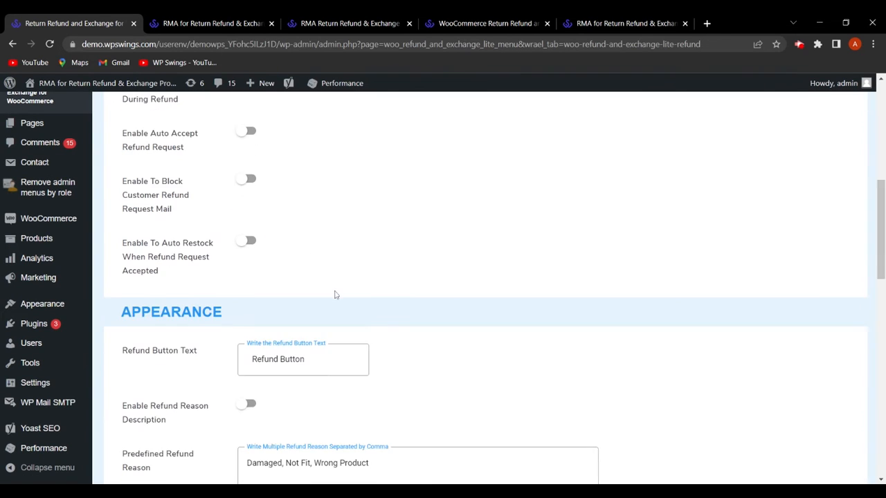
{"action": "scroll", "coordinate": [335, 295], "scroll_direction": "down", "scroll_amount": 2}
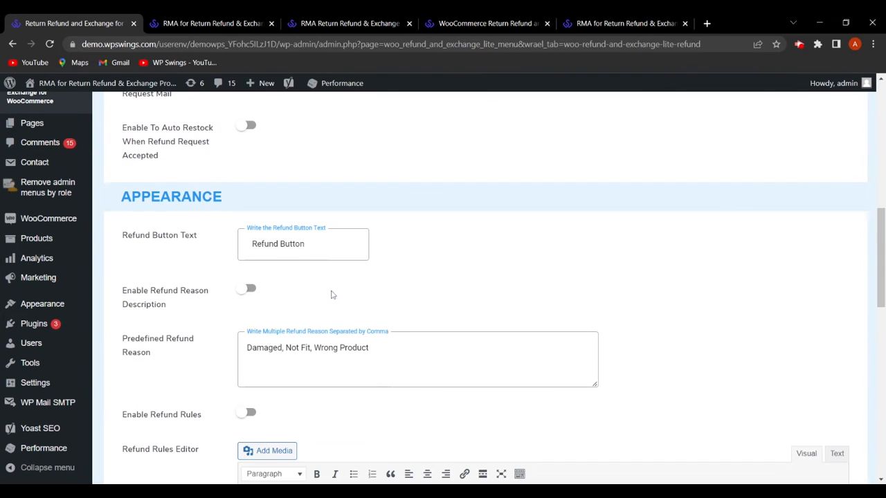
{"action": "left_click", "coordinate": [247, 291]}
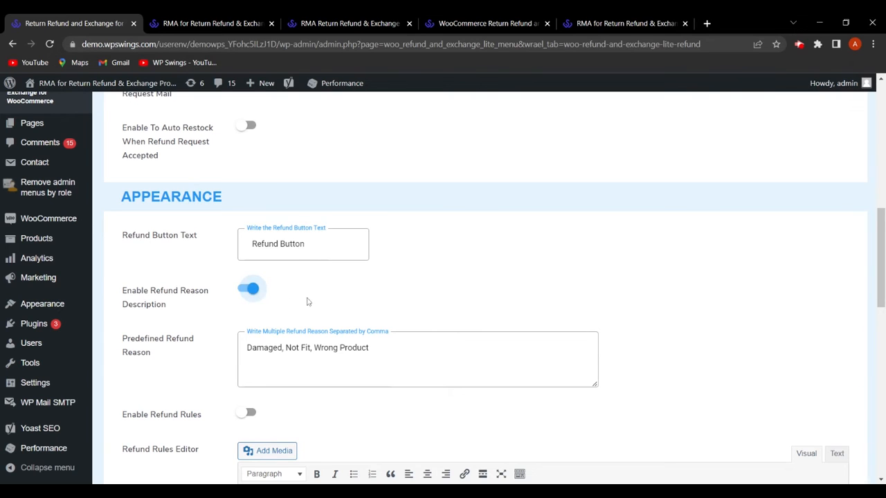
{"action": "scroll", "coordinate": [308, 302], "scroll_direction": "down", "scroll_amount": 3}
{"action": "left_click", "coordinate": [248, 239]}
{"action": "scroll", "coordinate": [276, 253], "scroll_direction": "down", "scroll_amount": 1}
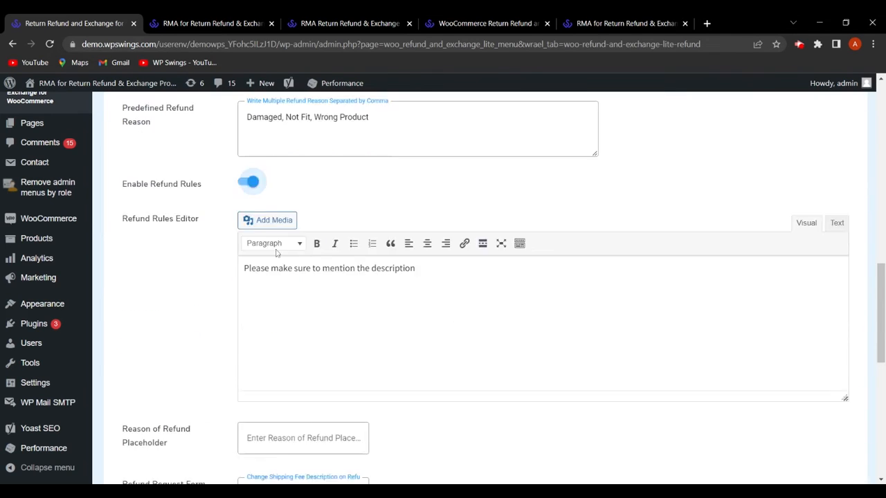
{"action": "scroll", "coordinate": [276, 253], "scroll_direction": "down", "scroll_amount": 2}
Step: Enable refunds on sale items and coupon amount deduction during refund, and save the refund settings
{"action": "scroll", "coordinate": [301, 272], "scroll_direction": "up", "scroll_amount": 6}
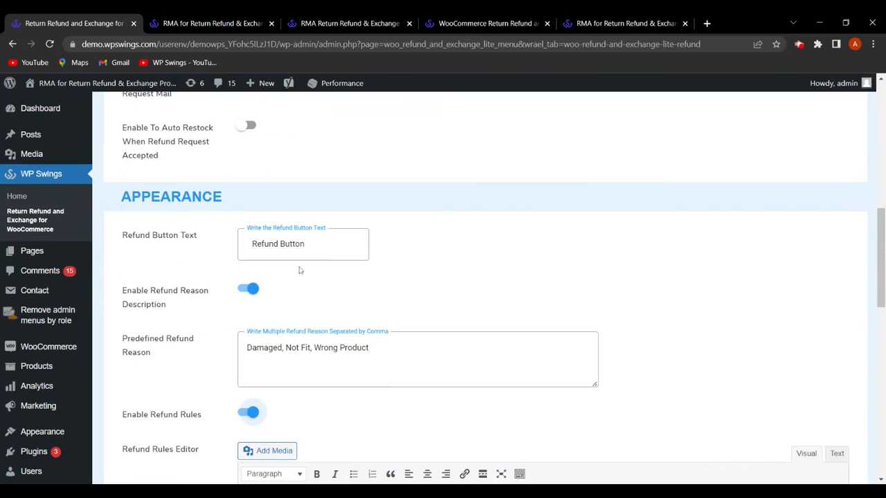
{"action": "scroll", "coordinate": [397, 308], "scroll_direction": "up", "scroll_amount": 9}
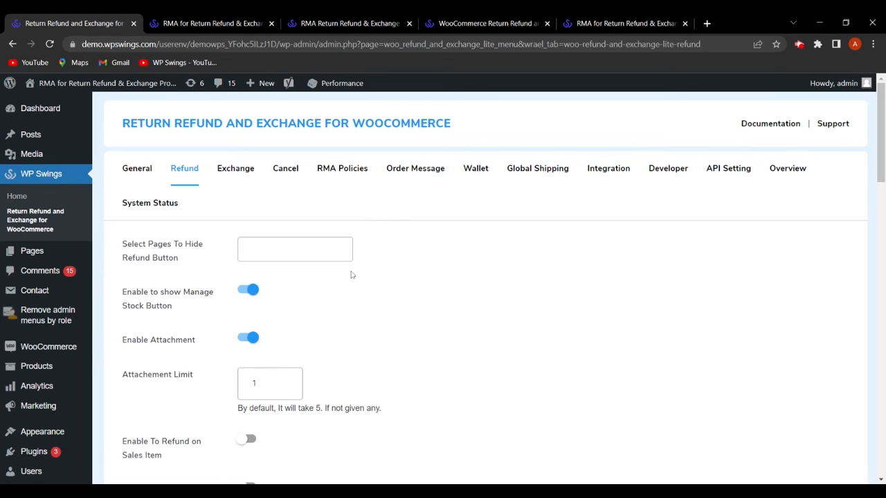
{"action": "scroll", "coordinate": [366, 270], "scroll_direction": "down", "scroll_amount": 3}
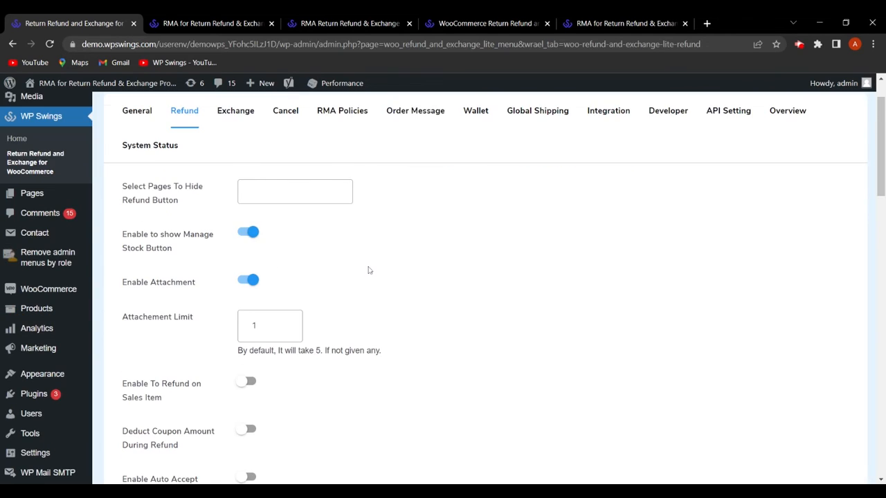
{"action": "scroll", "coordinate": [368, 270], "scroll_direction": "down", "scroll_amount": 2}
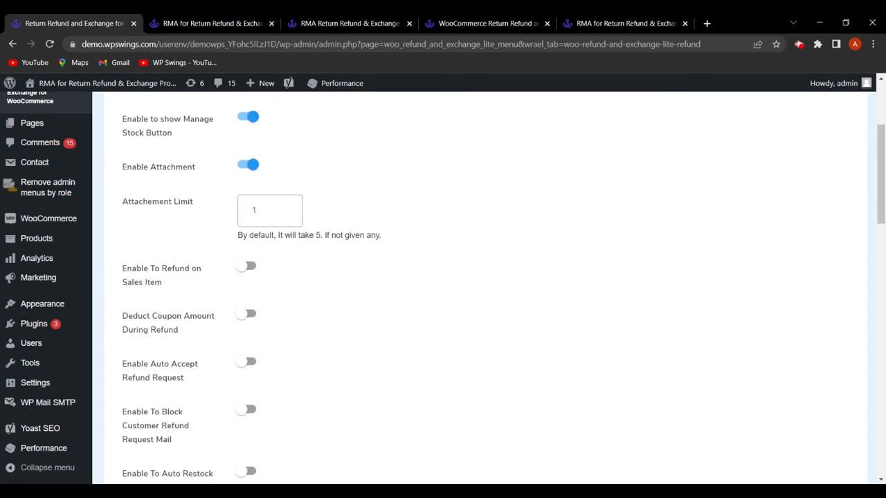
{"action": "left_click", "coordinate": [255, 270]}
{"action": "left_click", "coordinate": [246, 316]}
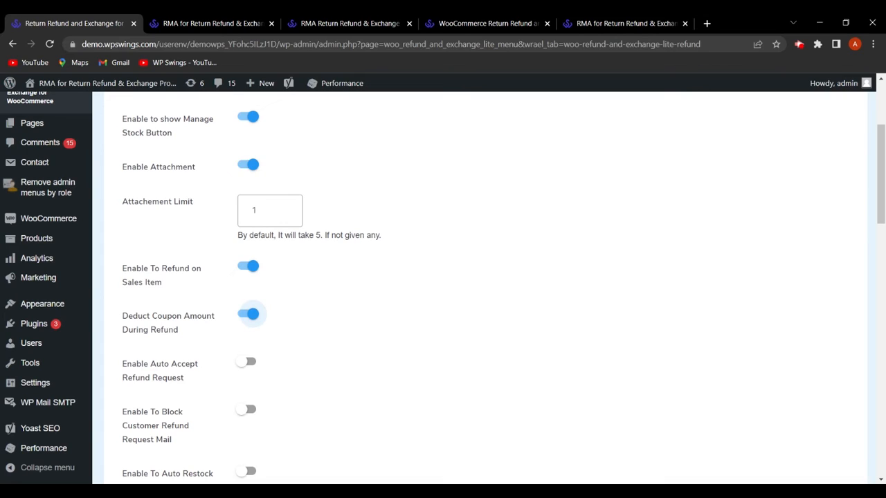
{"action": "scroll", "coordinate": [485, 291], "scroll_direction": "down", "scroll_amount": 15}
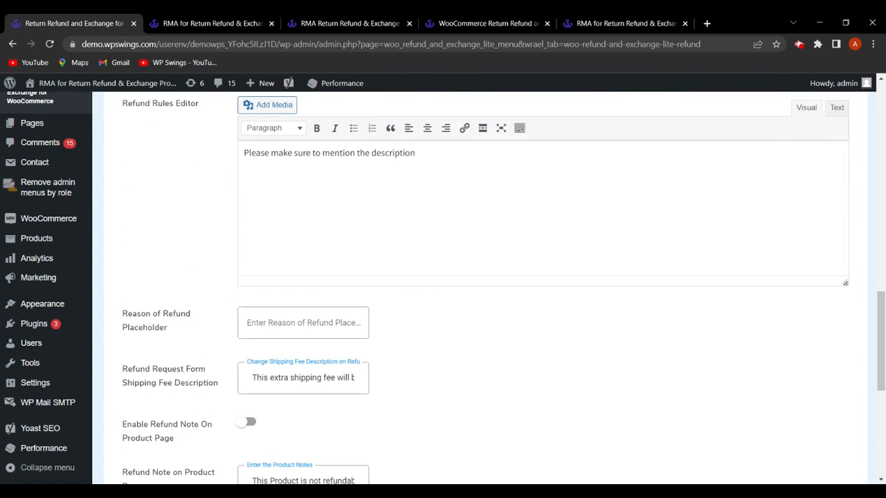
{"action": "scroll", "coordinate": [195, 365], "scroll_direction": "down", "scroll_amount": 4}
{"action": "left_click", "coordinate": [194, 363]}
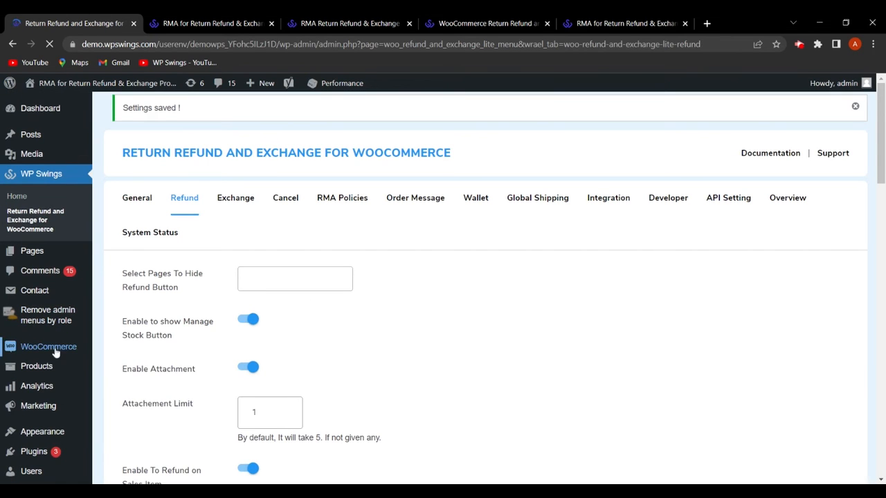
Step: Open the WooCommerce orders in a new browser tab and examine the coupon discount on the newest refund-approved order
{"action": "mouse_move", "coordinate": [75, 353]}
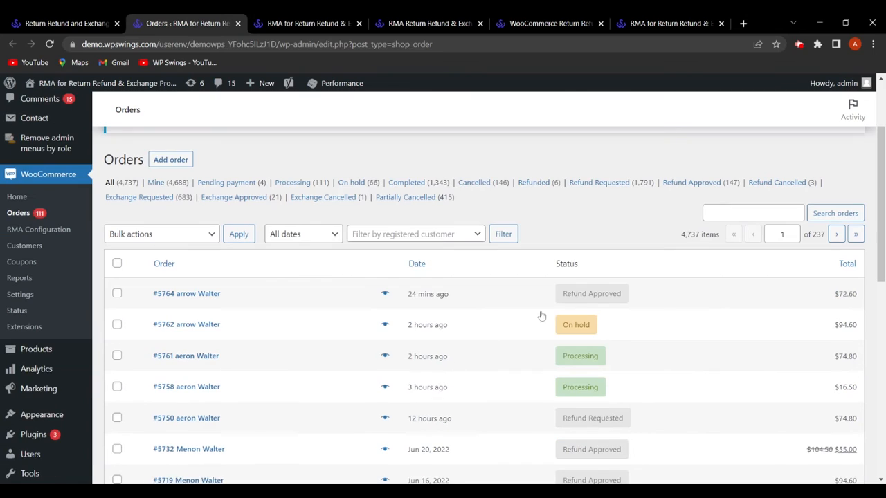
{"action": "left_click", "coordinate": [207, 299]}
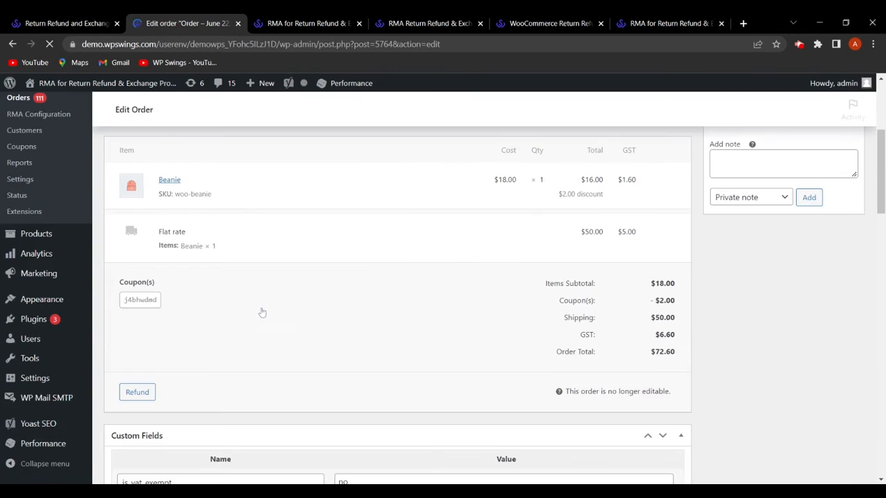
{"action": "scroll", "coordinate": [274, 307], "scroll_direction": "down", "scroll_amount": 1}
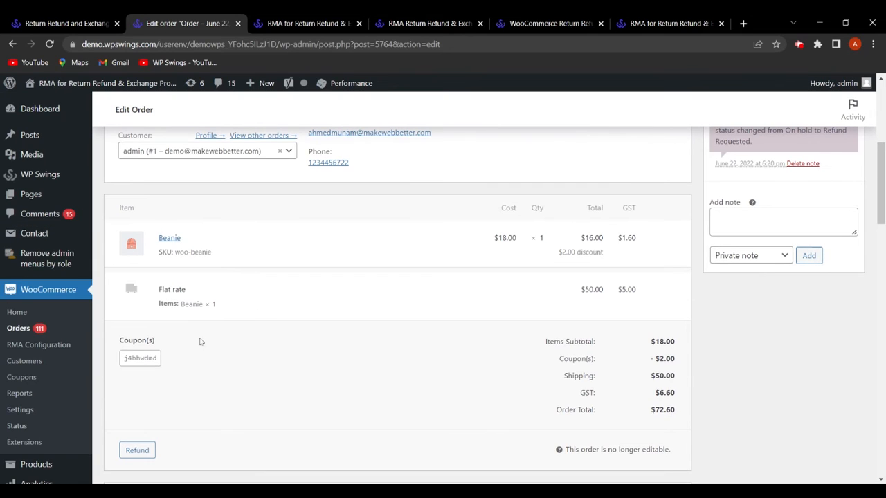
{"action": "scroll", "coordinate": [196, 389], "scroll_direction": "down", "scroll_amount": 1}
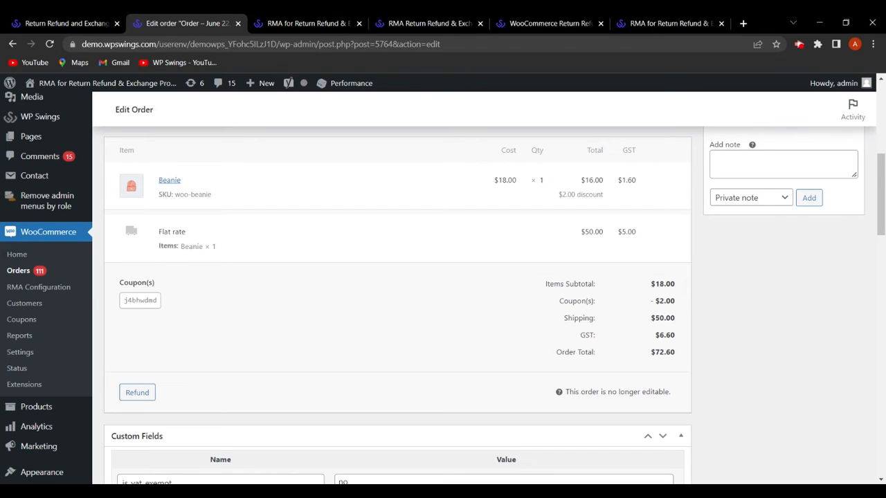
{"action": "scroll", "coordinate": [294, 356], "scroll_direction": "up", "scroll_amount": 1}
{"action": "scroll", "coordinate": [293, 357], "scroll_direction": "up", "scroll_amount": 1}
Step: Return to the refund settings and enable auto-accepting refund requests, blocking customer refund request mail, and auto restock on acceptance
{"action": "left_click", "coordinate": [86, 25]}
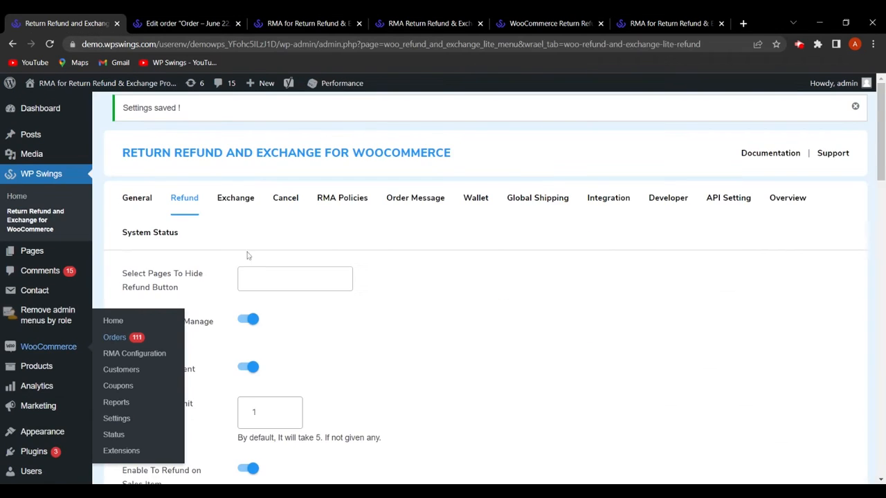
{"action": "scroll", "coordinate": [291, 283], "scroll_direction": "down", "scroll_amount": 2}
{"action": "scroll", "coordinate": [449, 345], "scroll_direction": "down", "scroll_amount": 3}
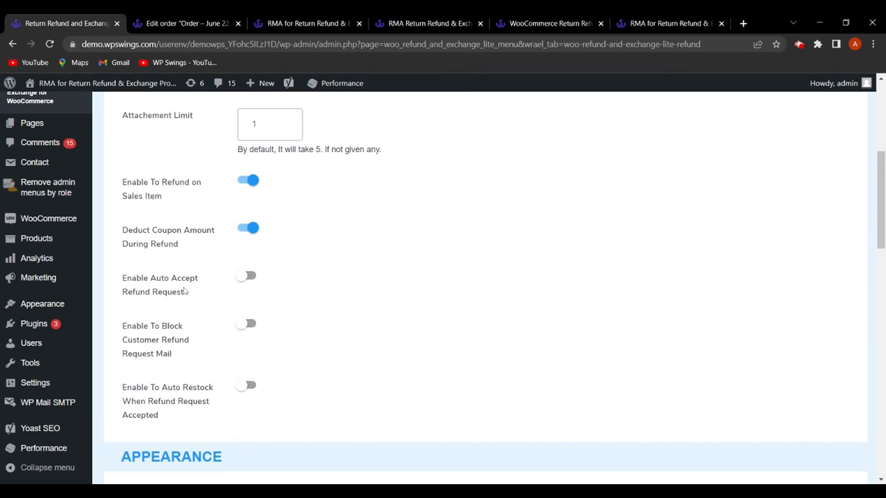
{"action": "left_click", "coordinate": [249, 277]}
{"action": "scroll", "coordinate": [318, 307], "scroll_direction": "down", "scroll_amount": 2}
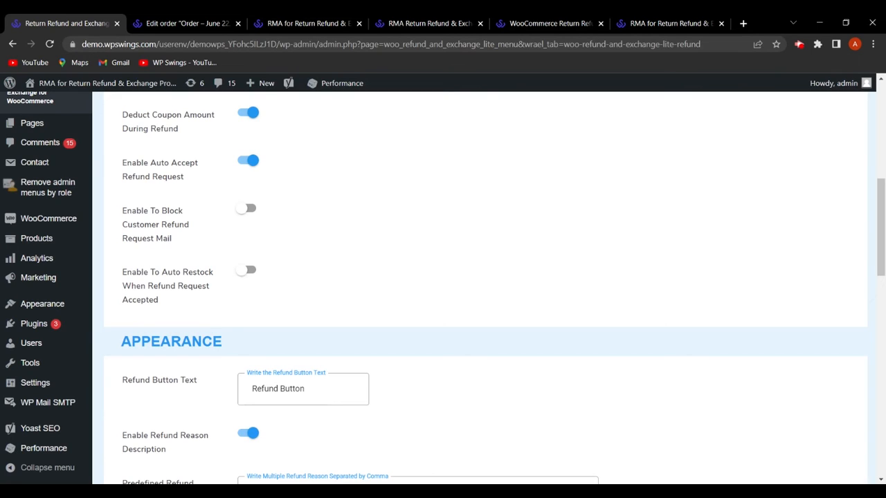
{"action": "left_click", "coordinate": [249, 210]}
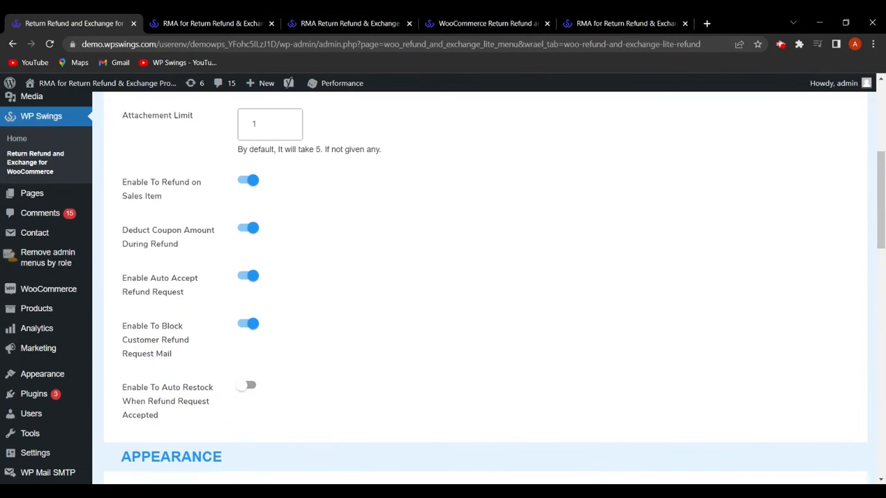
{"action": "scroll", "coordinate": [238, 394], "scroll_direction": "down", "scroll_amount": 1}
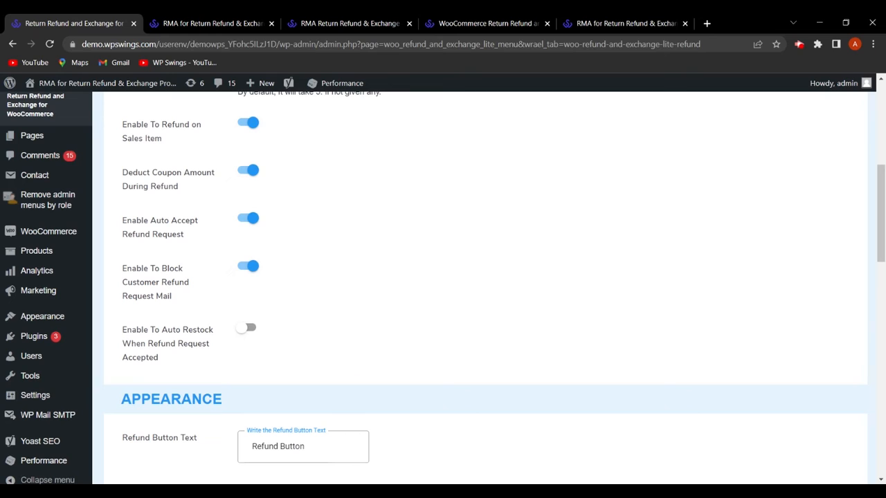
{"action": "left_click", "coordinate": [249, 328]}
Step: Set the Reason of Refund placeholder to "Enter The refund Description"
{"action": "scroll", "coordinate": [251, 359], "scroll_direction": "down", "scroll_amount": 1}
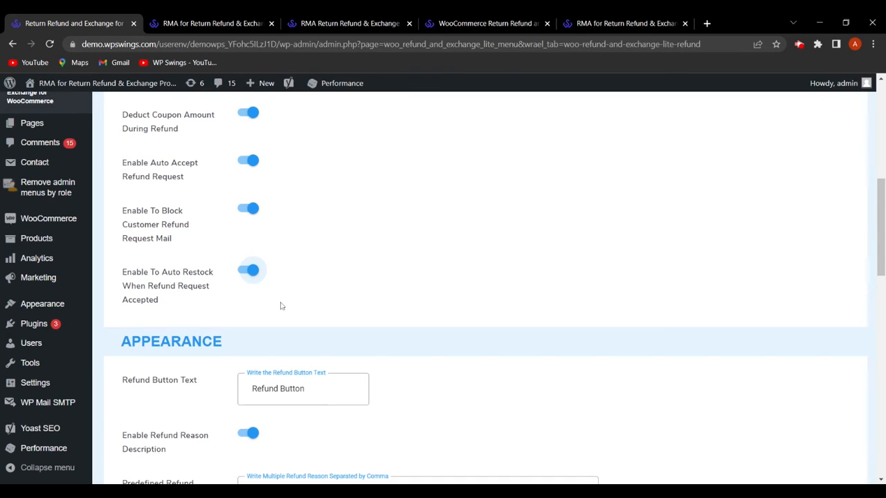
{"action": "scroll", "coordinate": [299, 301], "scroll_direction": "down", "scroll_amount": 2}
{"action": "scroll", "coordinate": [262, 308], "scroll_direction": "down", "scroll_amount": 3}
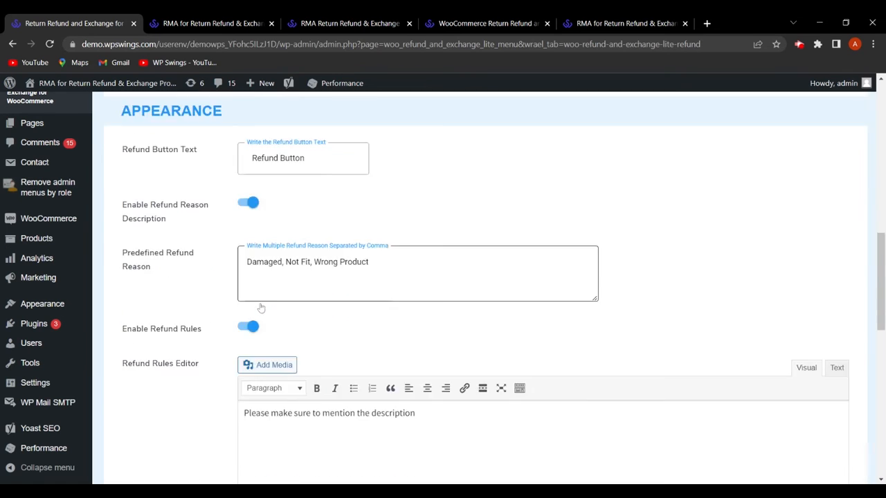
{"action": "scroll", "coordinate": [205, 302], "scroll_direction": "down", "scroll_amount": 3}
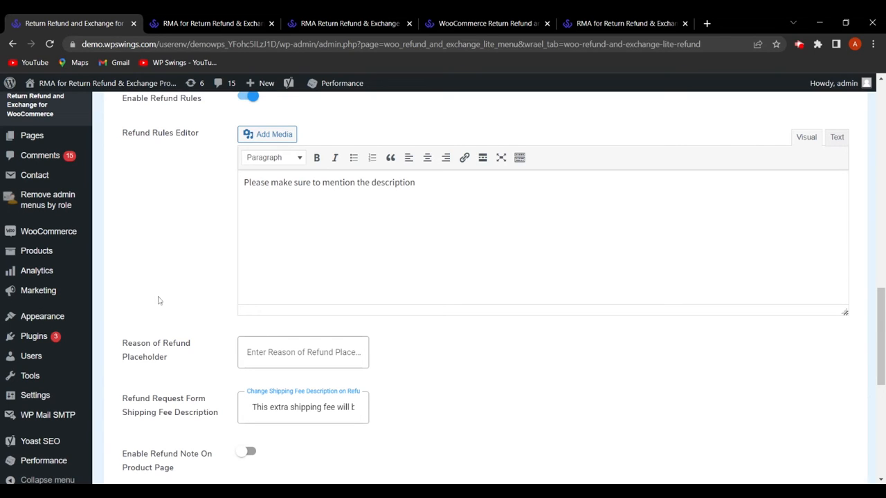
{"action": "left_click", "coordinate": [290, 352]}
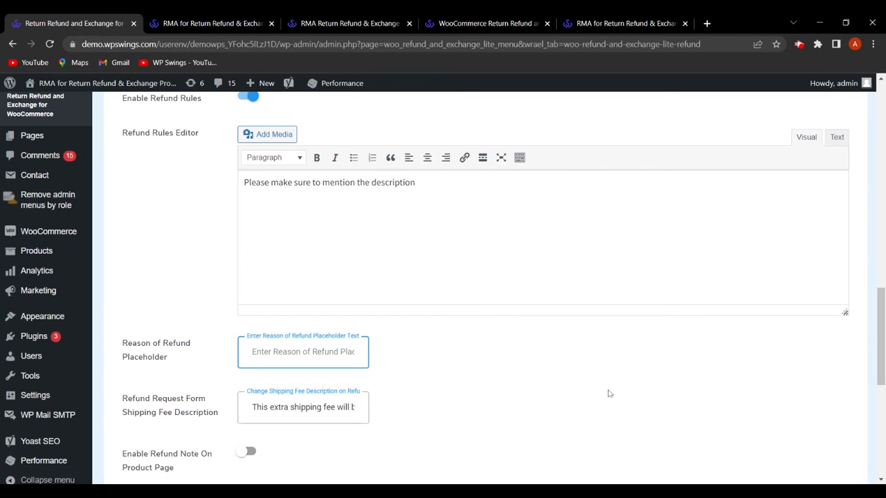
{"action": "type", "text": "Enter The refund Description"}
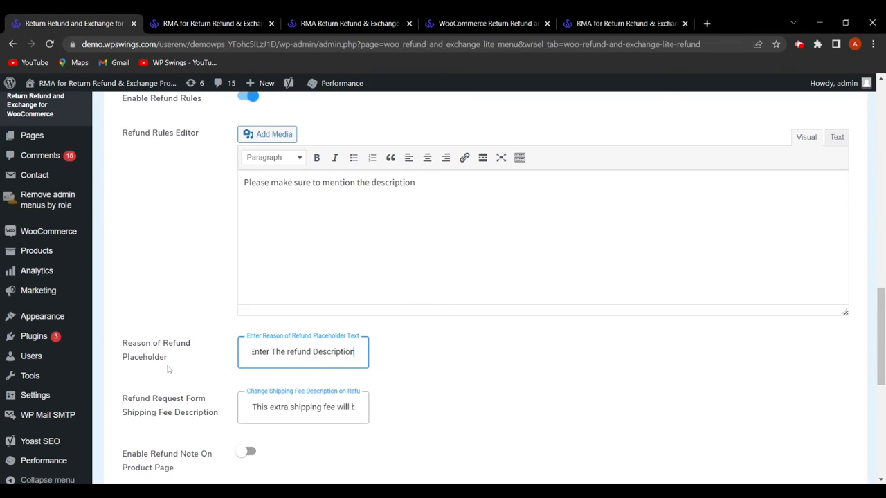
Step: Review the full shipping fee description text for the refund request form, and save the refund settings
{"action": "scroll", "coordinate": [222, 364], "scroll_direction": "down", "scroll_amount": 1}
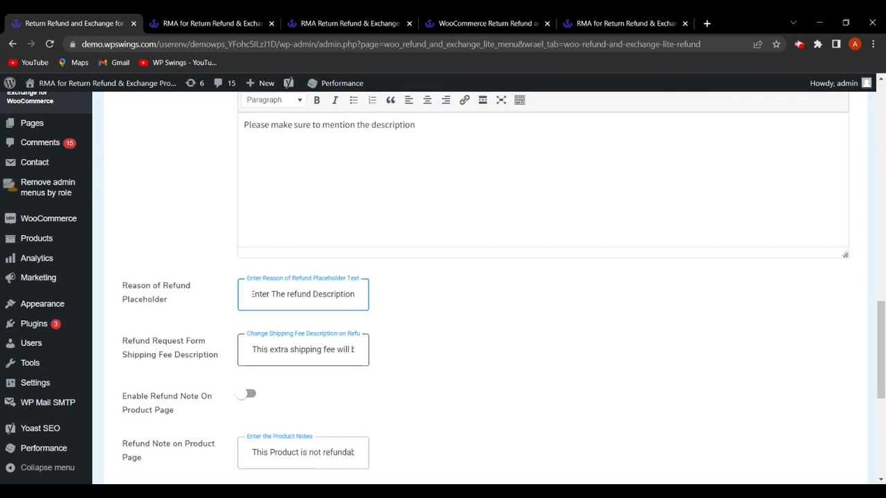
{"action": "left_click_drag", "start_coordinate": [252, 349], "coordinate": [355, 349]}
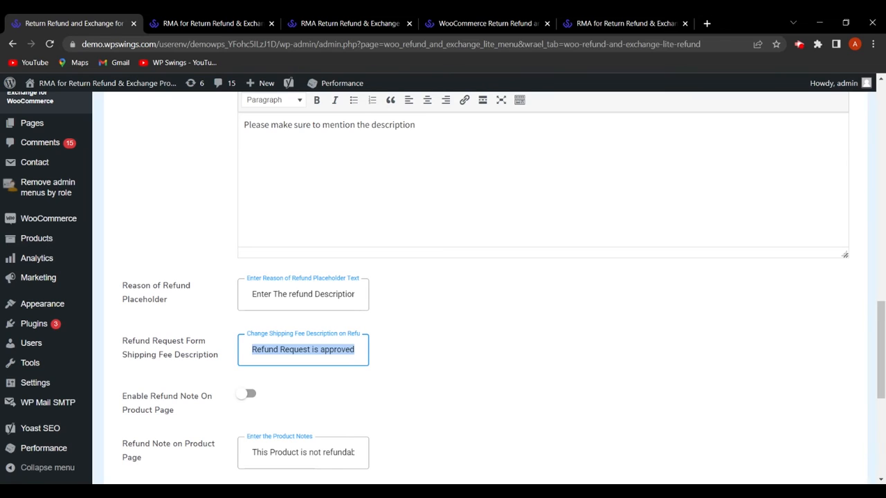
{"action": "left_click", "coordinate": [435, 337]}
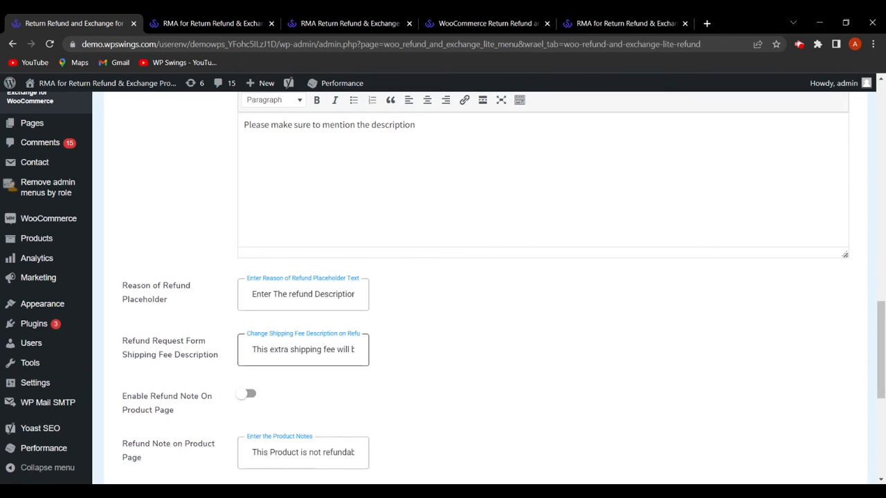
{"action": "scroll", "coordinate": [436, 358], "scroll_direction": "down", "scroll_amount": 3}
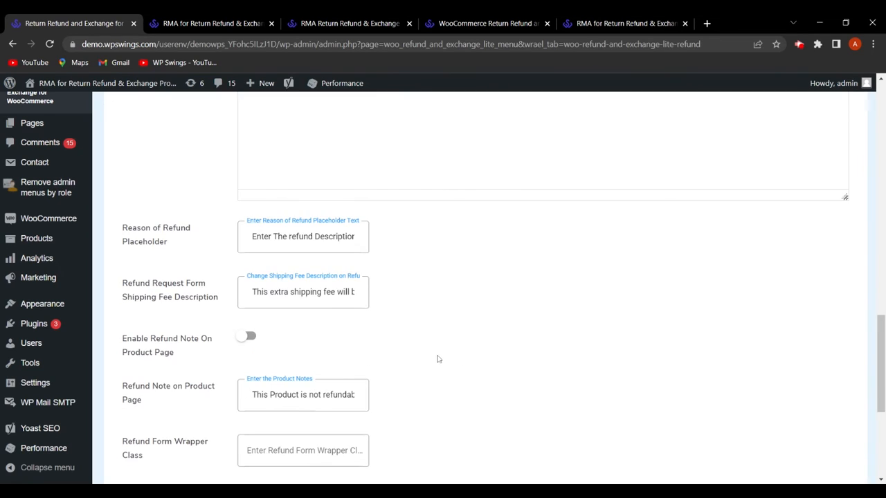
{"action": "left_click", "coordinate": [194, 448]}
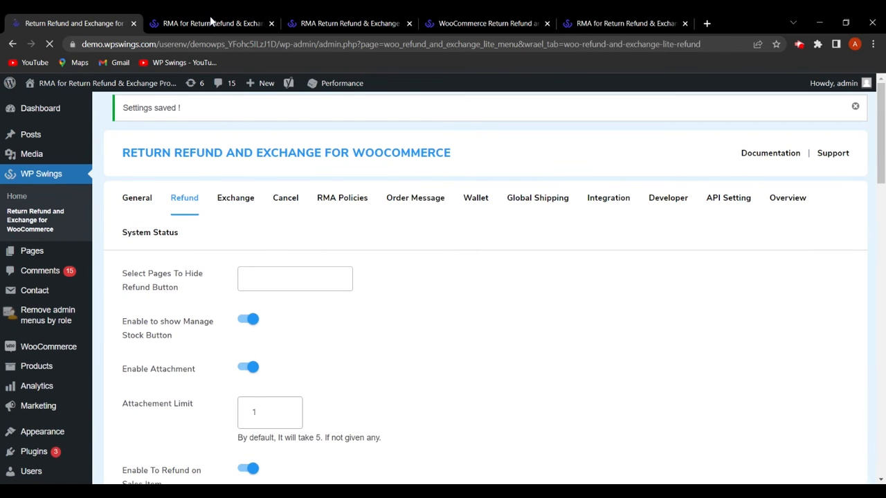
Step: Open the refund request form for the on-hold order from the storefront account's orders and examine its rules and shipping fee text
{"action": "left_click", "coordinate": [578, 19]}
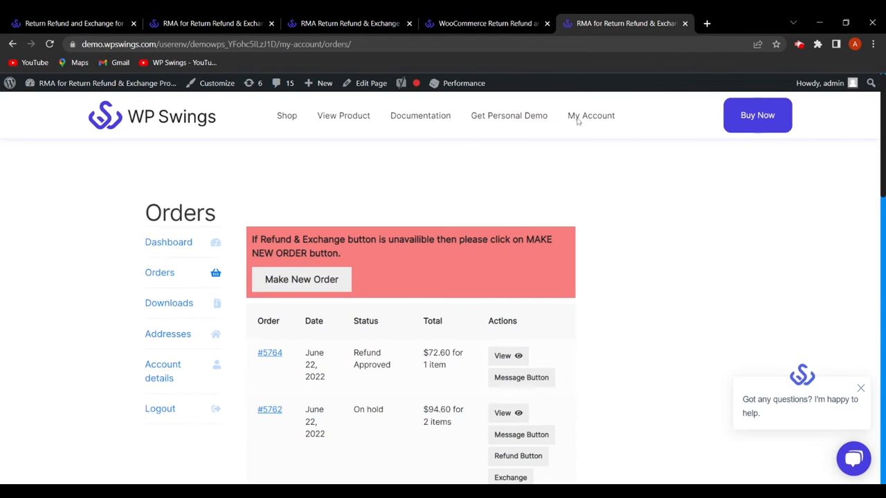
{"action": "scroll", "coordinate": [687, 389], "scroll_direction": "down", "scroll_amount": 2}
{"action": "scroll", "coordinate": [621, 359], "scroll_direction": "down", "scroll_amount": 1}
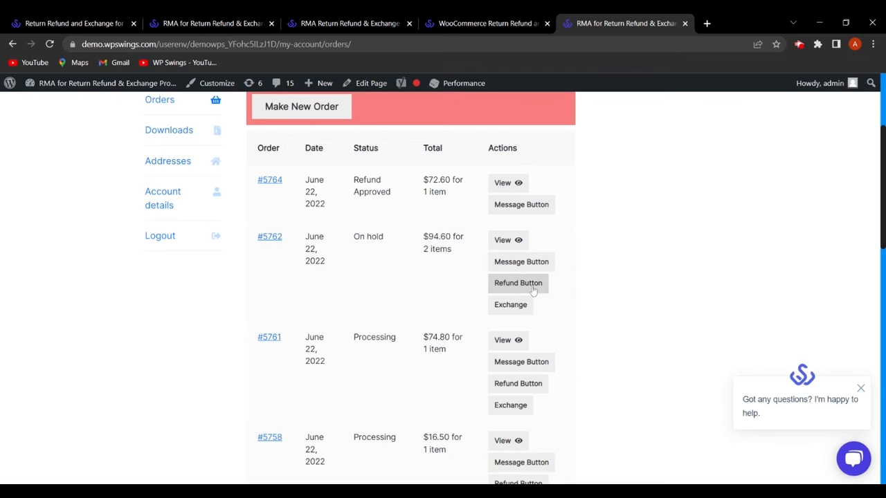
{"action": "left_click", "coordinate": [533, 291]}
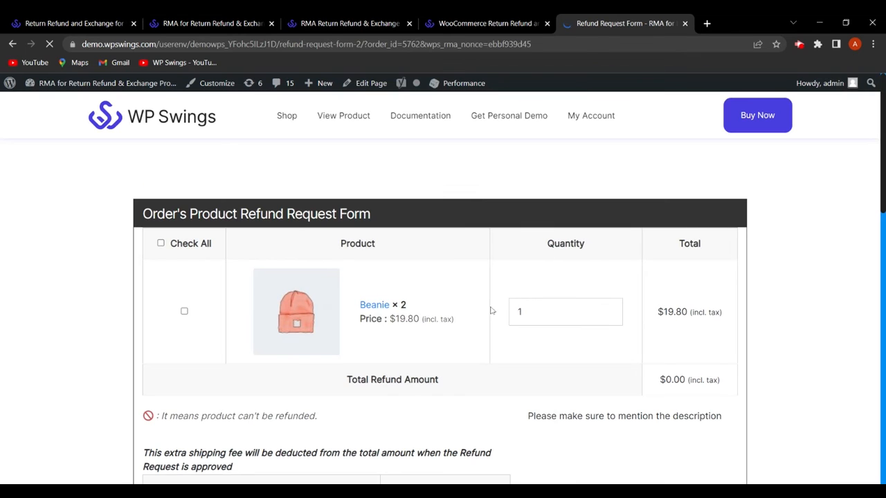
{"action": "scroll", "coordinate": [374, 330], "scroll_direction": "down", "scroll_amount": 3}
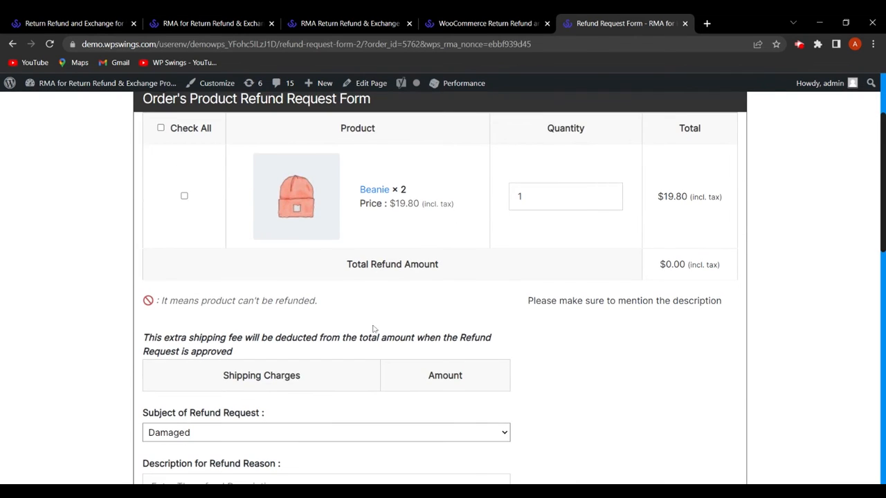
Step: Compare the storefront refund form's shipping fee text and reason placeholder with the corresponding fields in the refund settings
{"action": "scroll", "coordinate": [384, 318], "scroll_direction": "down", "scroll_amount": 1}
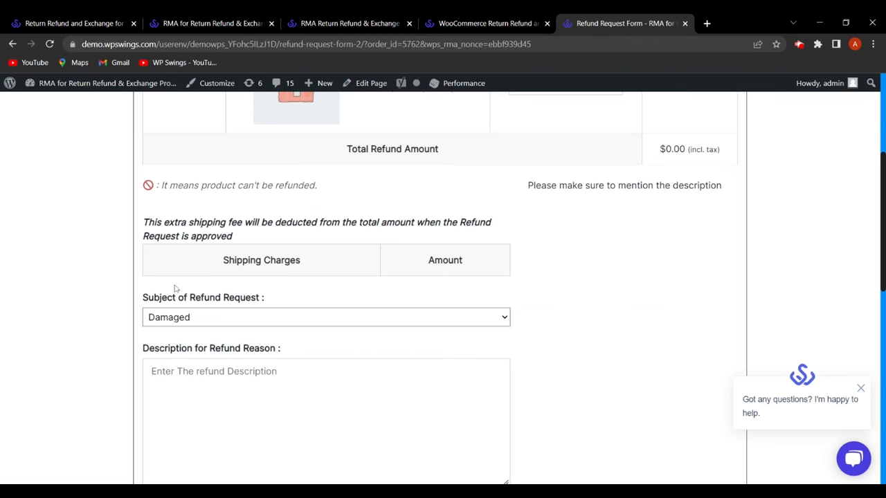
{"action": "left_click", "coordinate": [92, 19]}
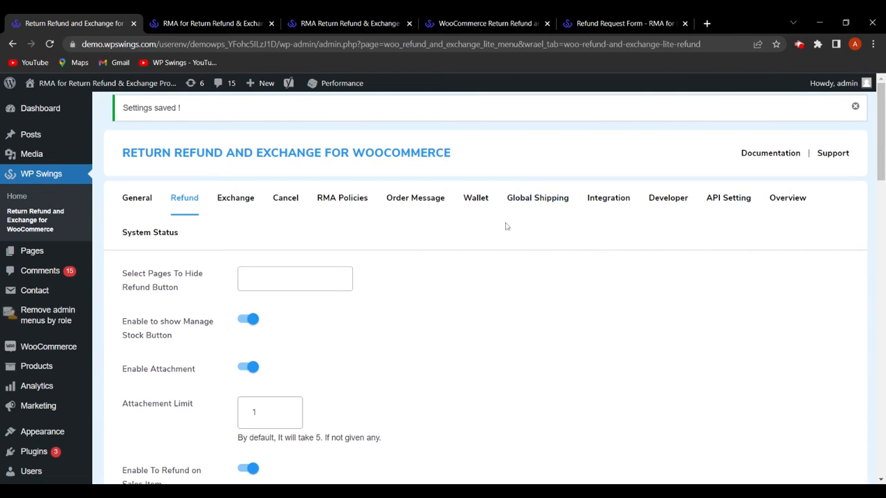
{"action": "left_click", "coordinate": [648, 21]}
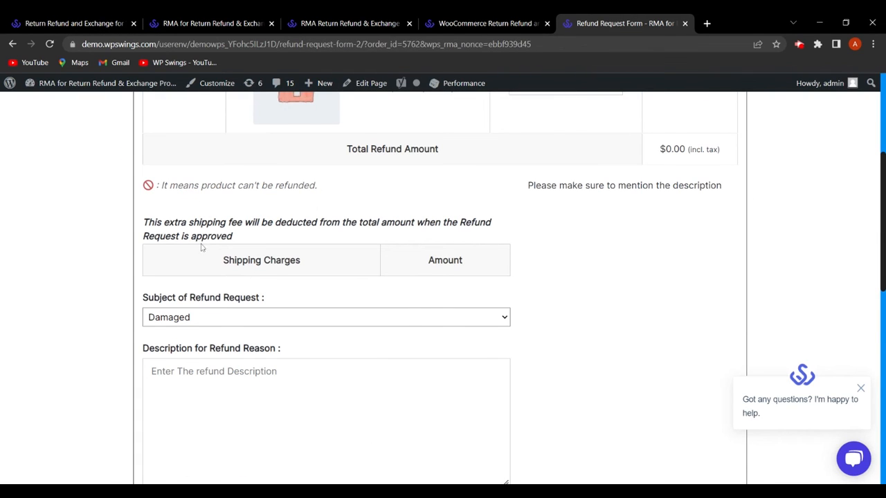
{"action": "scroll", "coordinate": [343, 348], "scroll_direction": "down", "scroll_amount": 1}
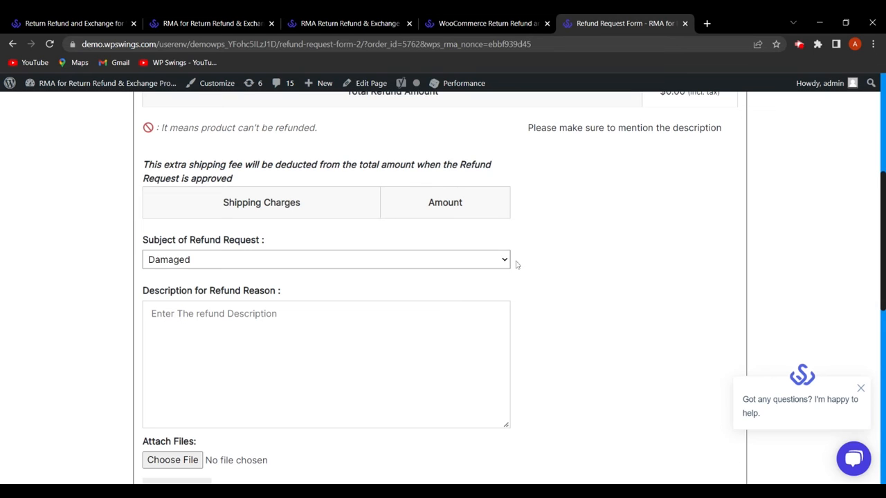
{"action": "left_click", "coordinate": [97, 21]}
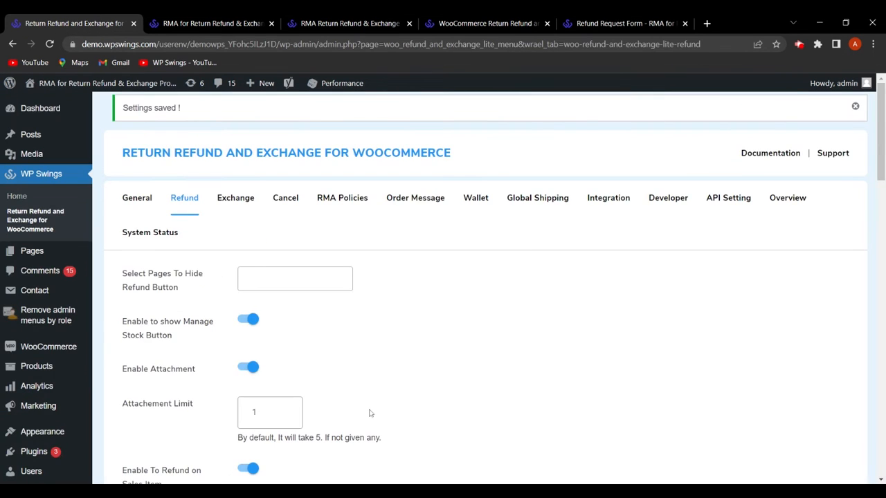
{"action": "scroll", "coordinate": [316, 371], "scroll_direction": "down", "scroll_amount": 7}
{"action": "scroll", "coordinate": [302, 373], "scroll_direction": "down", "scroll_amount": 7}
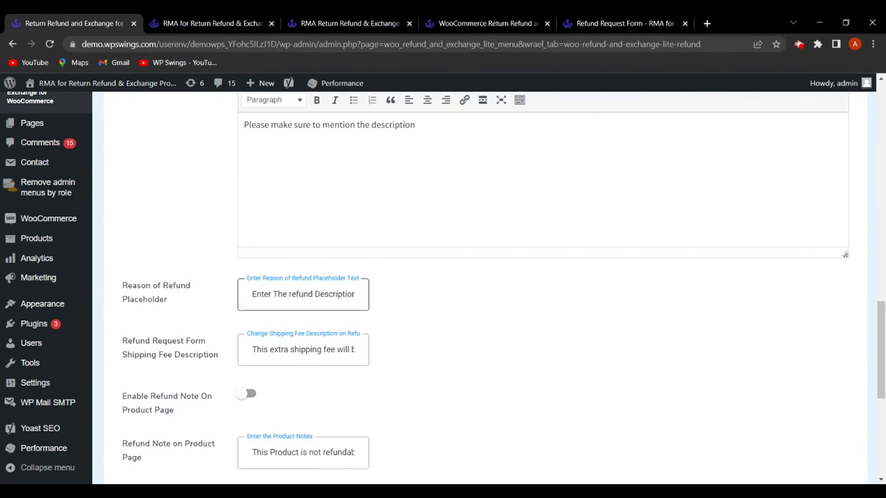
{"action": "left_click", "coordinate": [623, 20]}
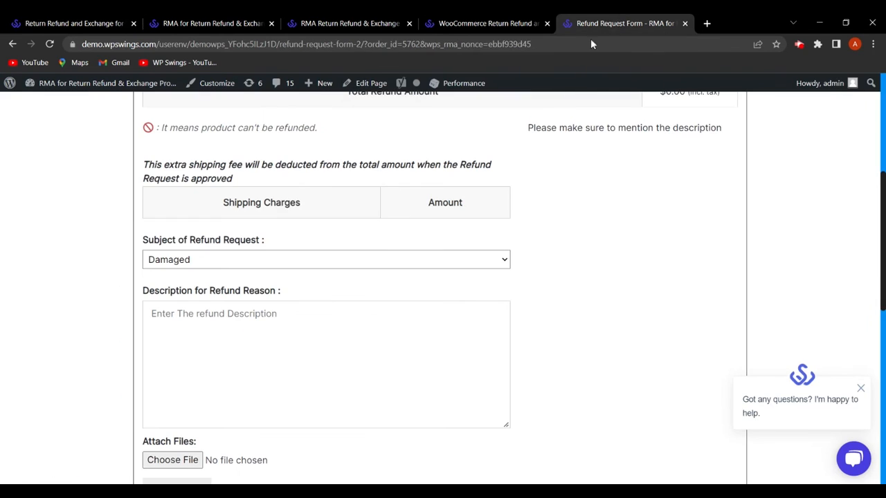
{"action": "scroll", "coordinate": [200, 124], "scroll_direction": "up", "scroll_amount": 1}
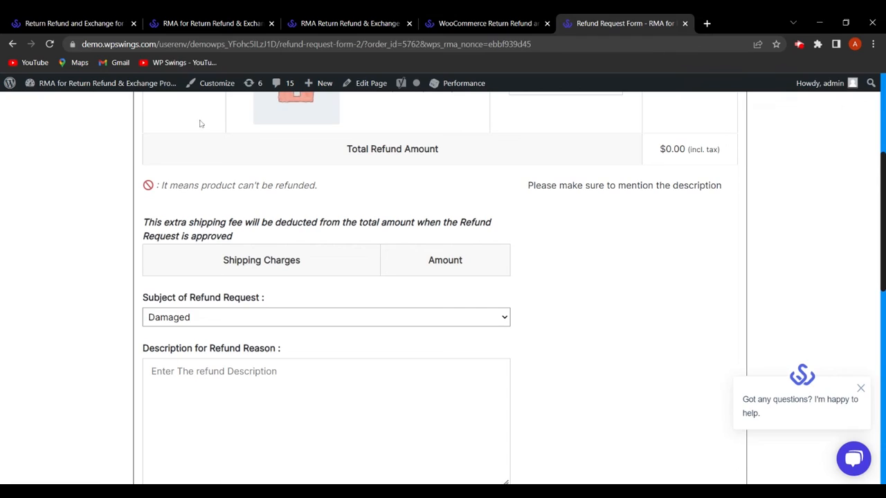
Step: Enable the refund note on the product page in the refund settings and save them
{"action": "left_click", "coordinate": [87, 20]}
{"action": "scroll", "coordinate": [385, 369], "scroll_direction": "down", "scroll_amount": 2}
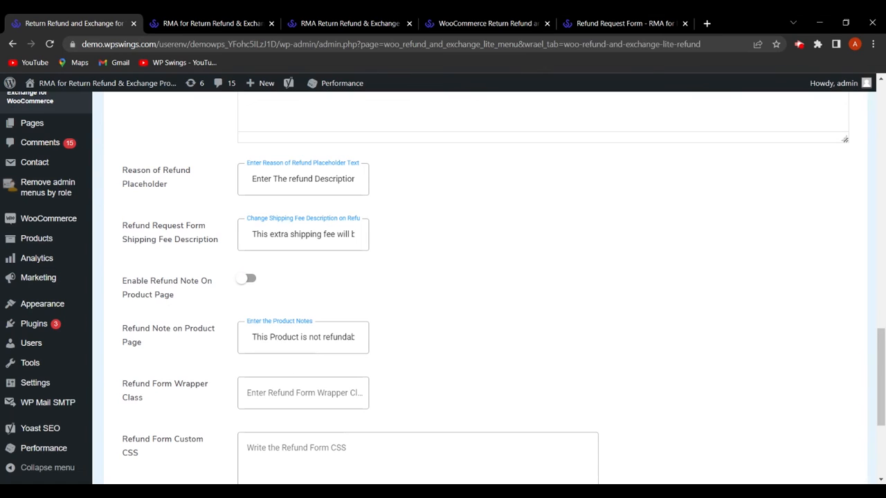
{"action": "scroll", "coordinate": [184, 305], "scroll_direction": "up", "scroll_amount": 2}
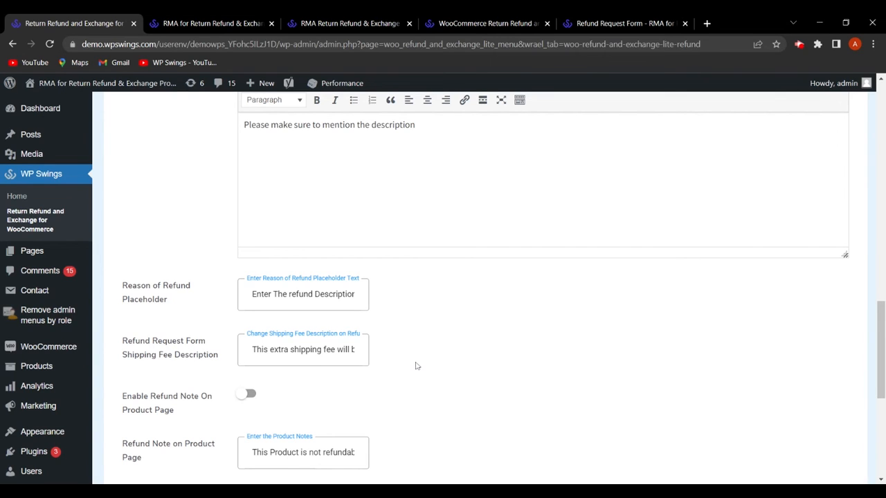
{"action": "scroll", "coordinate": [412, 347], "scroll_direction": "up", "scroll_amount": 1}
{"action": "scroll", "coordinate": [413, 349], "scroll_direction": "down", "scroll_amount": 1}
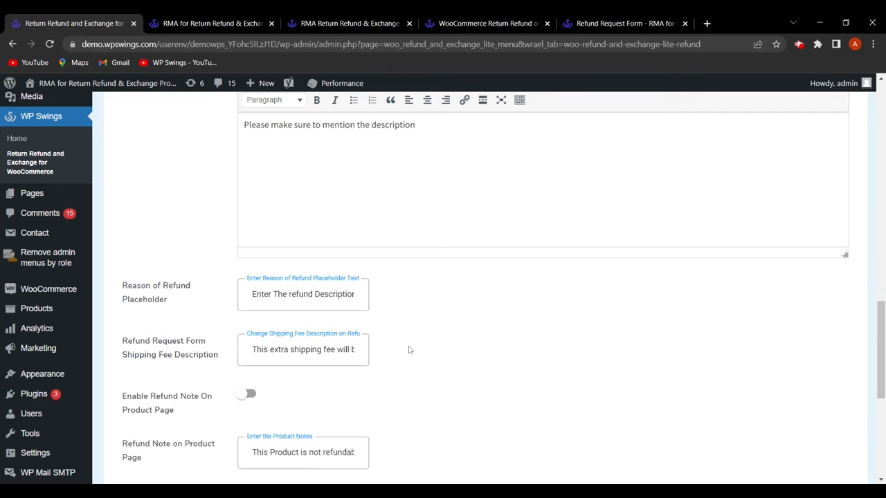
{"action": "scroll", "coordinate": [409, 349], "scroll_direction": "down", "scroll_amount": 2}
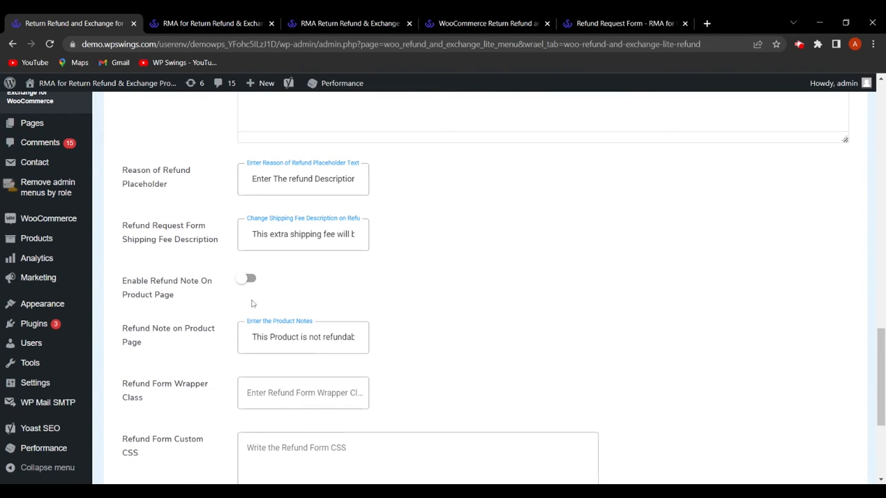
{"action": "scroll", "coordinate": [405, 366], "scroll_direction": "down", "scroll_amount": 1}
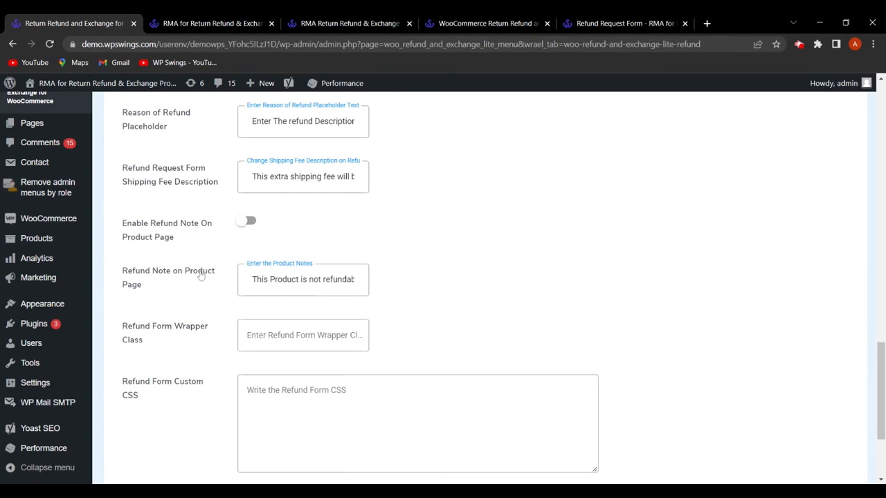
{"action": "left_click", "coordinate": [247, 223]}
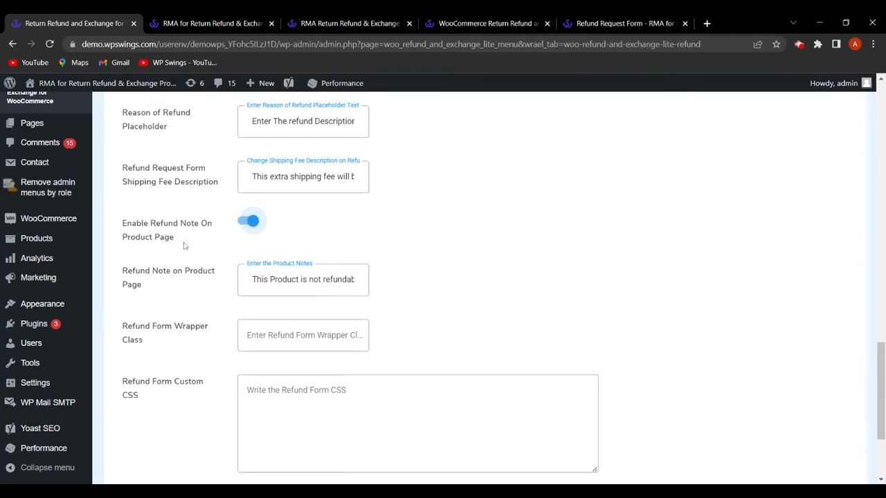
{"action": "scroll", "coordinate": [214, 277], "scroll_direction": "down", "scroll_amount": 2}
{"action": "left_click", "coordinate": [181, 355]}
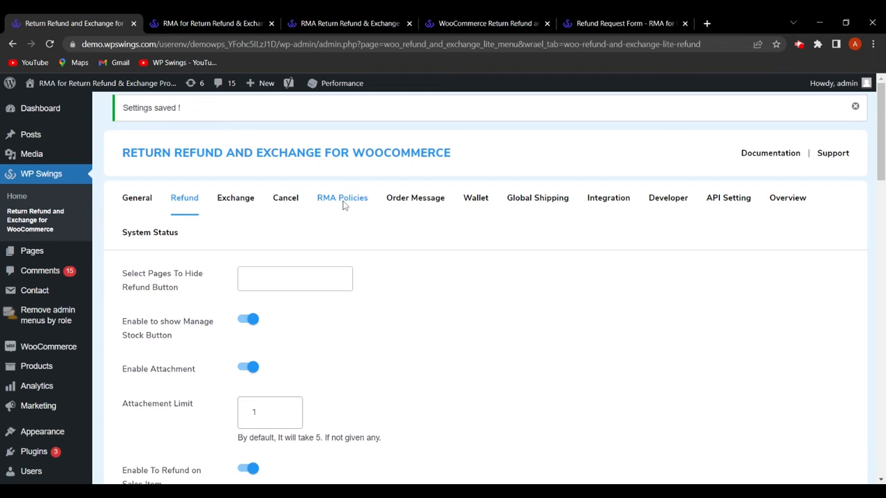
Step: Add a refund RMA policy with Exclude Products equal to "(31) Beanie with Logo", and save the policies
{"action": "left_click", "coordinate": [344, 200]}
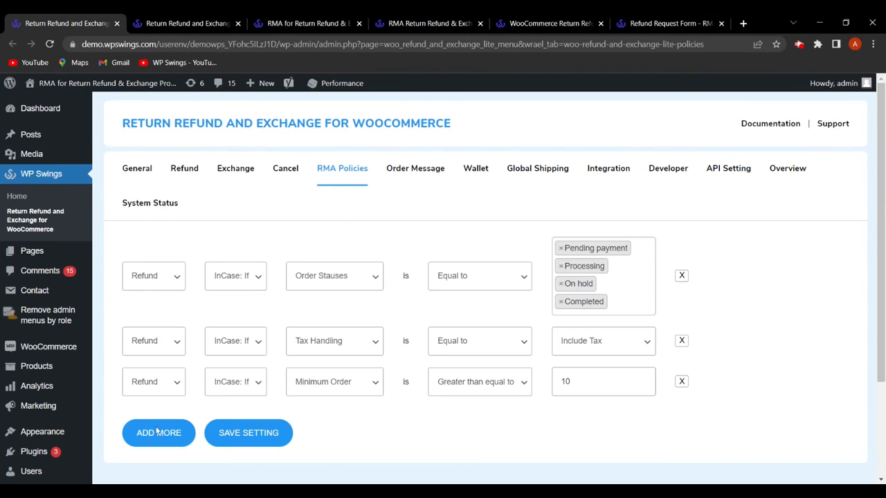
{"action": "scroll", "coordinate": [420, 405], "scroll_direction": "down", "scroll_amount": 1}
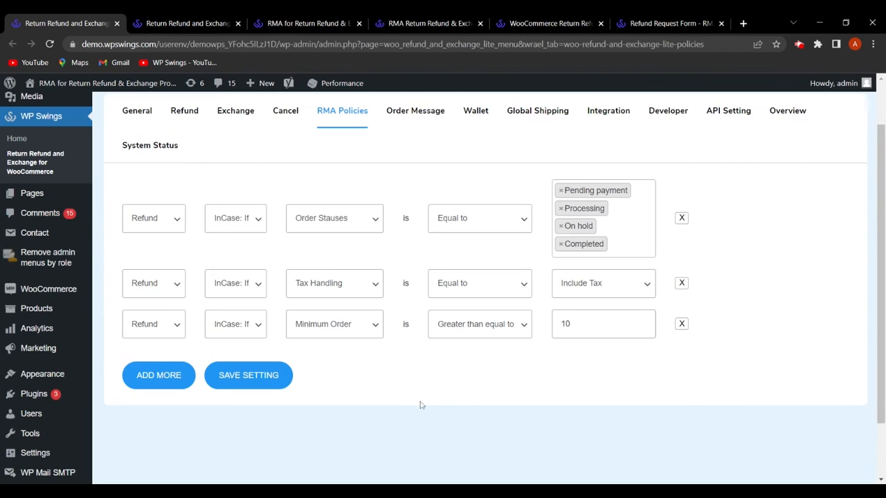
{"action": "left_click", "coordinate": [158, 385]}
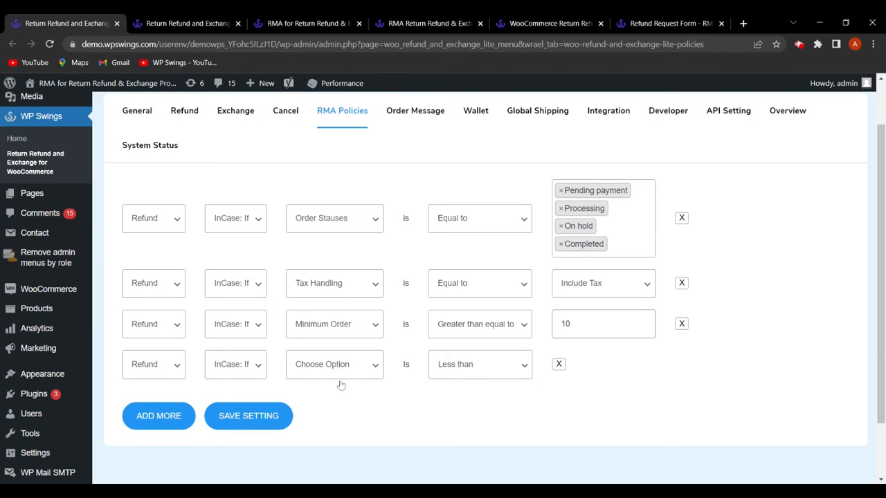
{"action": "left_click", "coordinate": [355, 443]}
{"action": "left_click", "coordinate": [597, 364]}
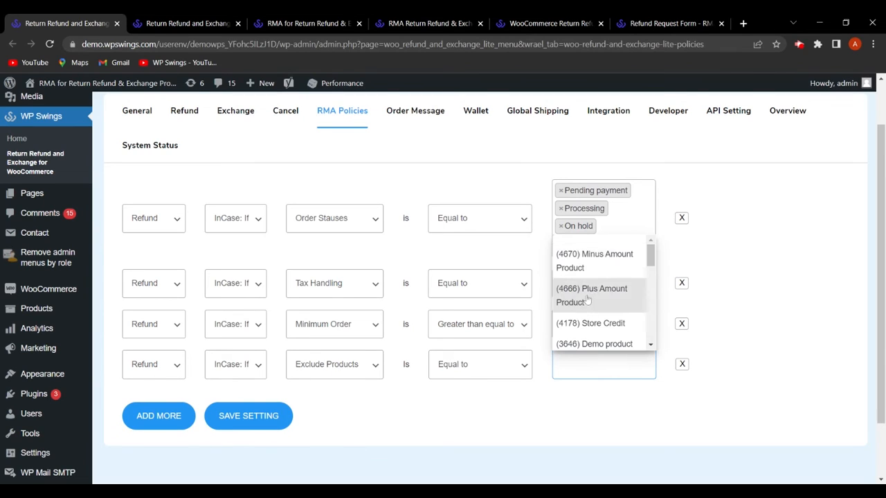
{"action": "scroll", "coordinate": [589, 305], "scroll_direction": "down", "scroll_amount": 3}
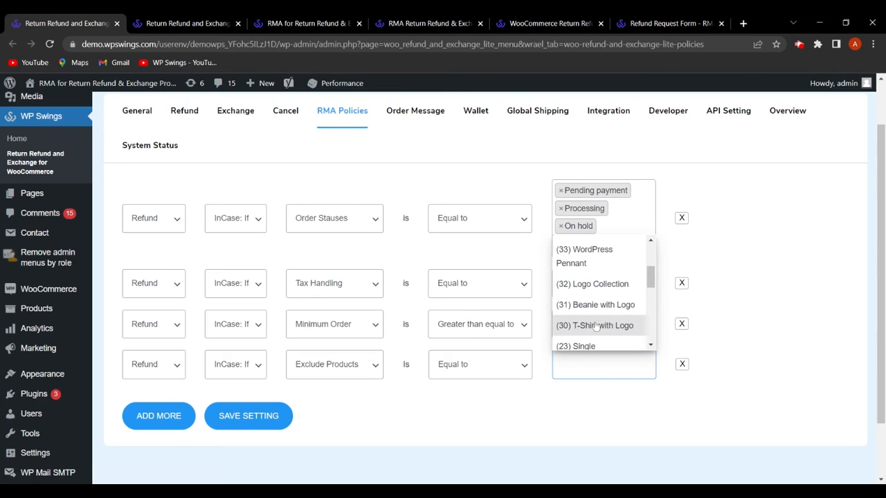
{"action": "left_click", "coordinate": [596, 305]}
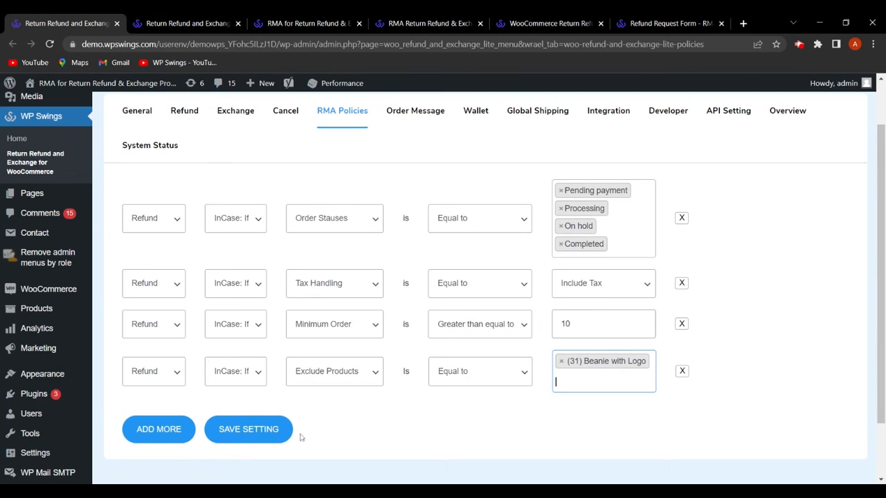
{"action": "left_click", "coordinate": [243, 438]}
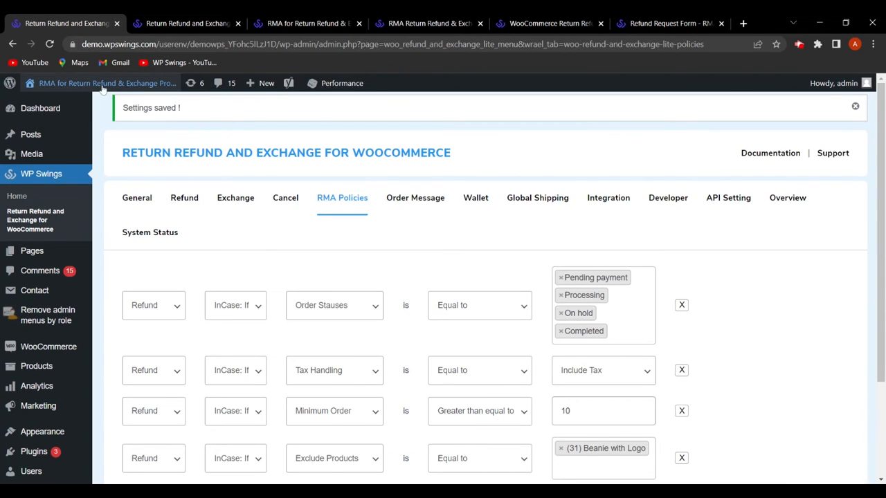
Step: Open the Beanie with Logo product page from the storefront shop and check its refund note below the category
{"action": "left_click", "coordinate": [101, 86]}
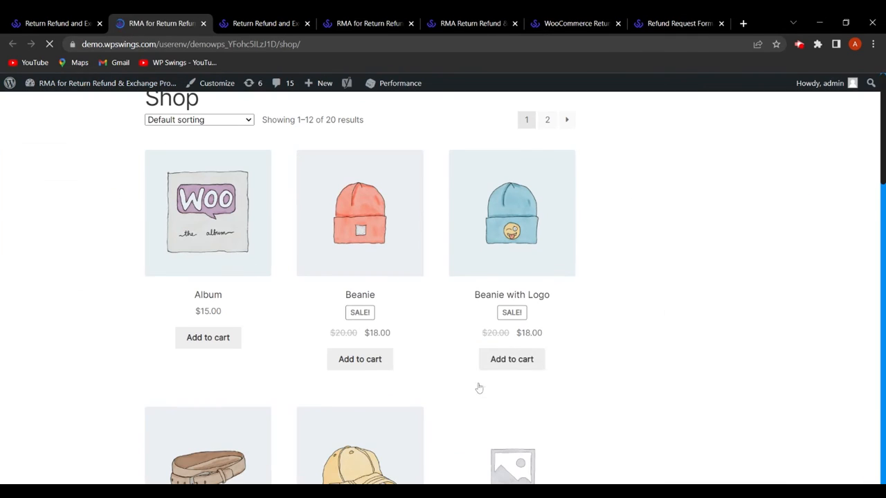
{"action": "left_click", "coordinate": [487, 299]}
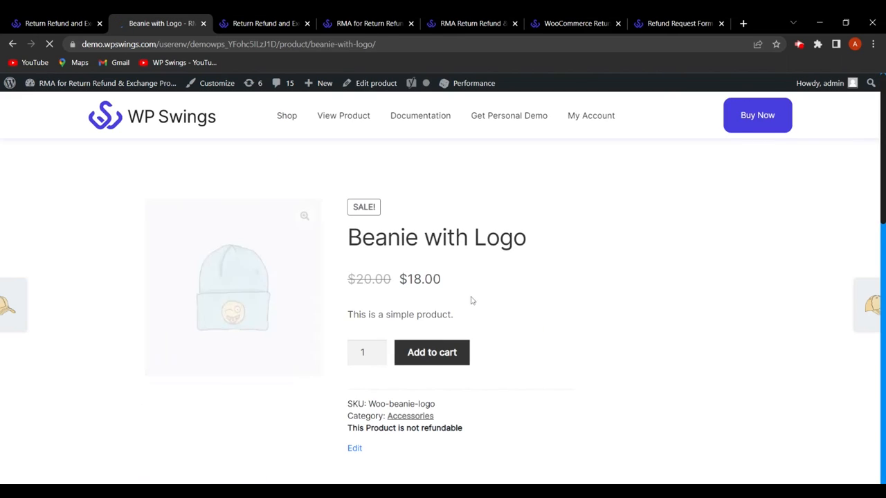
{"action": "scroll", "coordinate": [485, 322], "scroll_direction": "down", "scroll_amount": 2}
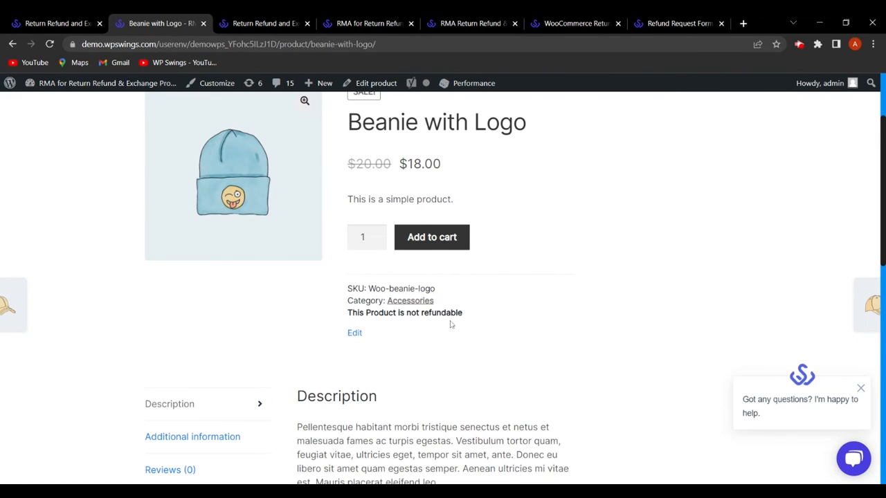
{"action": "scroll", "coordinate": [543, 334], "scroll_direction": "up", "scroll_amount": 1}
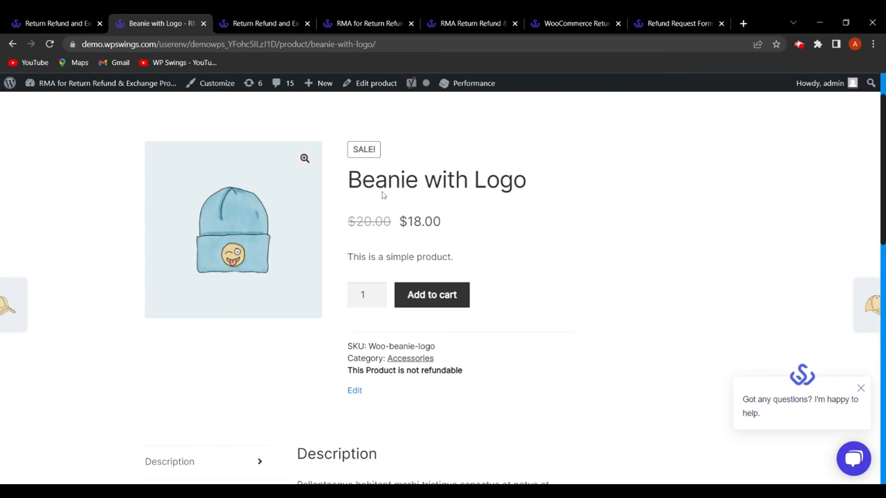
{"action": "scroll", "coordinate": [581, 280], "scroll_direction": "down", "scroll_amount": 1}
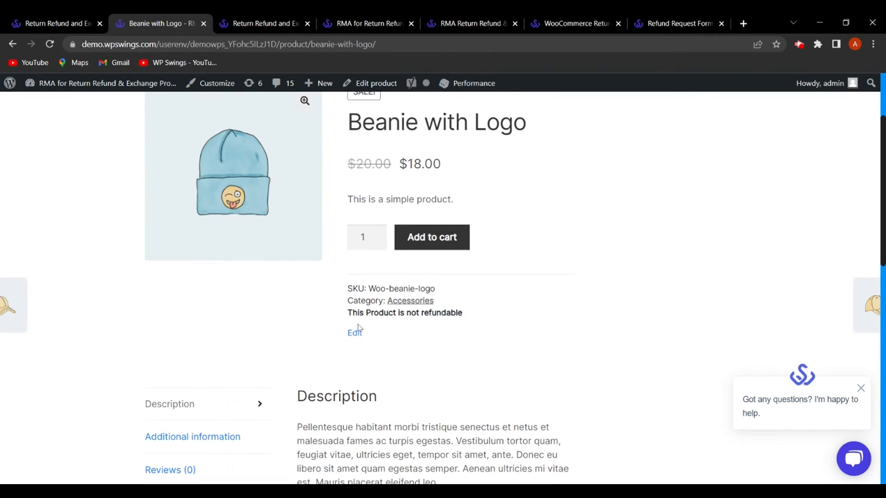
{"action": "scroll", "coordinate": [525, 318], "scroll_direction": "up", "scroll_amount": 1}
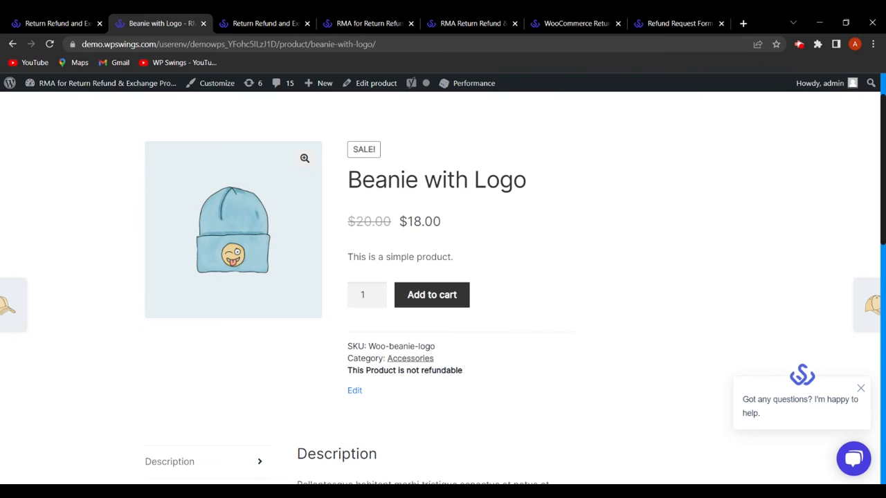
Step: Return to the RMA policies and review the refund rules for order statuses, tax handling, minimum order and excluded products
{"action": "key", "text": "ctrl+1"}
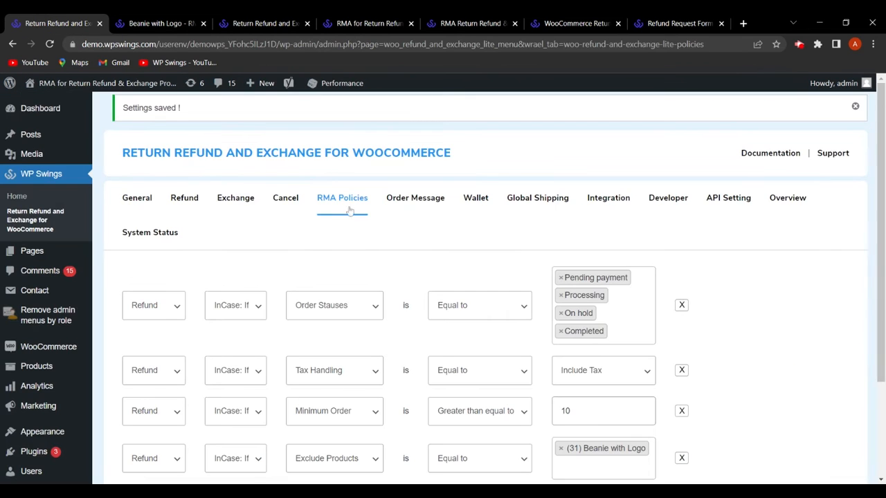
{"action": "scroll", "coordinate": [470, 275], "scroll_direction": "down", "scroll_amount": 3}
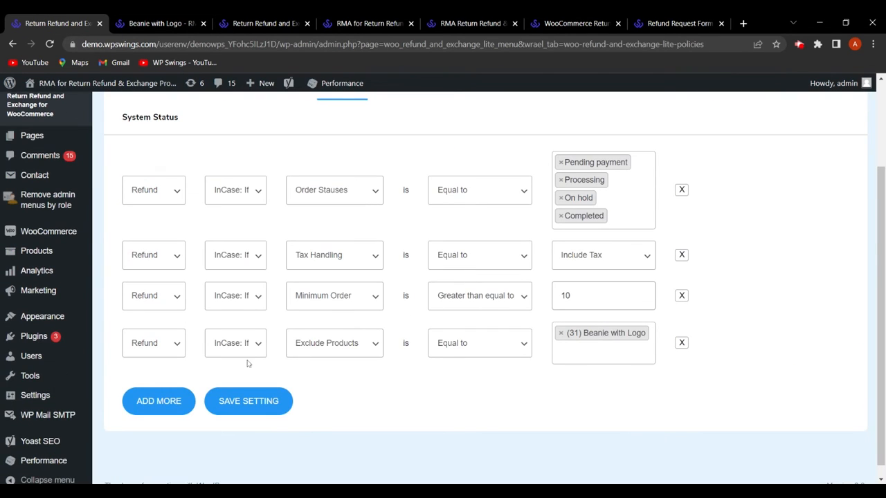
{"action": "scroll", "coordinate": [255, 352], "scroll_direction": "up", "scroll_amount": 2}
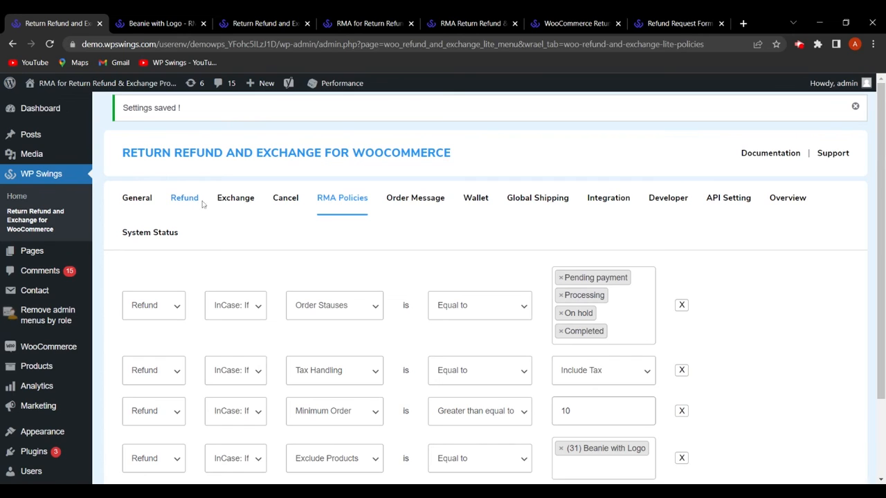
{"action": "scroll", "coordinate": [372, 334], "scroll_direction": "down", "scroll_amount": 2}
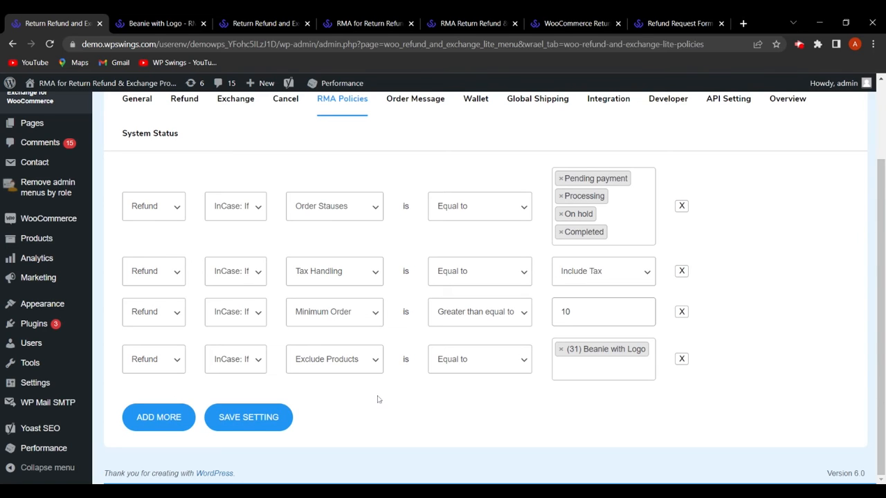
{"action": "scroll", "coordinate": [275, 275], "scroll_direction": "up", "scroll_amount": 1}
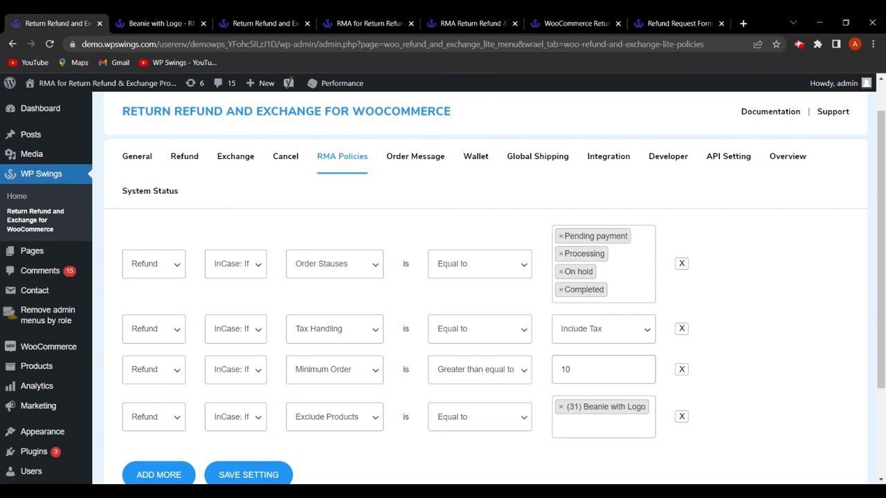
{"action": "scroll", "coordinate": [334, 288], "scroll_direction": "down", "scroll_amount": 3}
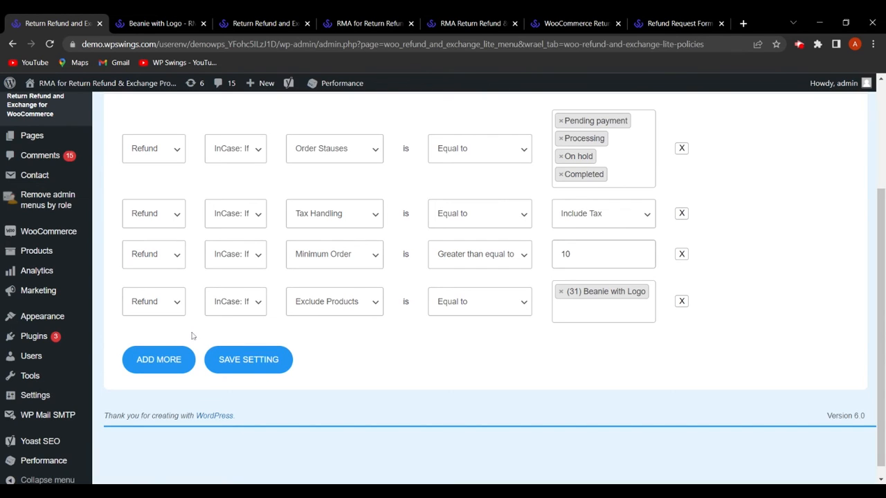
{"action": "scroll", "coordinate": [318, 344], "scroll_direction": "up", "scroll_amount": 3}
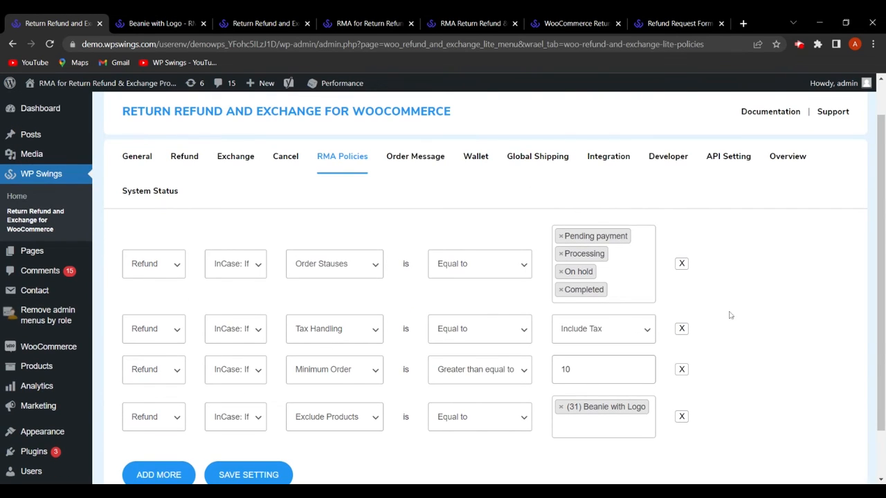
{"action": "scroll", "coordinate": [730, 315], "scroll_direction": "down", "scroll_amount": 2}
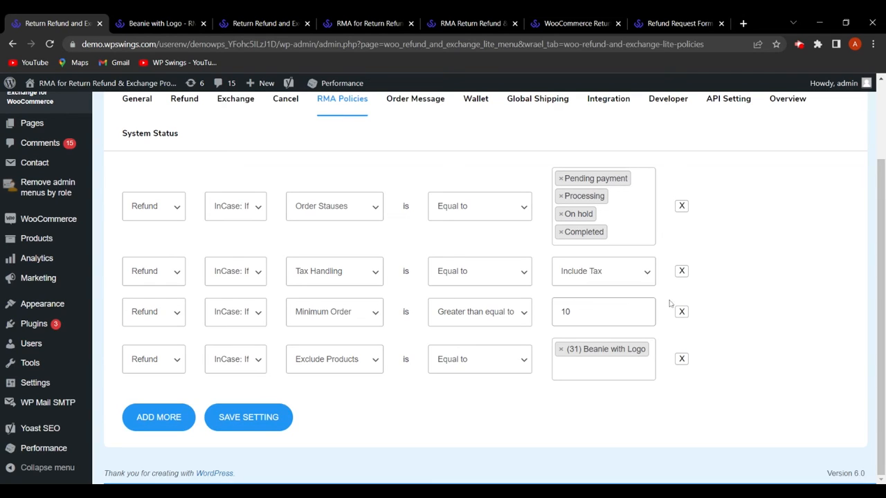
{"action": "left_click", "coordinate": [168, 372]}
{"action": "left_click", "coordinate": [162, 400]}
{"action": "left_click", "coordinate": [172, 374]}
{"action": "left_click", "coordinate": [162, 402]}
{"action": "left_click", "coordinate": [166, 374]}
{"action": "left_click", "coordinate": [168, 381]}
{"action": "scroll", "coordinate": [288, 170], "scroll_direction": "up", "scroll_amount": 1}
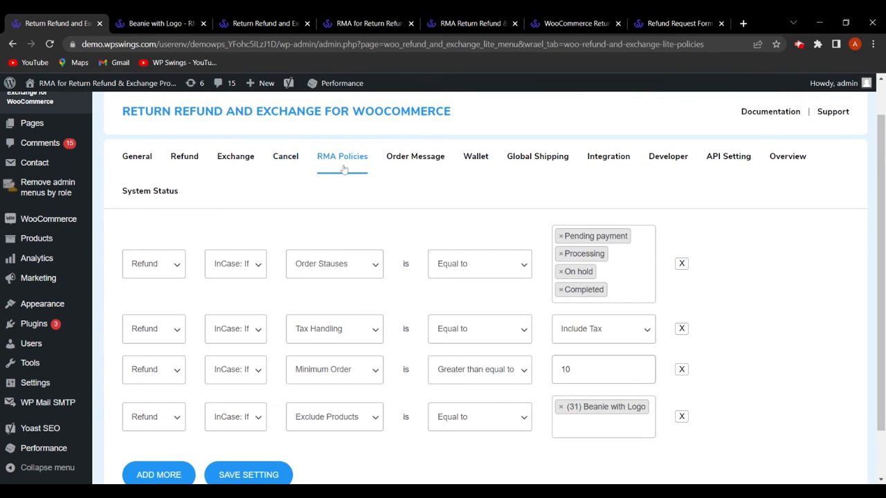
Step: Open the refund settings and examine the whole page, including the appearance options, refund form wrapper class, custom CSS and email configuration links
{"action": "left_click", "coordinate": [187, 158]}
{"action": "scroll", "coordinate": [293, 337], "scroll_direction": "down", "scroll_amount": 8}
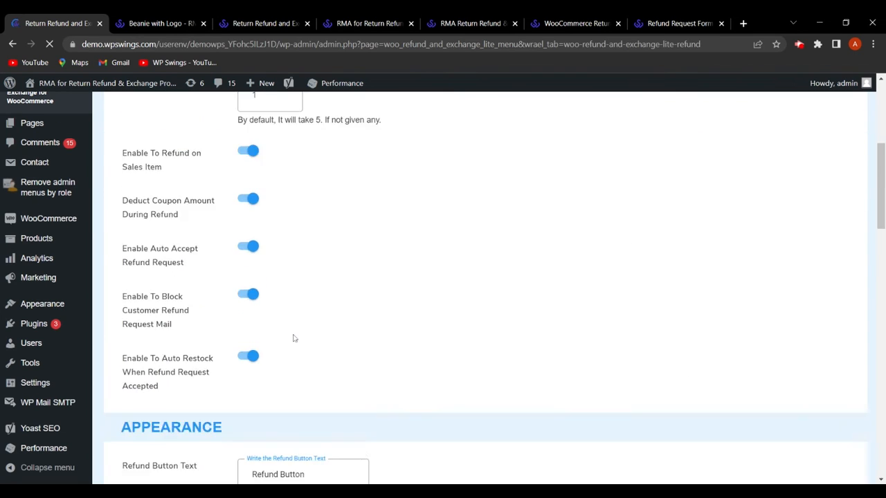
{"action": "scroll", "coordinate": [293, 338], "scroll_direction": "down", "scroll_amount": 8}
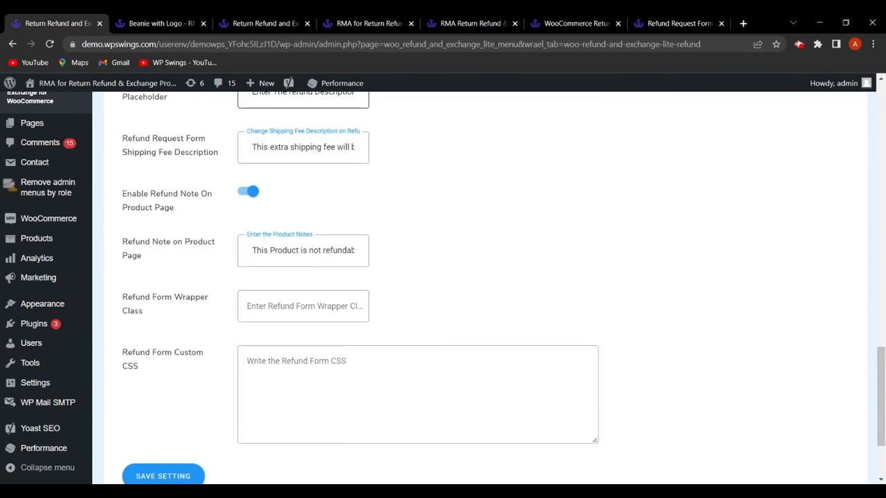
{"action": "scroll", "coordinate": [193, 337], "scroll_direction": "down", "scroll_amount": 1}
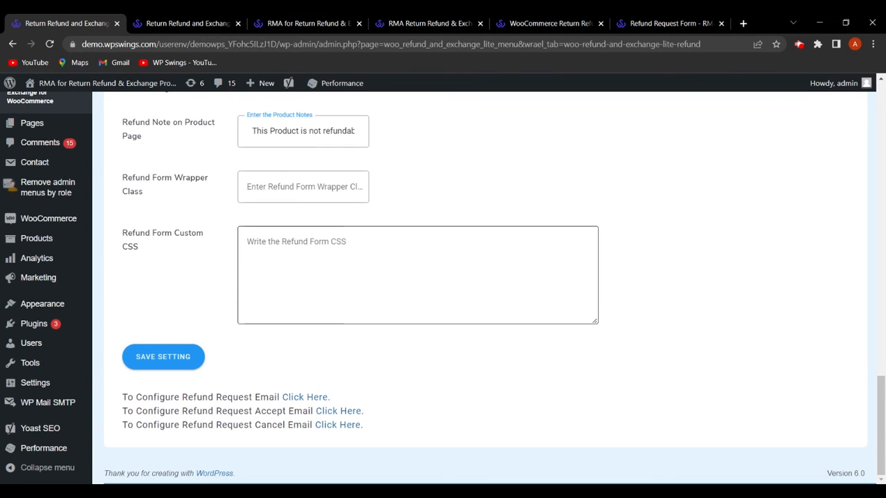
{"action": "scroll", "coordinate": [420, 269], "scroll_direction": "up", "scroll_amount": 15}
{"action": "scroll", "coordinate": [420, 270], "scroll_direction": "up", "scroll_amount": 5}
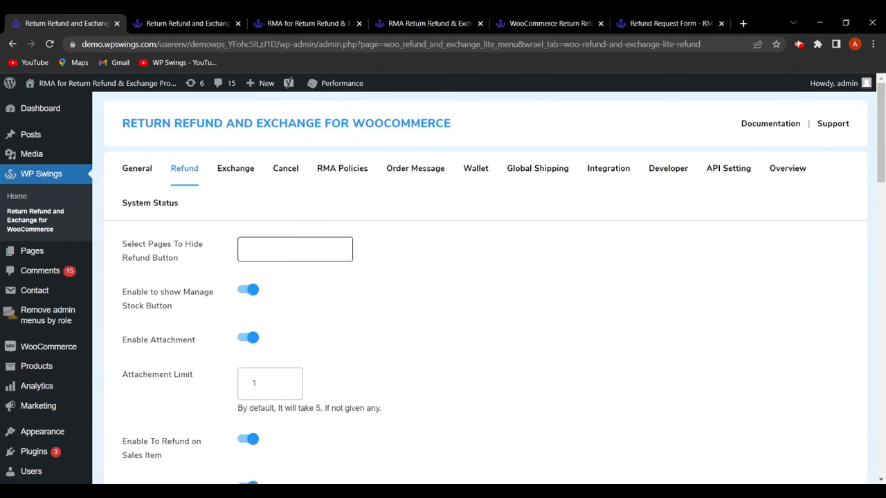
{"action": "scroll", "coordinate": [457, 245], "scroll_direction": "down", "scroll_amount": 7}
{"action": "scroll", "coordinate": [450, 249], "scroll_direction": "down", "scroll_amount": 10}
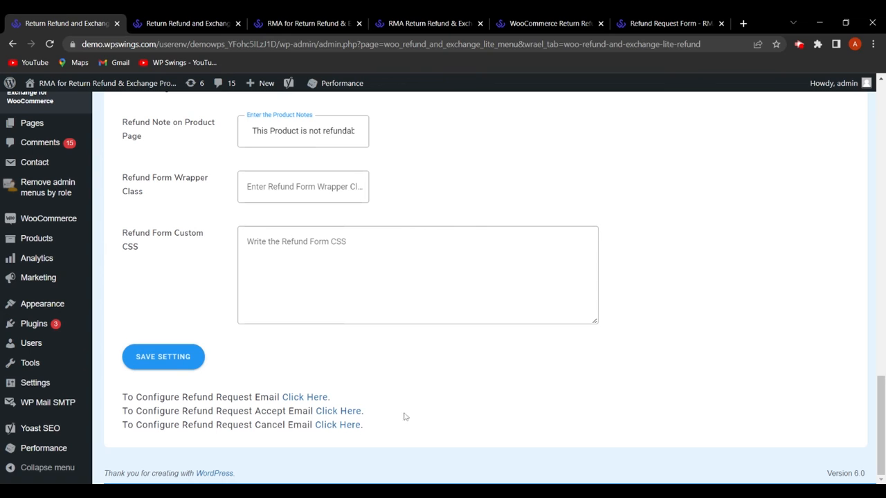
{"action": "scroll", "coordinate": [380, 430], "scroll_direction": "up", "scroll_amount": 6}
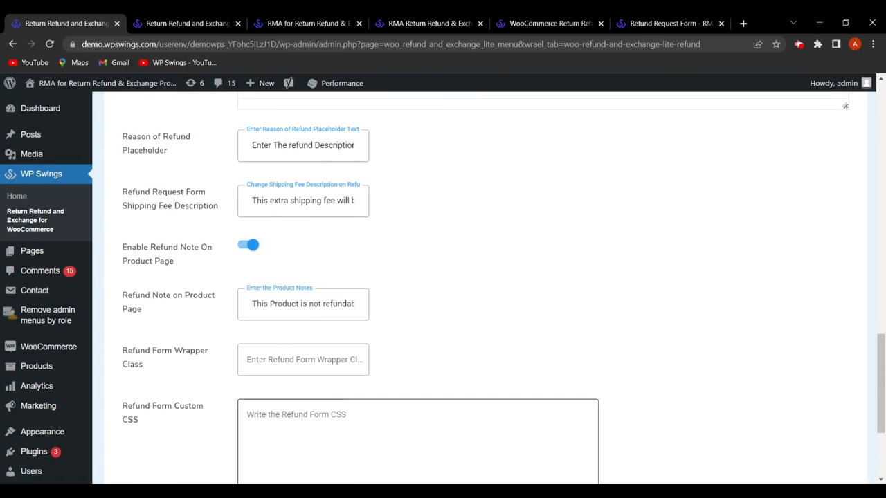
{"action": "scroll", "coordinate": [173, 241], "scroll_direction": "up", "scroll_amount": 2}
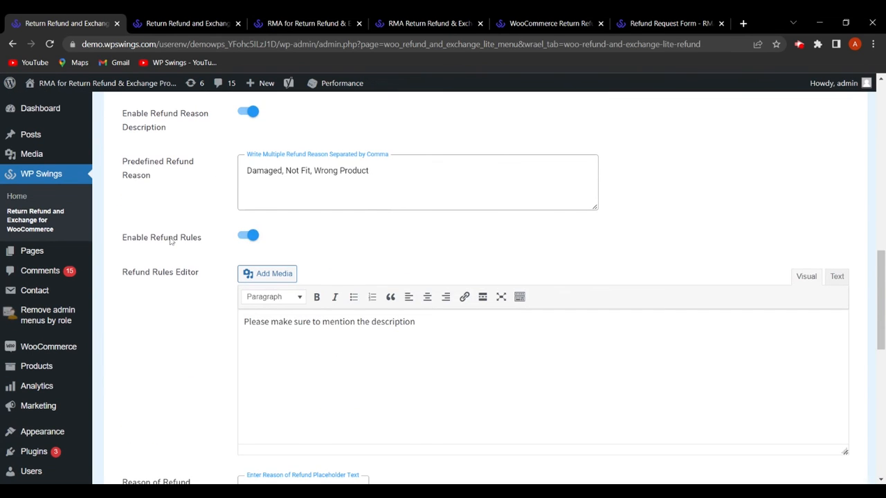
{"action": "scroll", "coordinate": [184, 250], "scroll_direction": "up", "scroll_amount": 1}
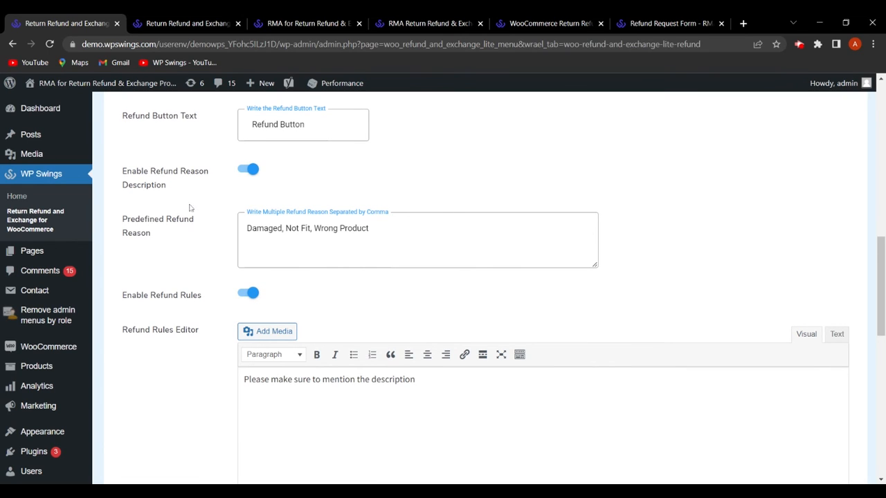
{"action": "scroll", "coordinate": [193, 206], "scroll_direction": "up", "scroll_amount": 2}
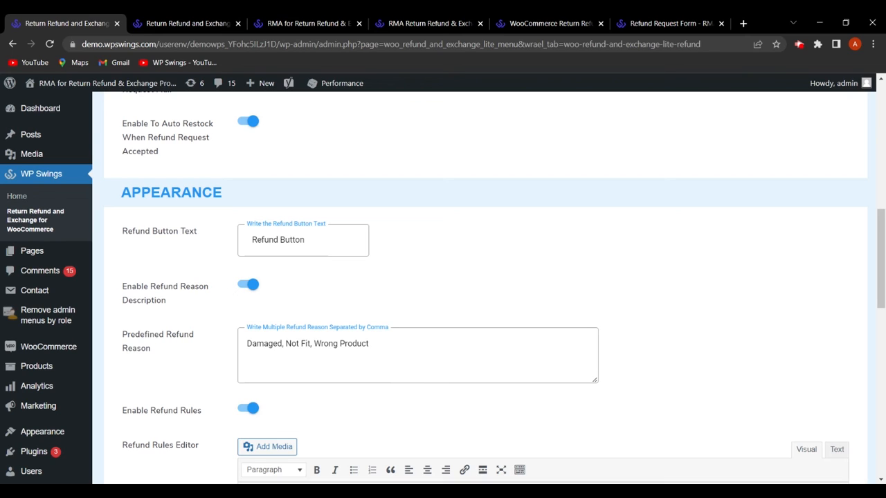
{"action": "scroll", "coordinate": [491, 221], "scroll_direction": "up", "scroll_amount": 10}
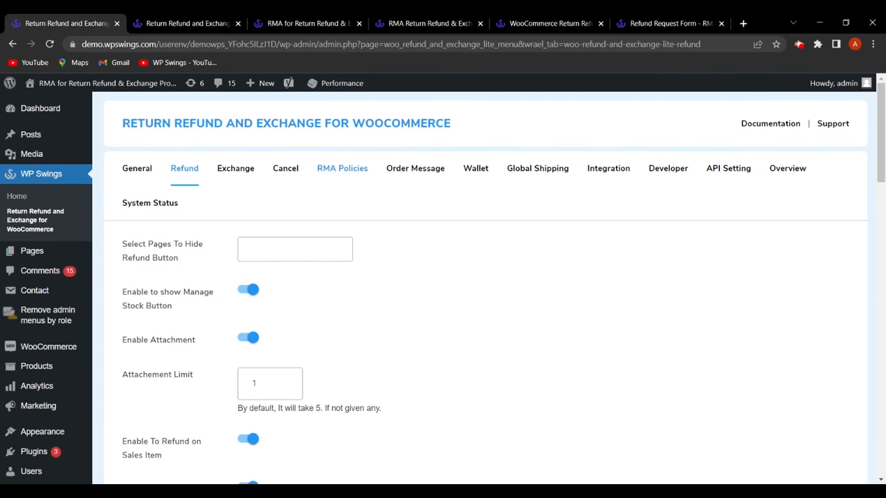
Step: Try adding a refund RMA policy with the Maximum Days condition set to Less than
{"action": "left_click", "coordinate": [352, 173]}
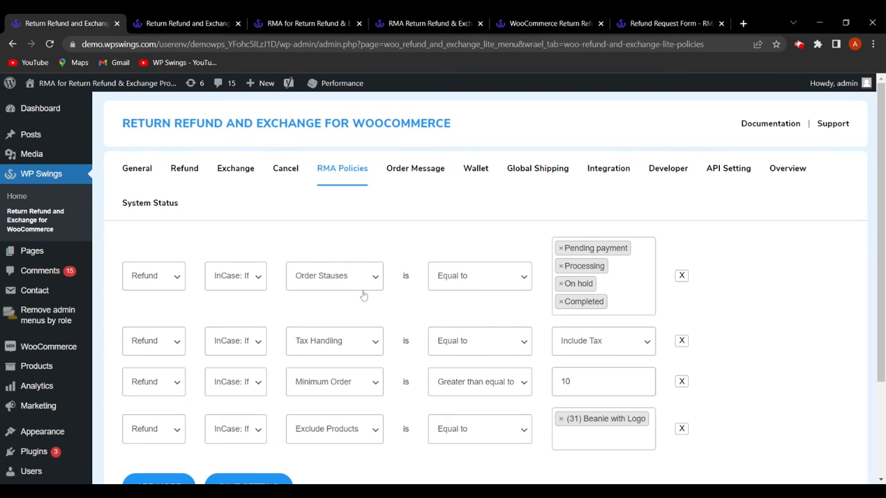
{"action": "scroll", "coordinate": [366, 284], "scroll_direction": "down", "scroll_amount": 1}
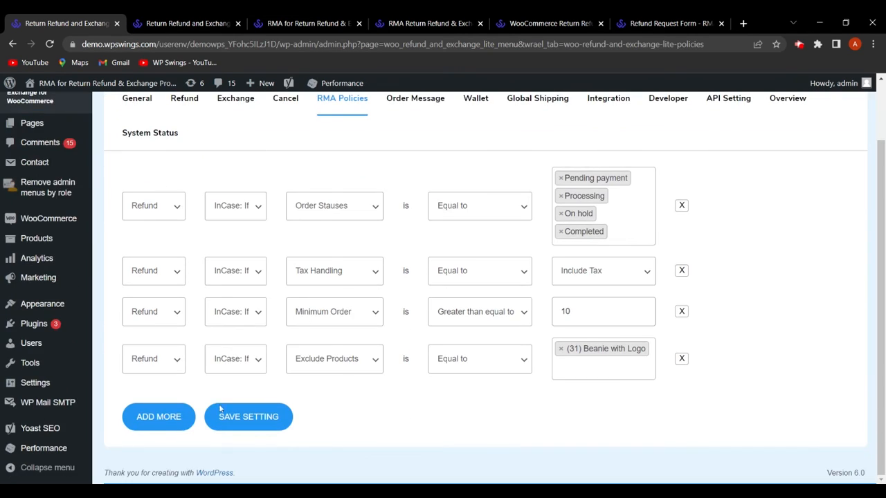
{"action": "left_click", "coordinate": [175, 427]}
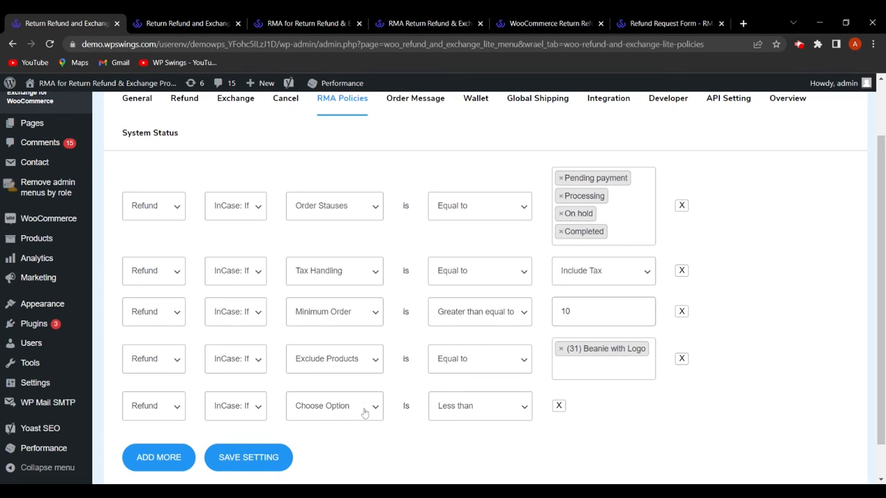
{"action": "left_click", "coordinate": [361, 381]}
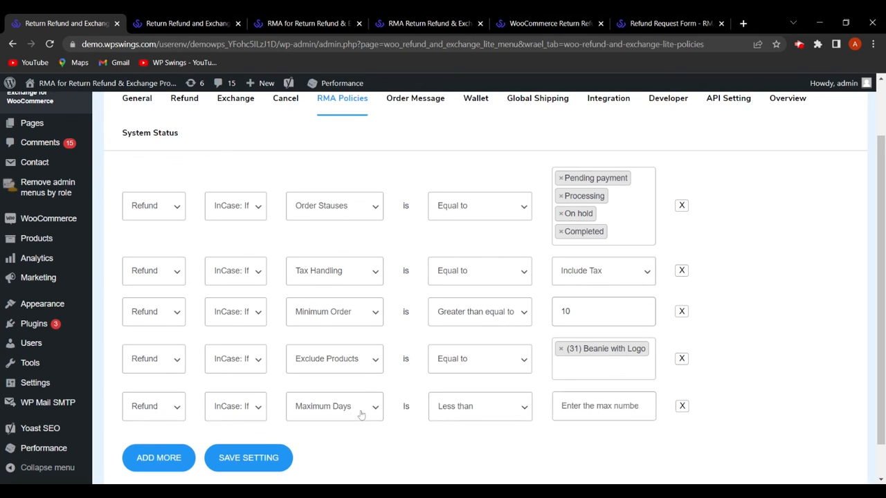
{"action": "key", "text": "Return"}
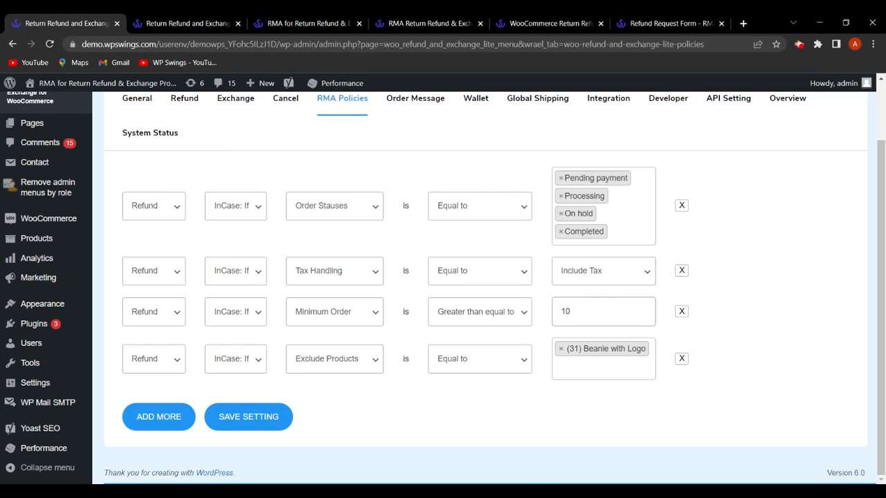
Step: Open the Order Message settings and review them, switching Enable To Block Mail on and back off
{"action": "scroll", "coordinate": [415, 173], "scroll_direction": "up", "scroll_amount": 1}
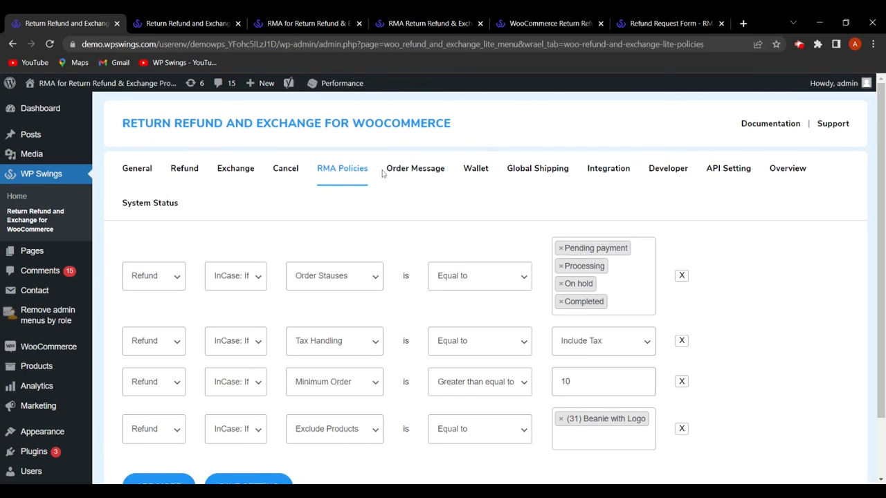
{"action": "left_click", "coordinate": [422, 172]}
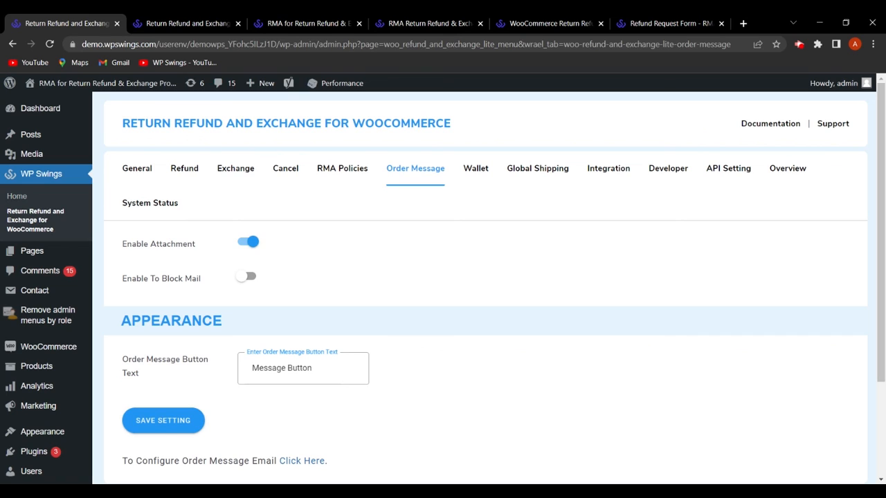
{"action": "left_click", "coordinate": [245, 277]}
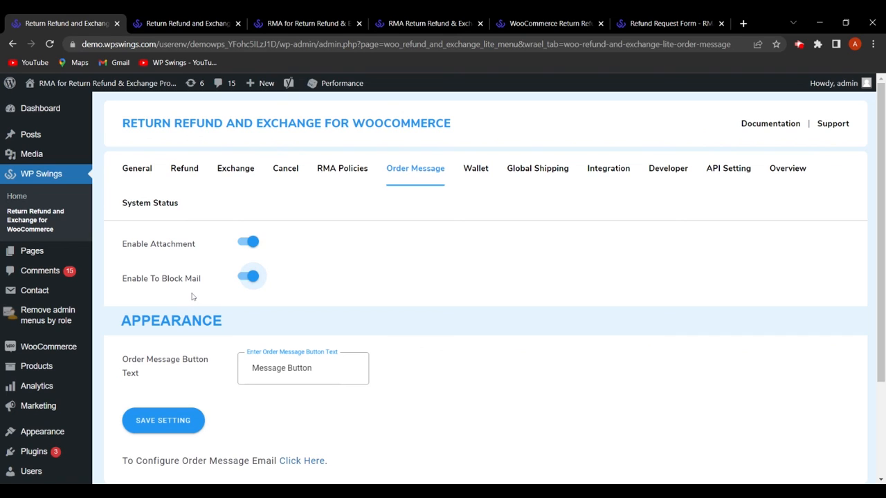
{"action": "left_click", "coordinate": [238, 279]}
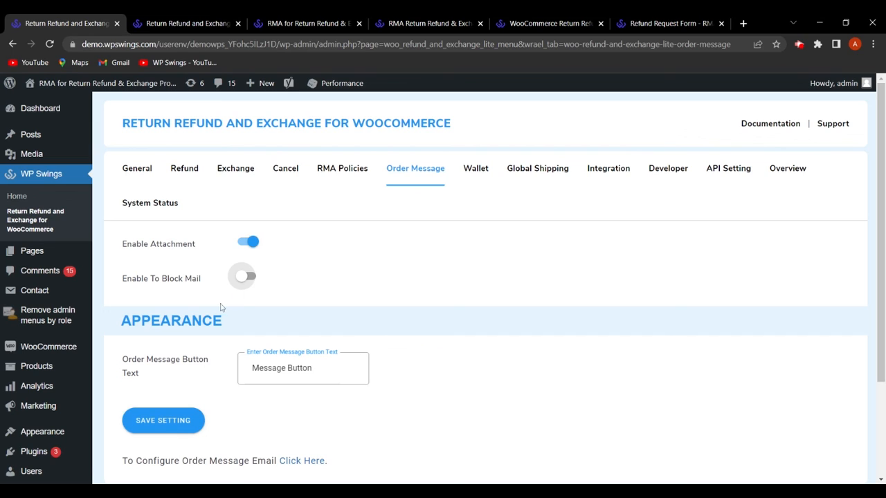
{"action": "scroll", "coordinate": [213, 311], "scroll_direction": "down", "scroll_amount": 2}
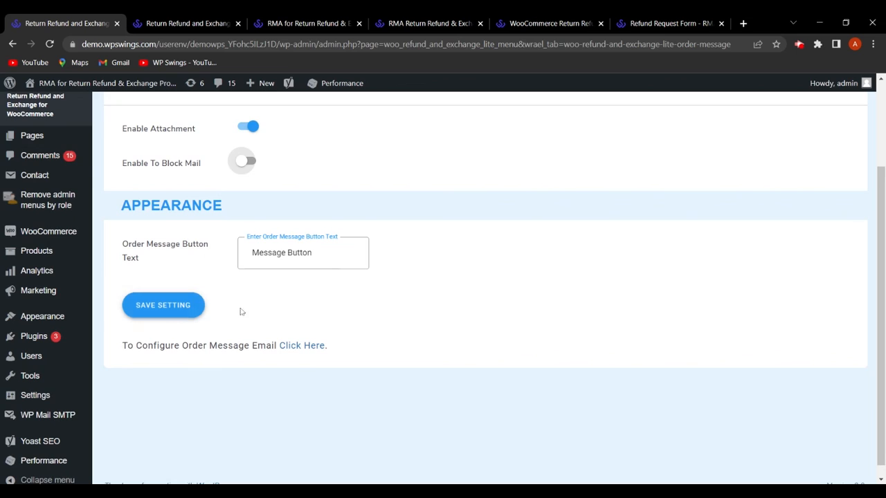
{"action": "scroll", "coordinate": [240, 311], "scroll_direction": "up", "scroll_amount": 2}
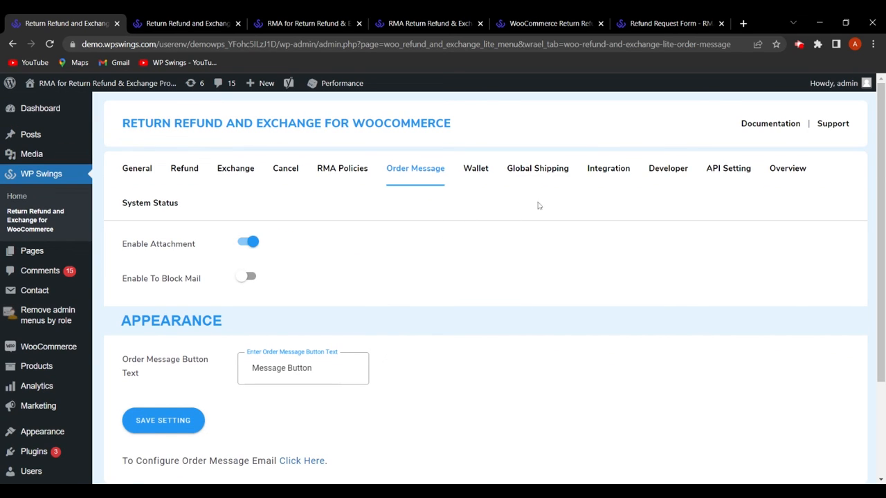
Step: Enable global shipping in the Global Shipping settings and add a fee named "Extra Fee" with a cost of 50
{"action": "left_click", "coordinate": [531, 175]}
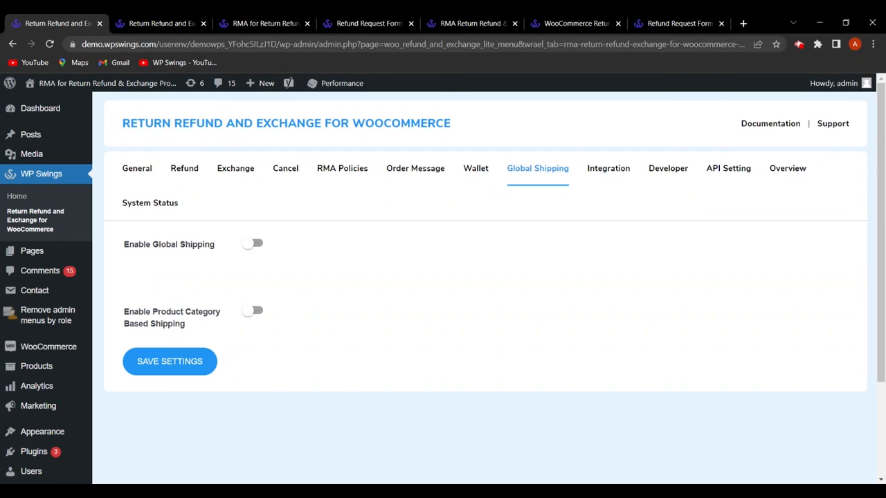
{"action": "left_click", "coordinate": [254, 246]}
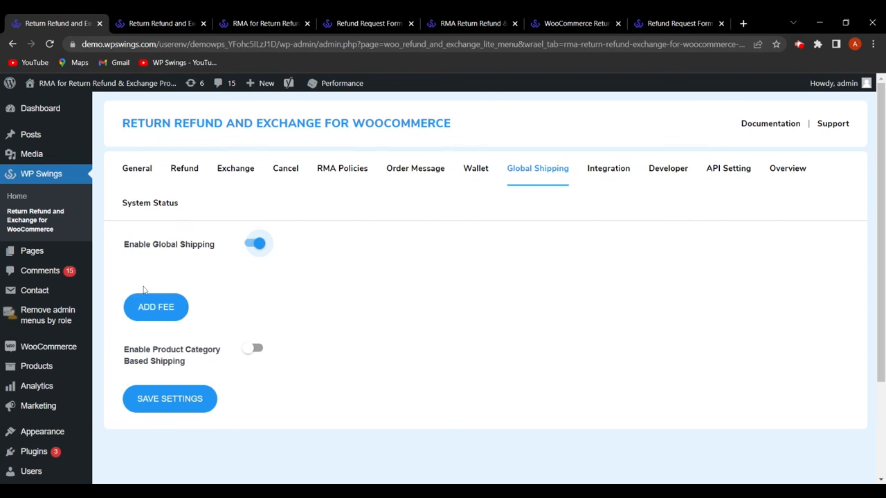
{"action": "left_click", "coordinate": [164, 314]}
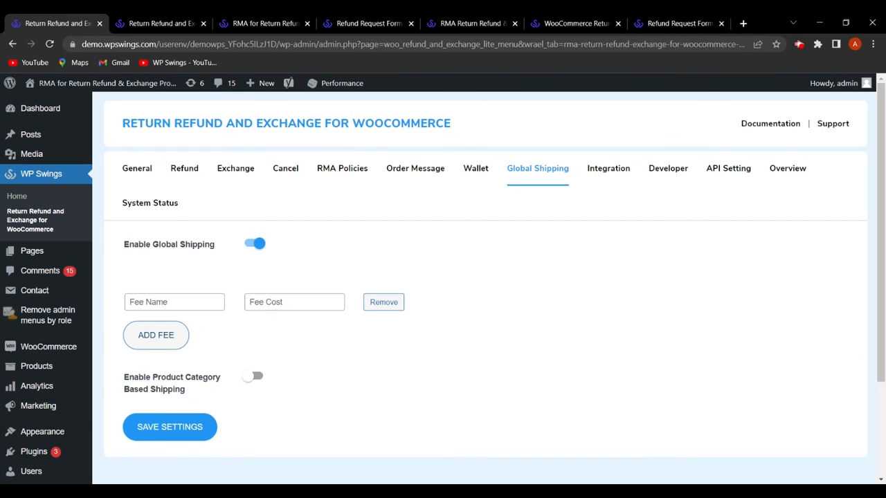
{"action": "left_click", "coordinate": [167, 302]}
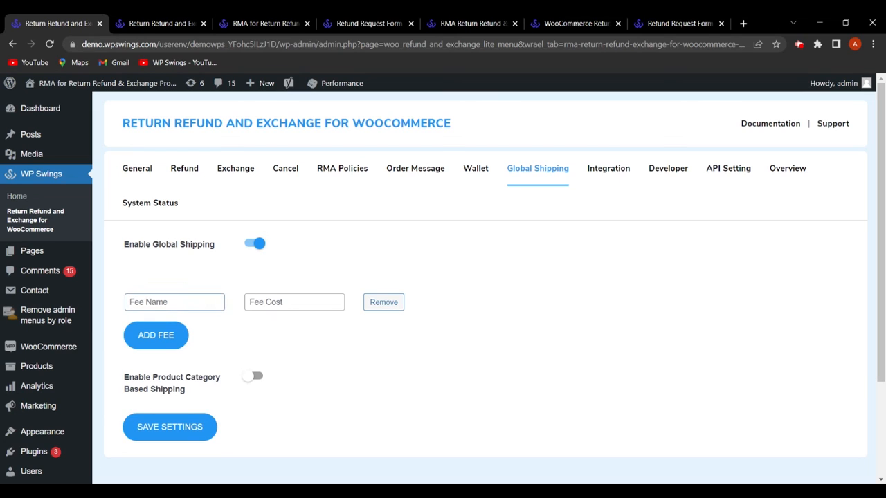
{"action": "type", "text": "Extra Fee"}
{"action": "left_click", "coordinate": [294, 303]}
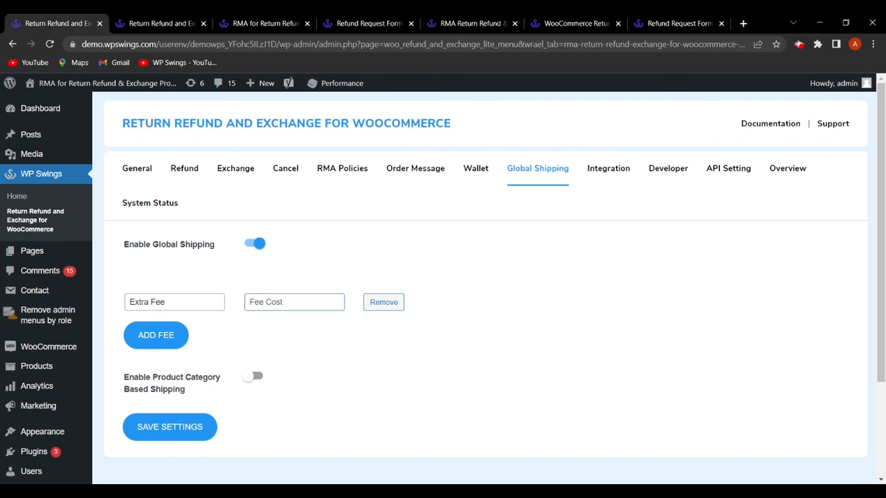
{"action": "type", "text": "50"}
{"action": "left_click", "coordinate": [467, 354]}
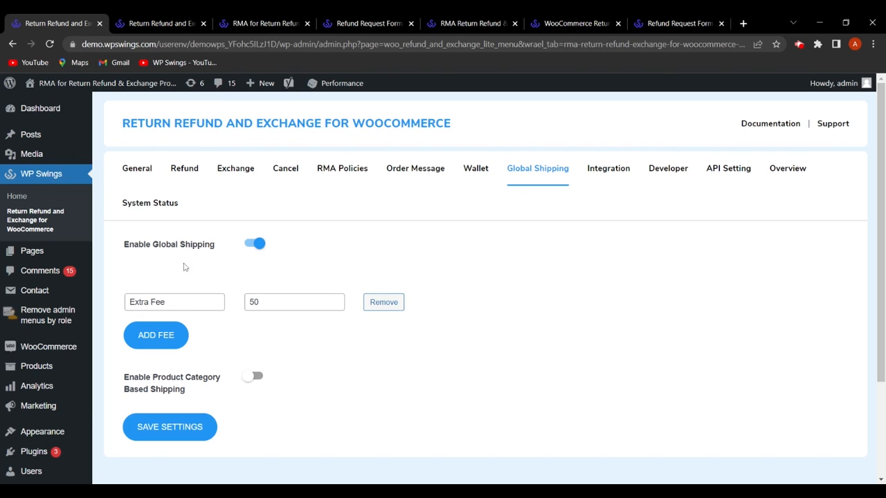
Step: Try product category based shipping by enabling it, viewing the selectable product categories and disabling it again
{"action": "left_click", "coordinate": [256, 377]}
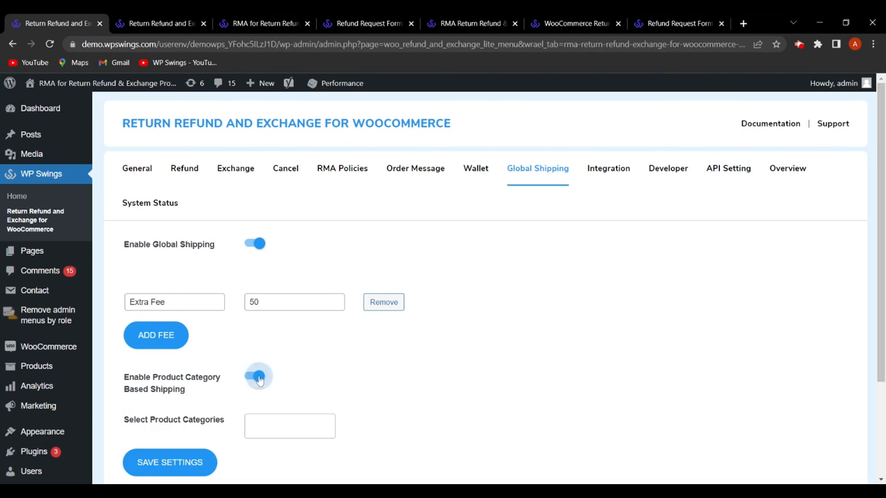
{"action": "scroll", "coordinate": [360, 378], "scroll_direction": "down", "scroll_amount": 3}
{"action": "left_click", "coordinate": [289, 311]}
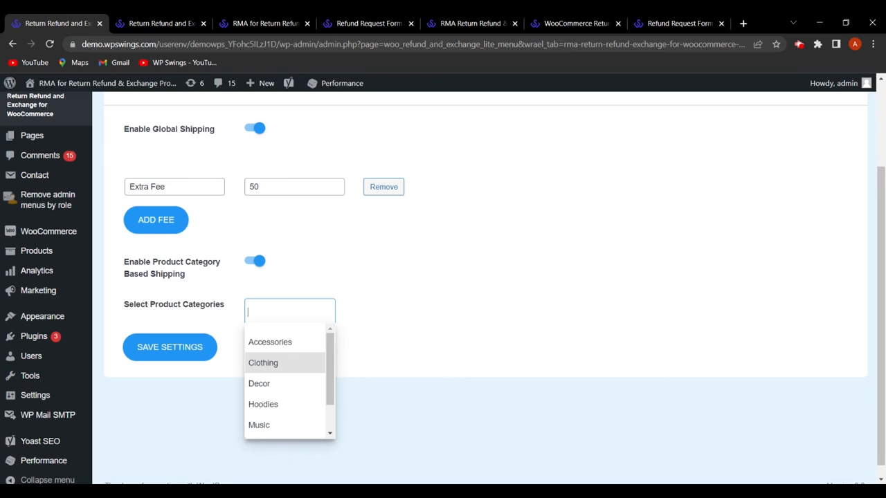
{"action": "left_click", "coordinate": [429, 339]}
{"action": "scroll", "coordinate": [393, 305], "scroll_direction": "up", "scroll_amount": 2}
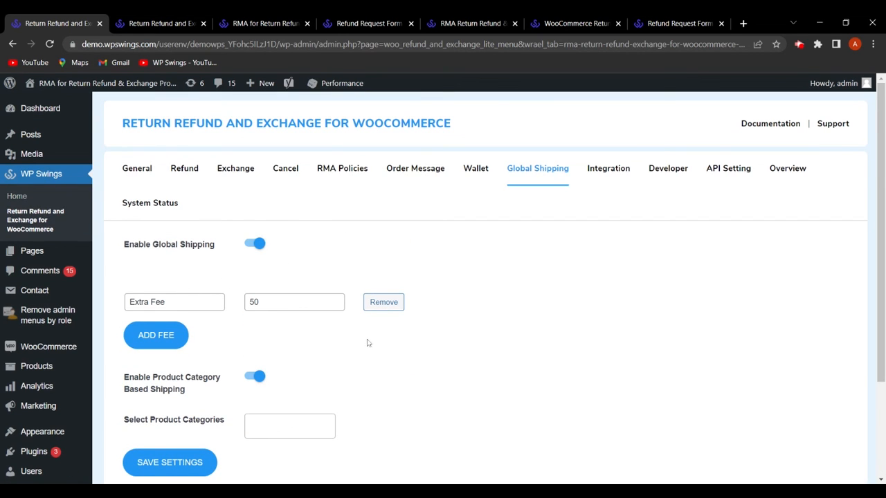
{"action": "left_click", "coordinate": [248, 378]}
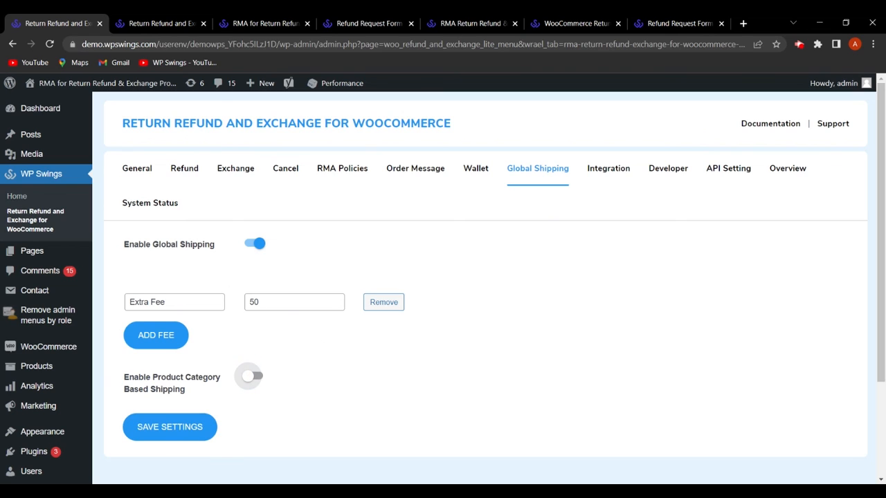
Step: Save the global shipping settings and reload the open Beanie refund request form to check its shipping charges
{"action": "left_click", "coordinate": [168, 428]}
{"action": "left_click", "coordinate": [270, 23]}
{"action": "left_click", "coordinate": [343, 23]}
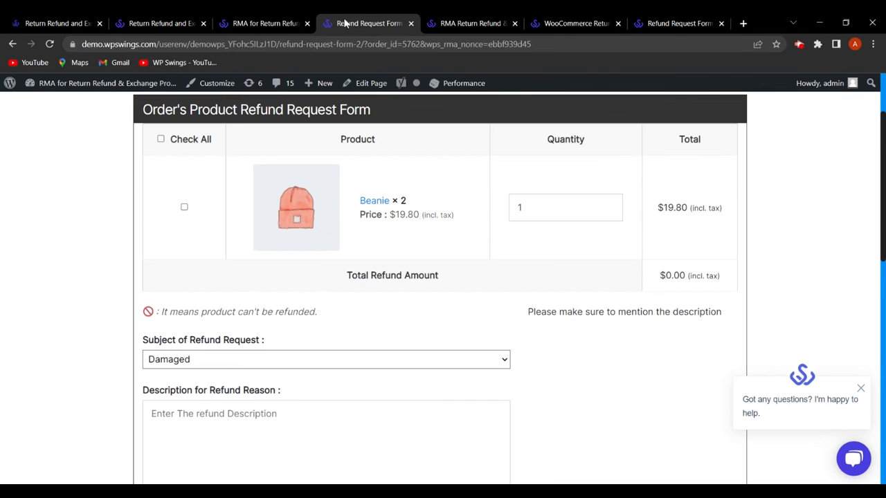
{"action": "left_click", "coordinate": [51, 43]}
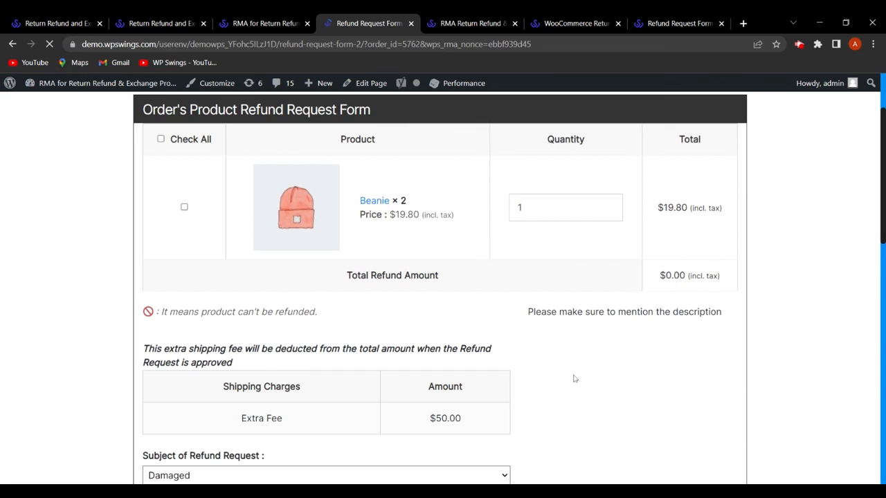
Step: Enable product category based shipping in the global shipping settings, select the Decor category and save
{"action": "scroll", "coordinate": [573, 379], "scroll_direction": "down", "scroll_amount": 1}
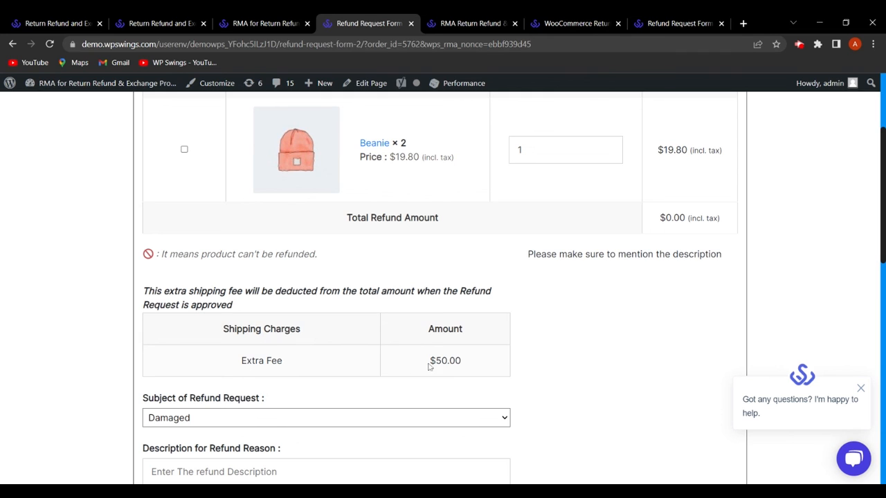
{"action": "left_click", "coordinate": [56, 22]}
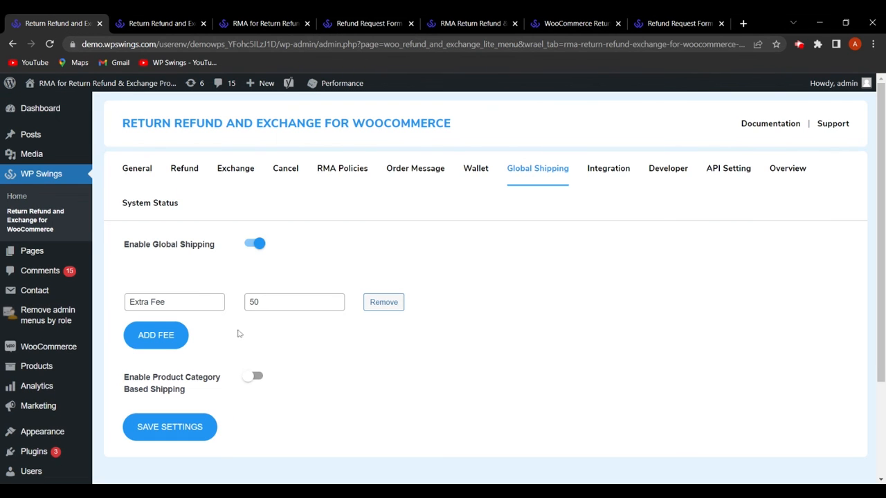
{"action": "left_click", "coordinate": [253, 377]}
{"action": "left_click", "coordinate": [250, 422]}
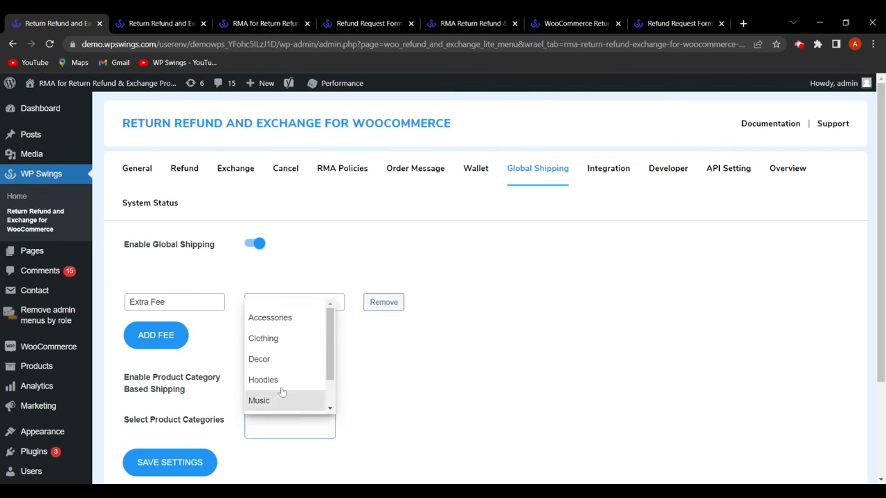
{"action": "left_click", "coordinate": [278, 361]}
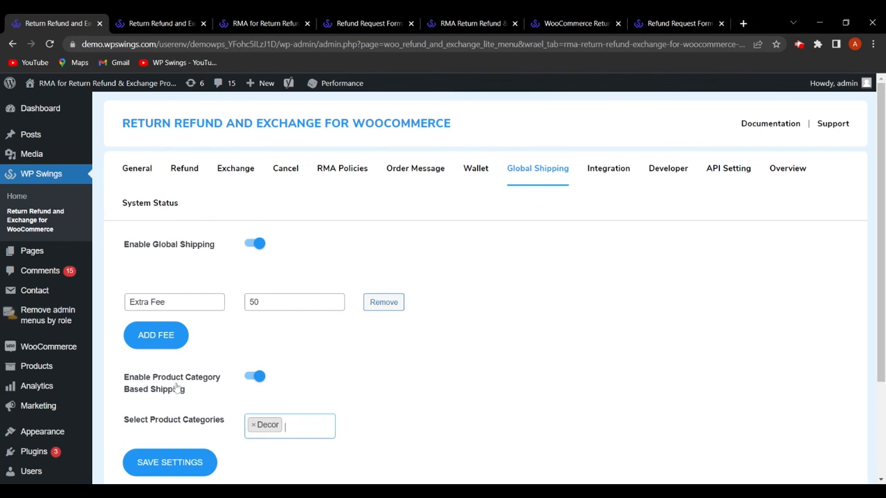
{"action": "left_click", "coordinate": [169, 471]}
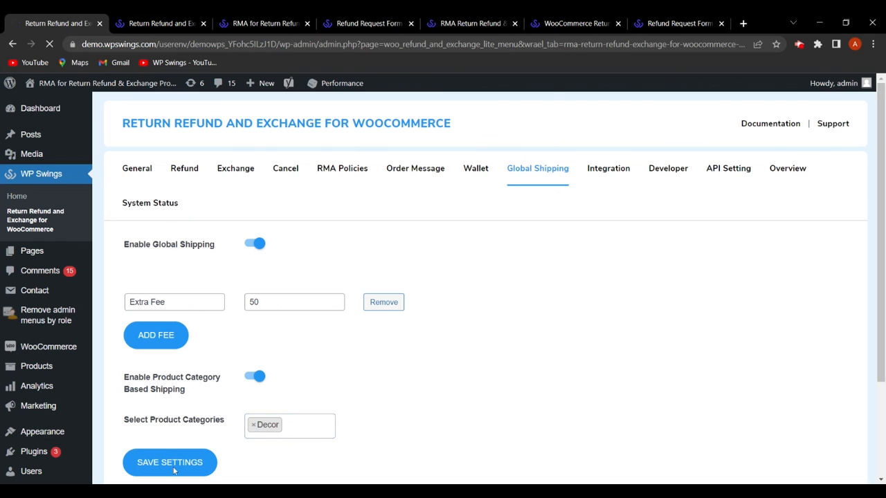
Step: Reload the Beanie refund request form to check its shipping charges with the Decor category restriction
{"action": "left_click", "coordinate": [238, 29]}
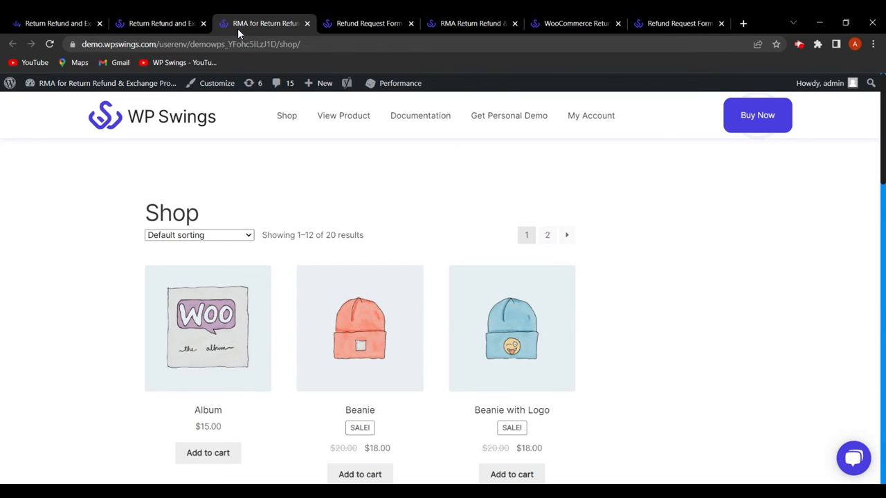
{"action": "left_click", "coordinate": [354, 23]}
{"action": "left_click", "coordinate": [49, 43]}
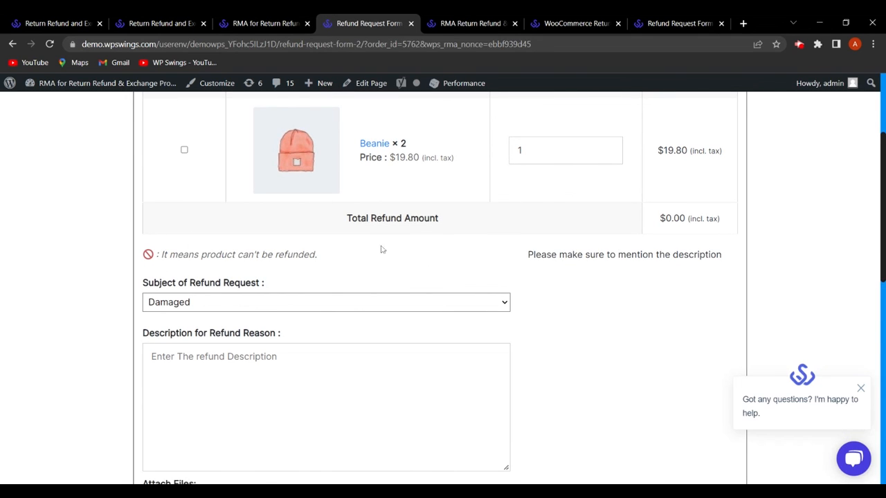
Step: Replace the Decor shipping category with Accessories, save the settings, and reload the Beanie refund request form to check its shipping charges
{"action": "left_click", "coordinate": [59, 22]}
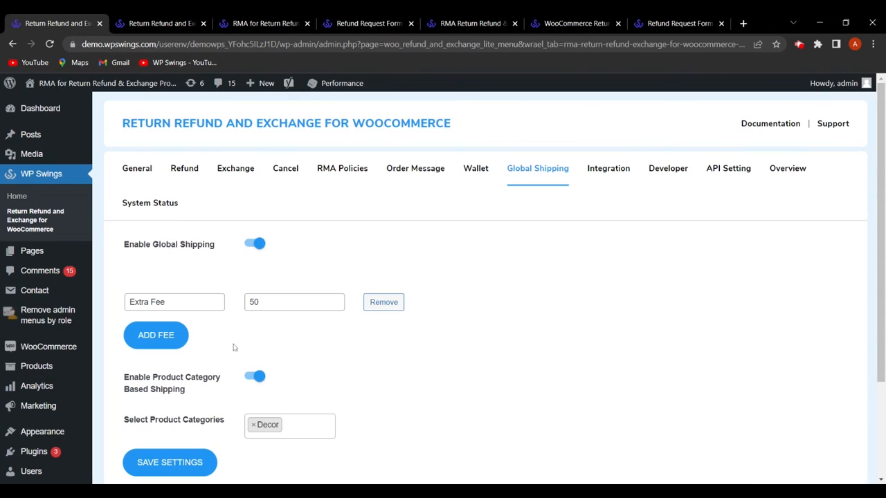
{"action": "left_click", "coordinate": [251, 425]}
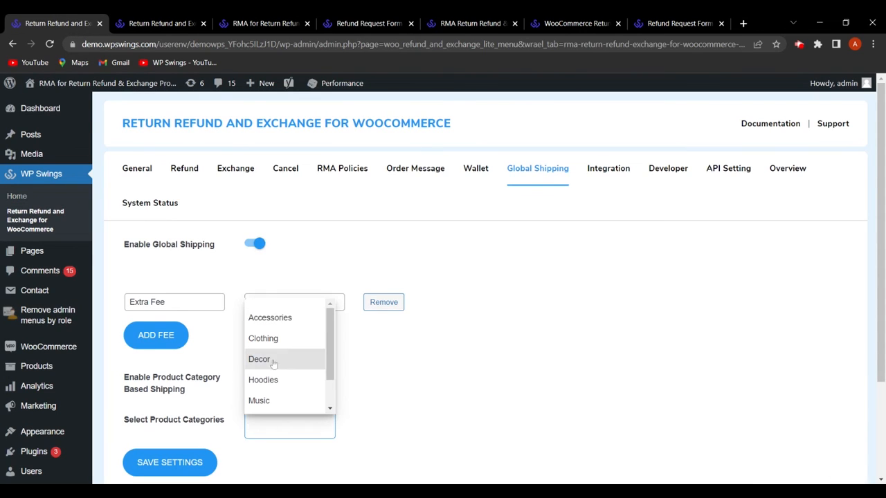
{"action": "left_click", "coordinate": [270, 318]}
{"action": "left_click", "coordinate": [176, 464]}
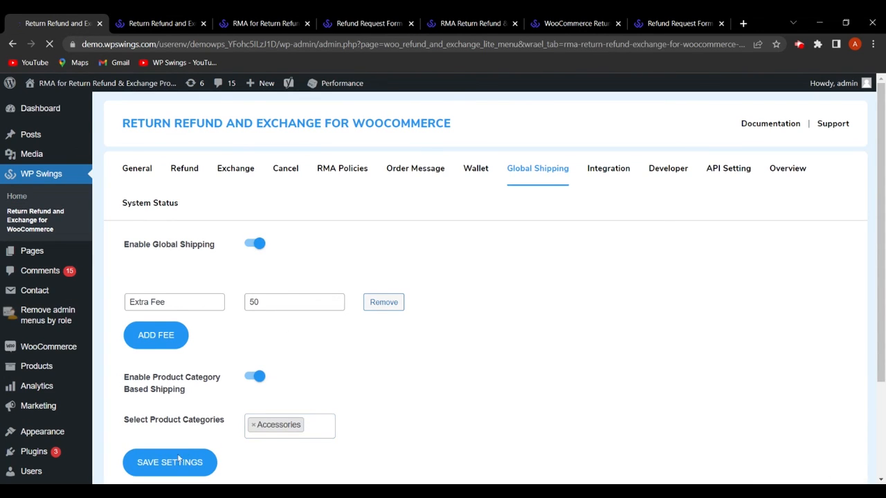
{"action": "left_click", "coordinate": [365, 15]}
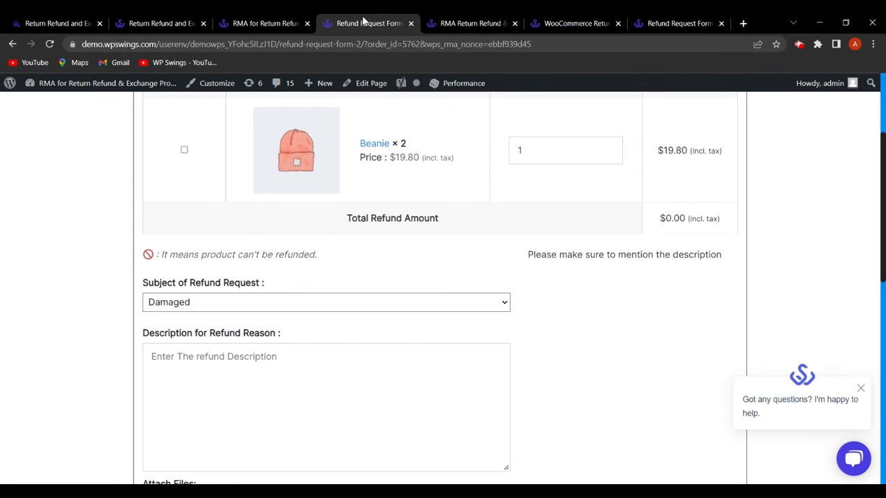
{"action": "left_click", "coordinate": [51, 44]}
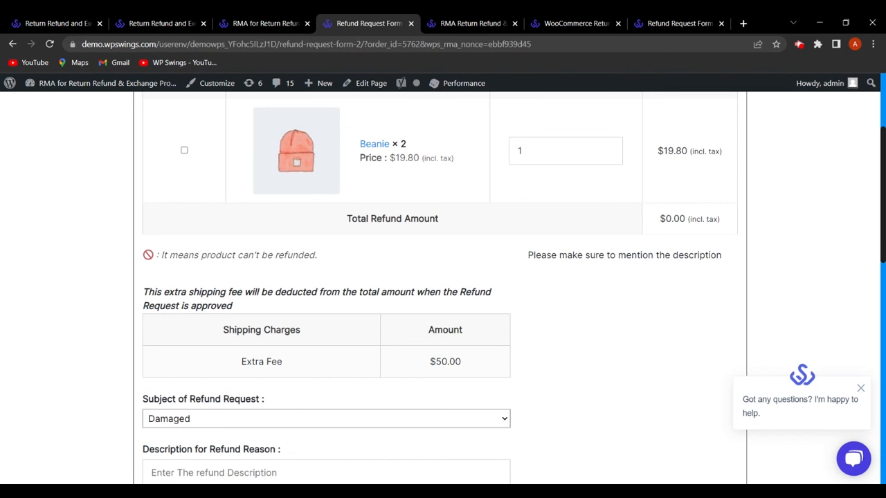
Step: Disable product category based shipping in the global shipping settings
{"action": "left_click", "coordinate": [67, 20]}
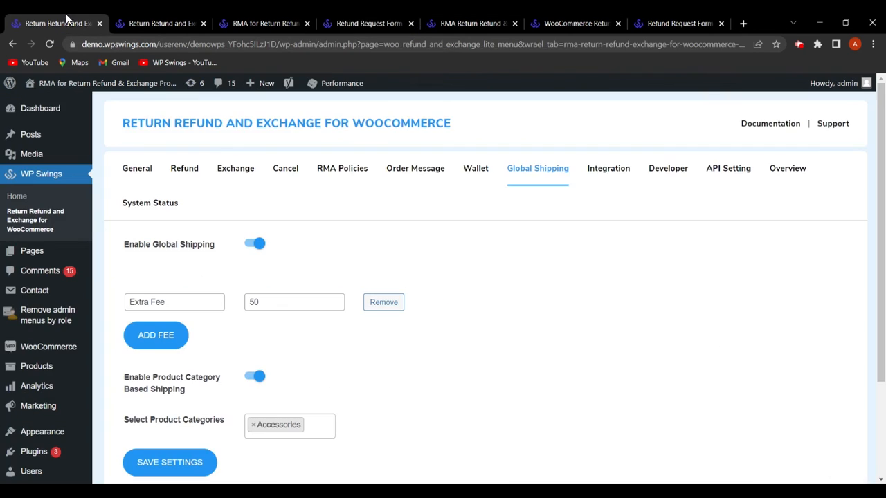
{"action": "left_click", "coordinate": [250, 378]}
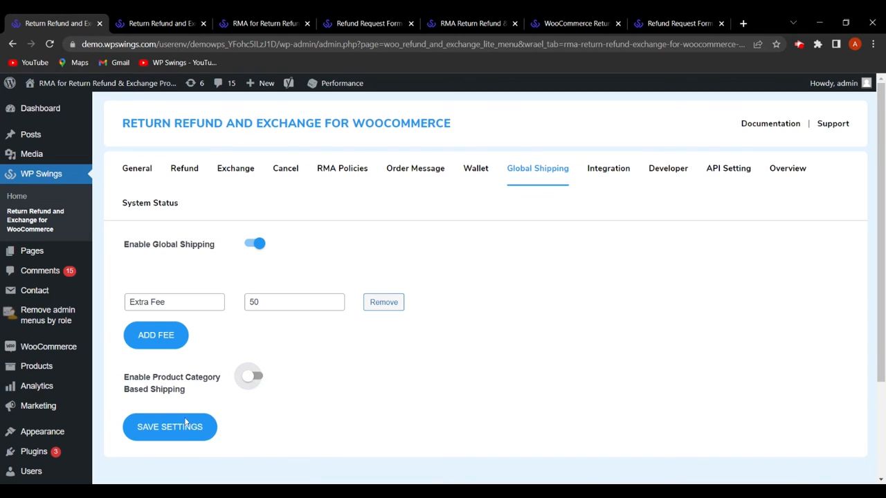